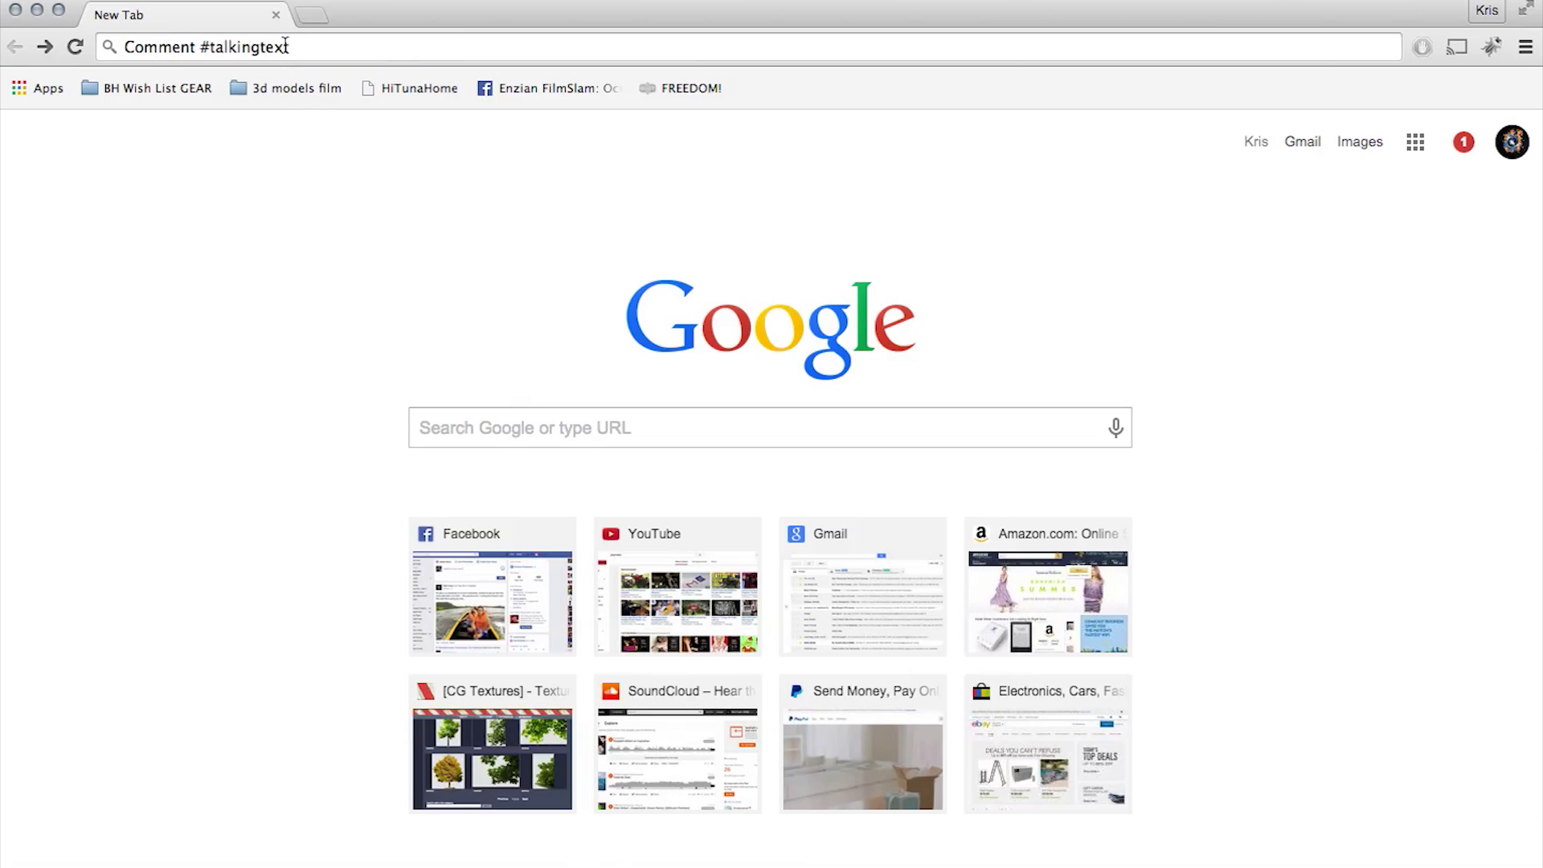
Open the cgtextures.com website.
{"action": "left_click", "coordinate": [251, 40]}
{"action": "type", "text": "cgtextures.com"}
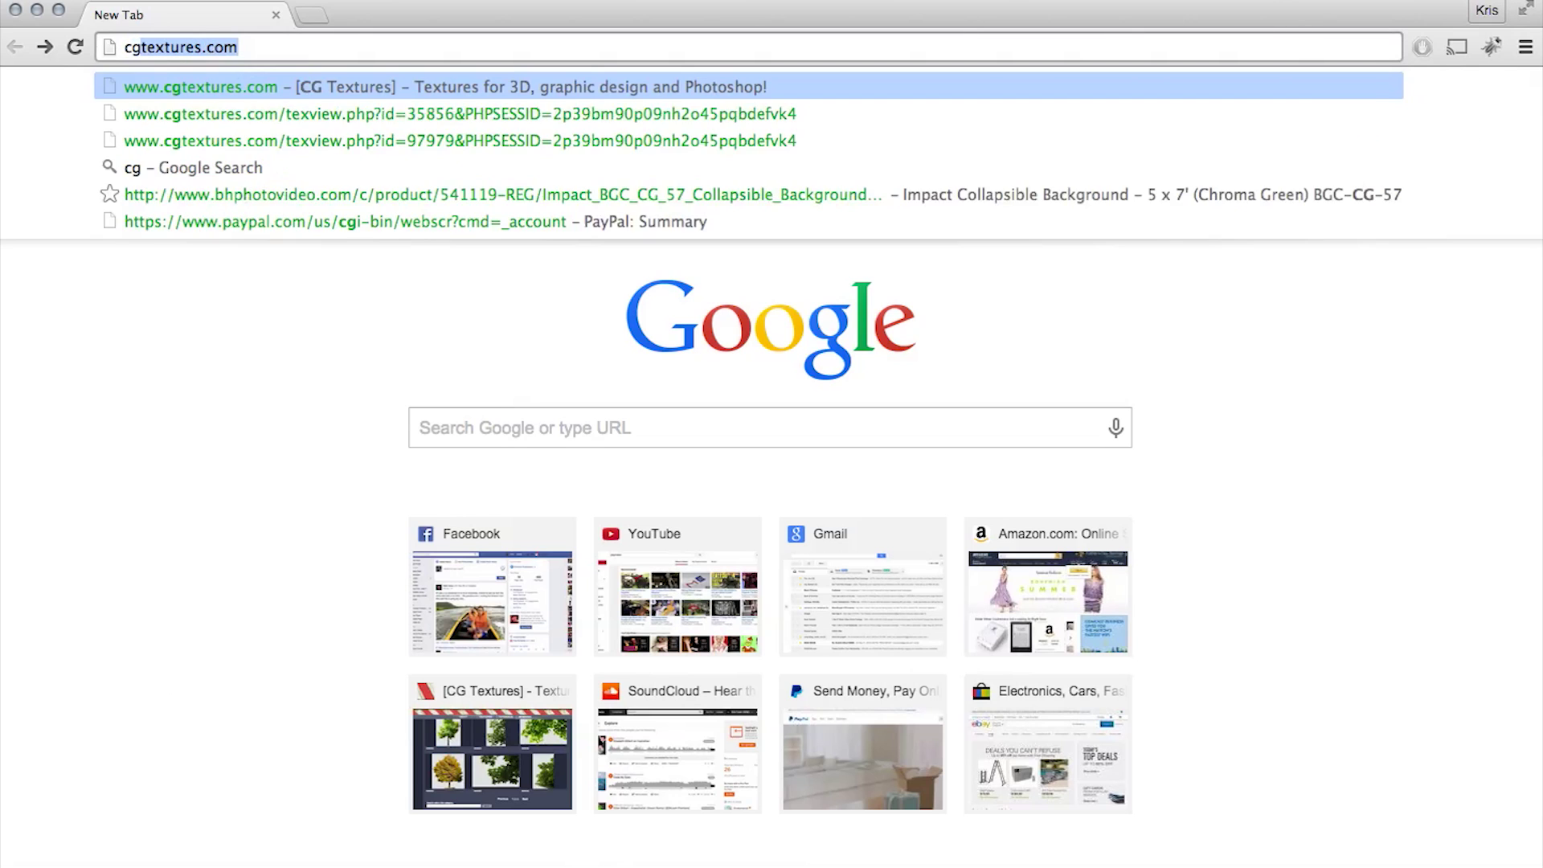
{"action": "key", "text": "Return"}
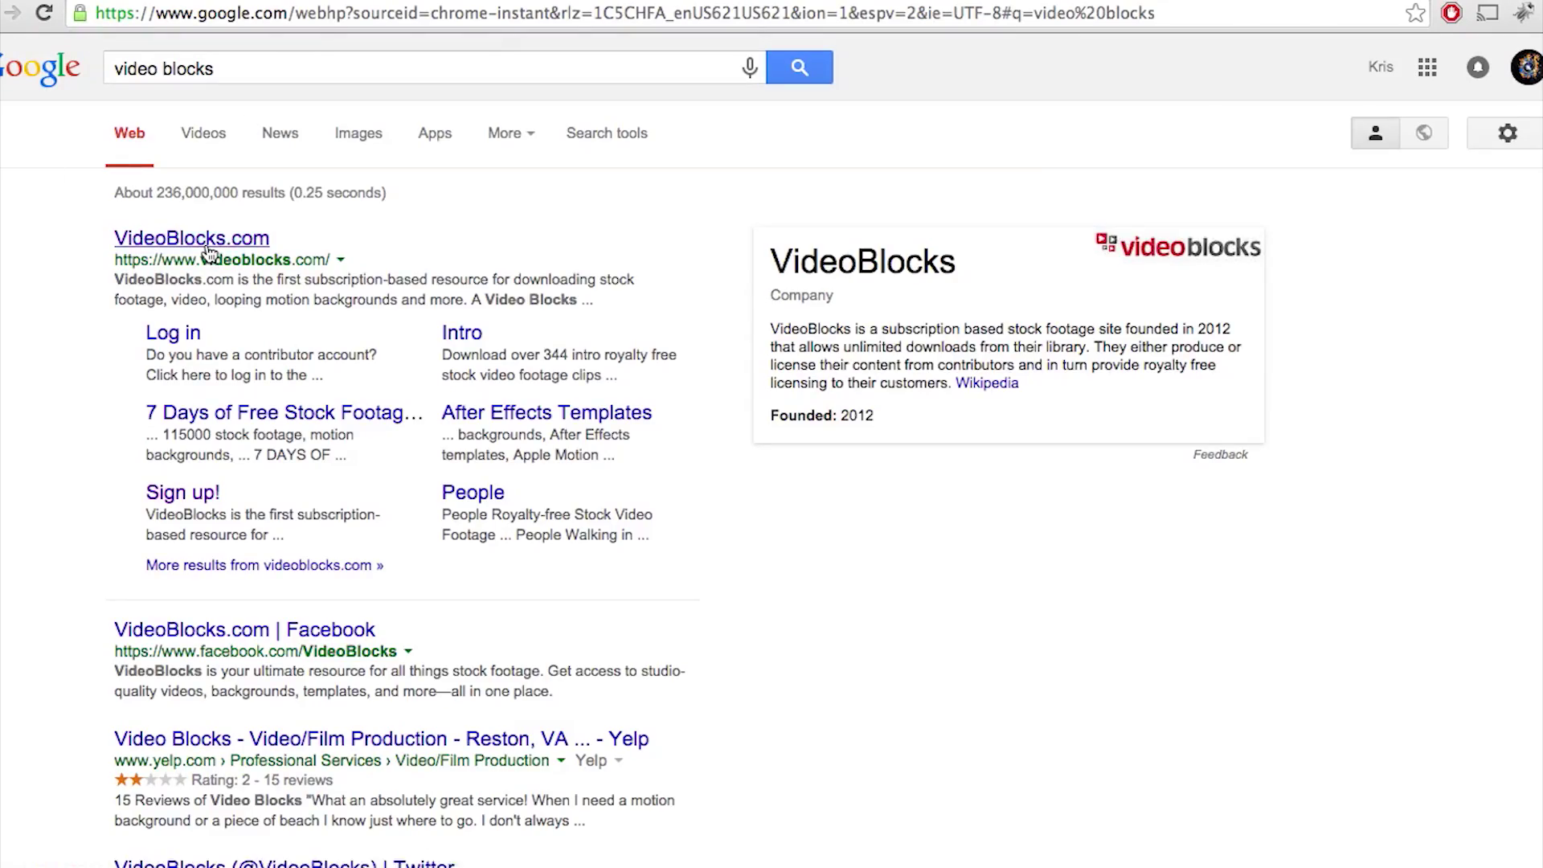
Open VideoBlocks from the search results, browse its nature footage and choose the Lone Tree Growing Out of Mountainside clip.
{"action": "left_click", "coordinate": [207, 249]}
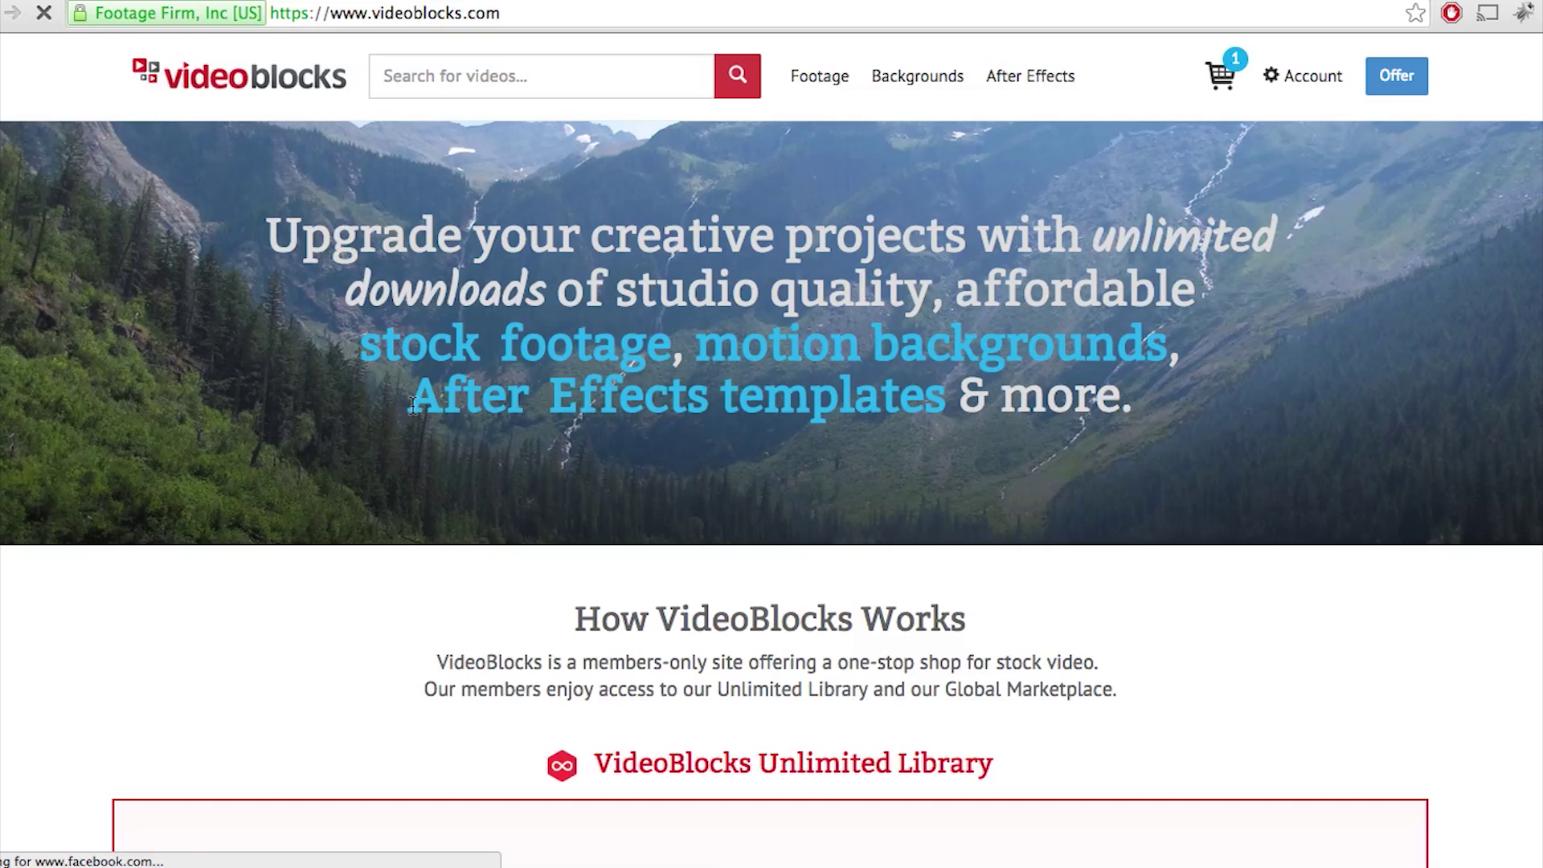
{"action": "mouse_move", "coordinate": [807, 77]}
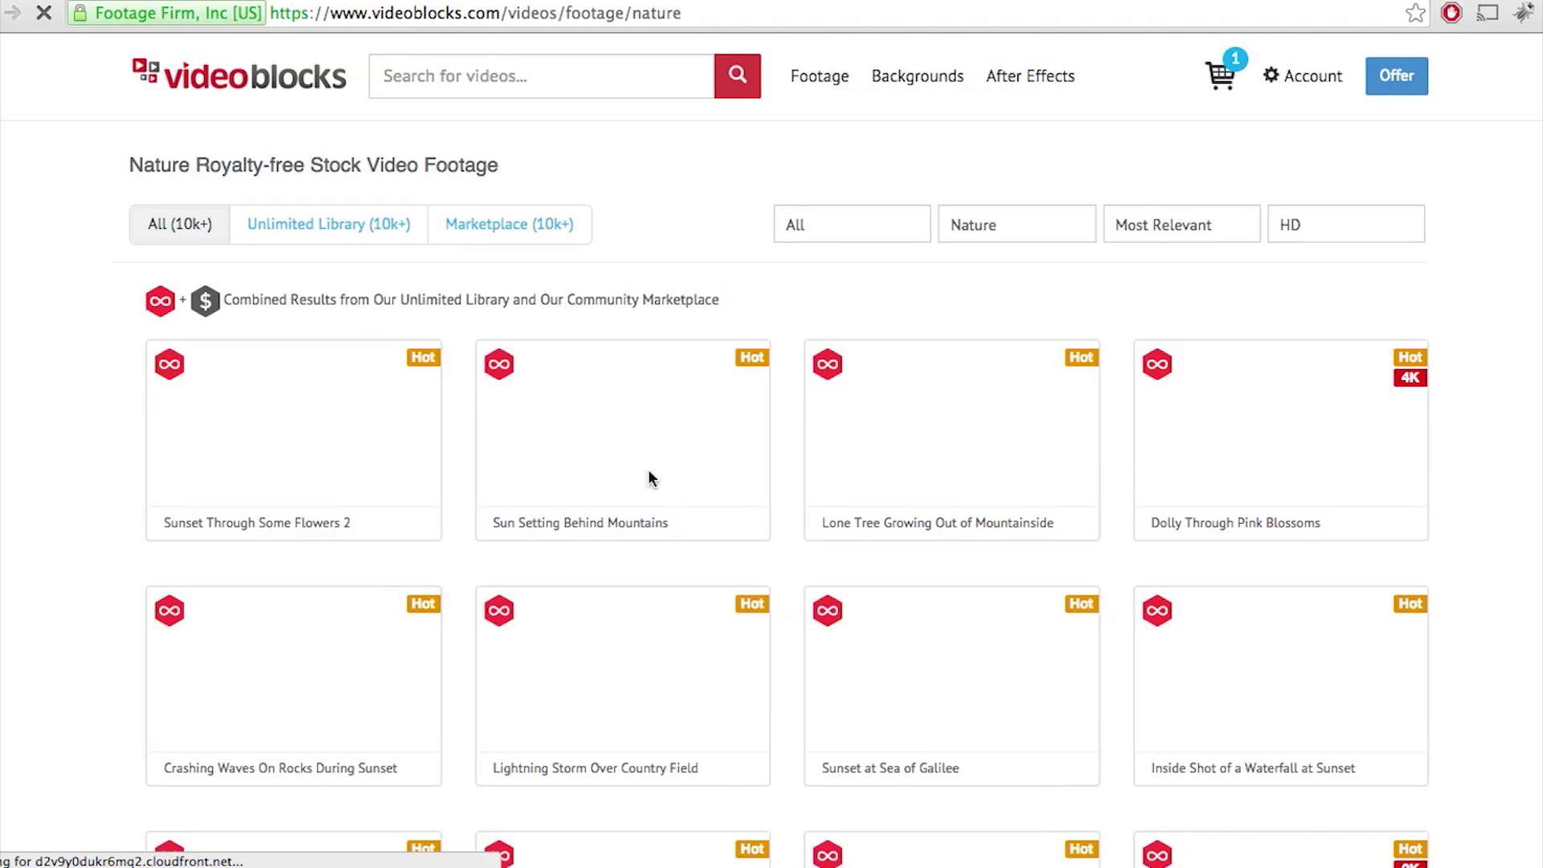
{"action": "scroll", "coordinate": [90, 543], "scroll_direction": "down", "scroll_amount": 3}
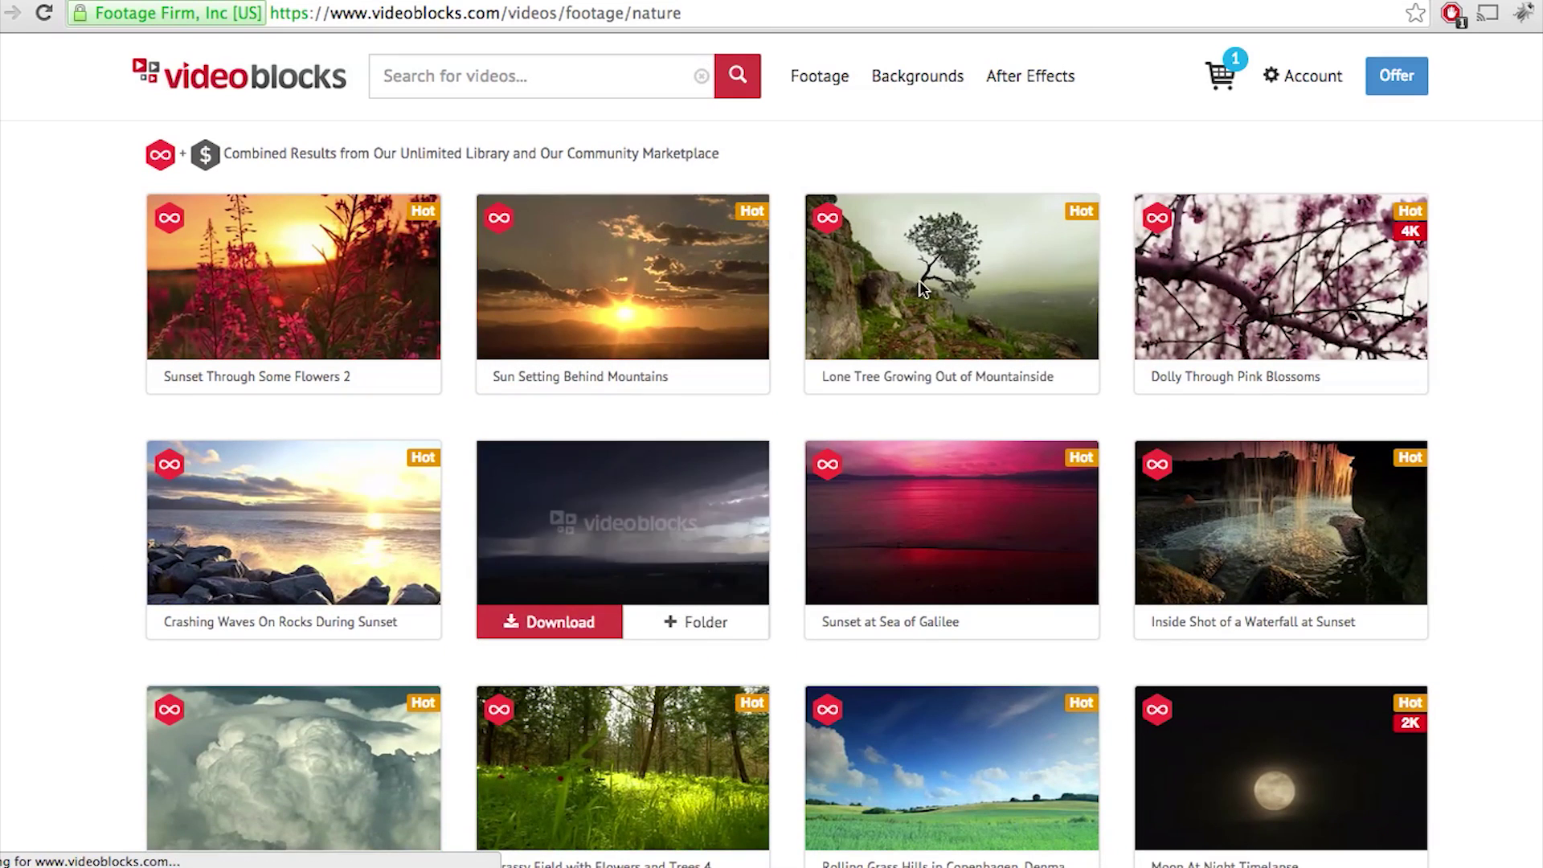
{"action": "scroll", "coordinate": [965, 330], "scroll_direction": "up", "scroll_amount": 2}
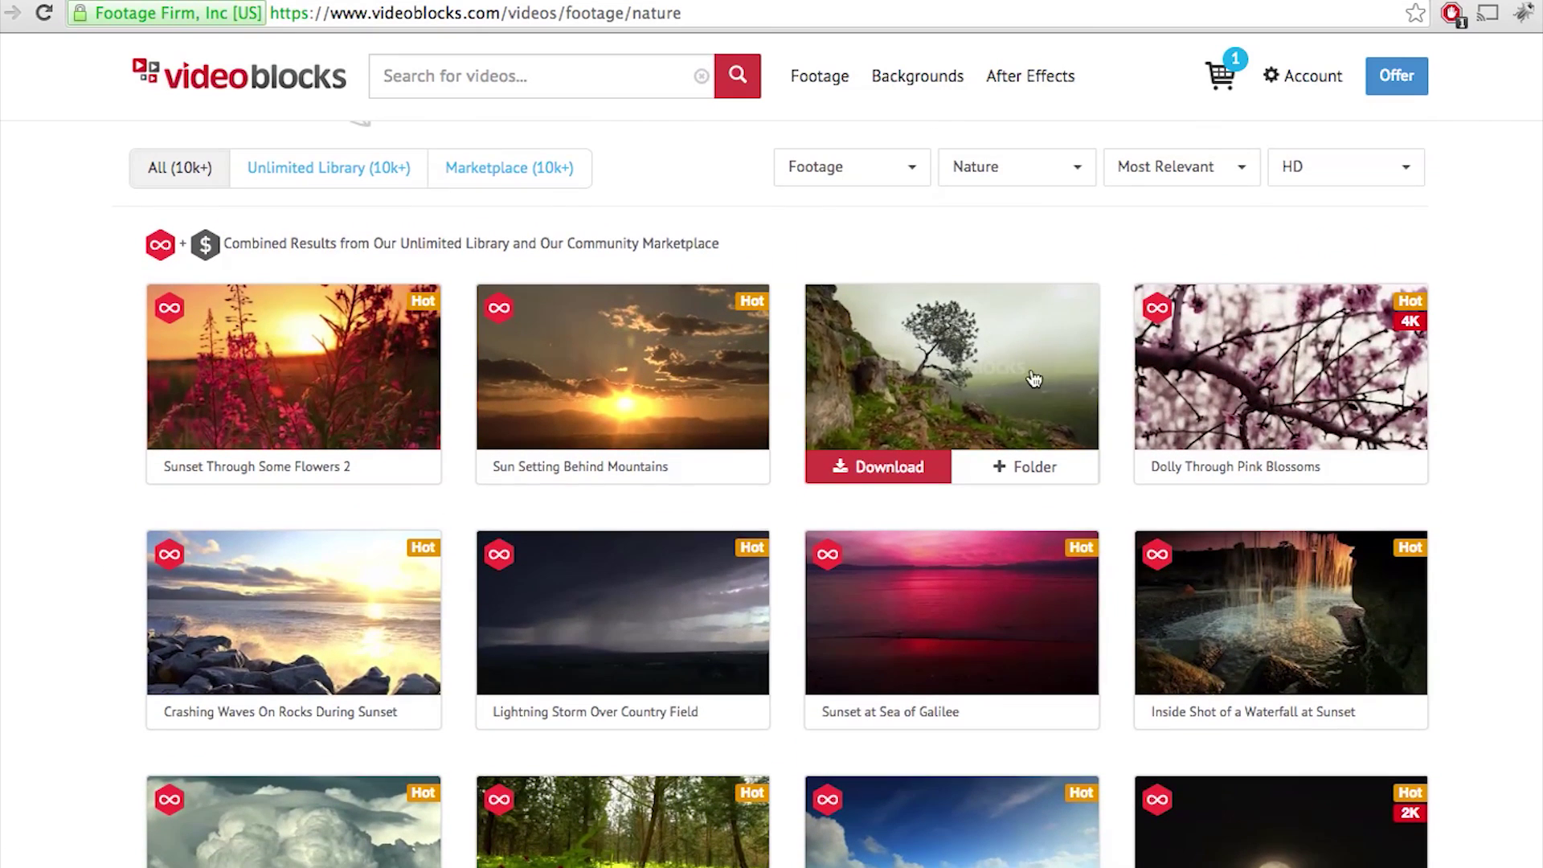
{"action": "left_click", "coordinate": [1025, 399]}
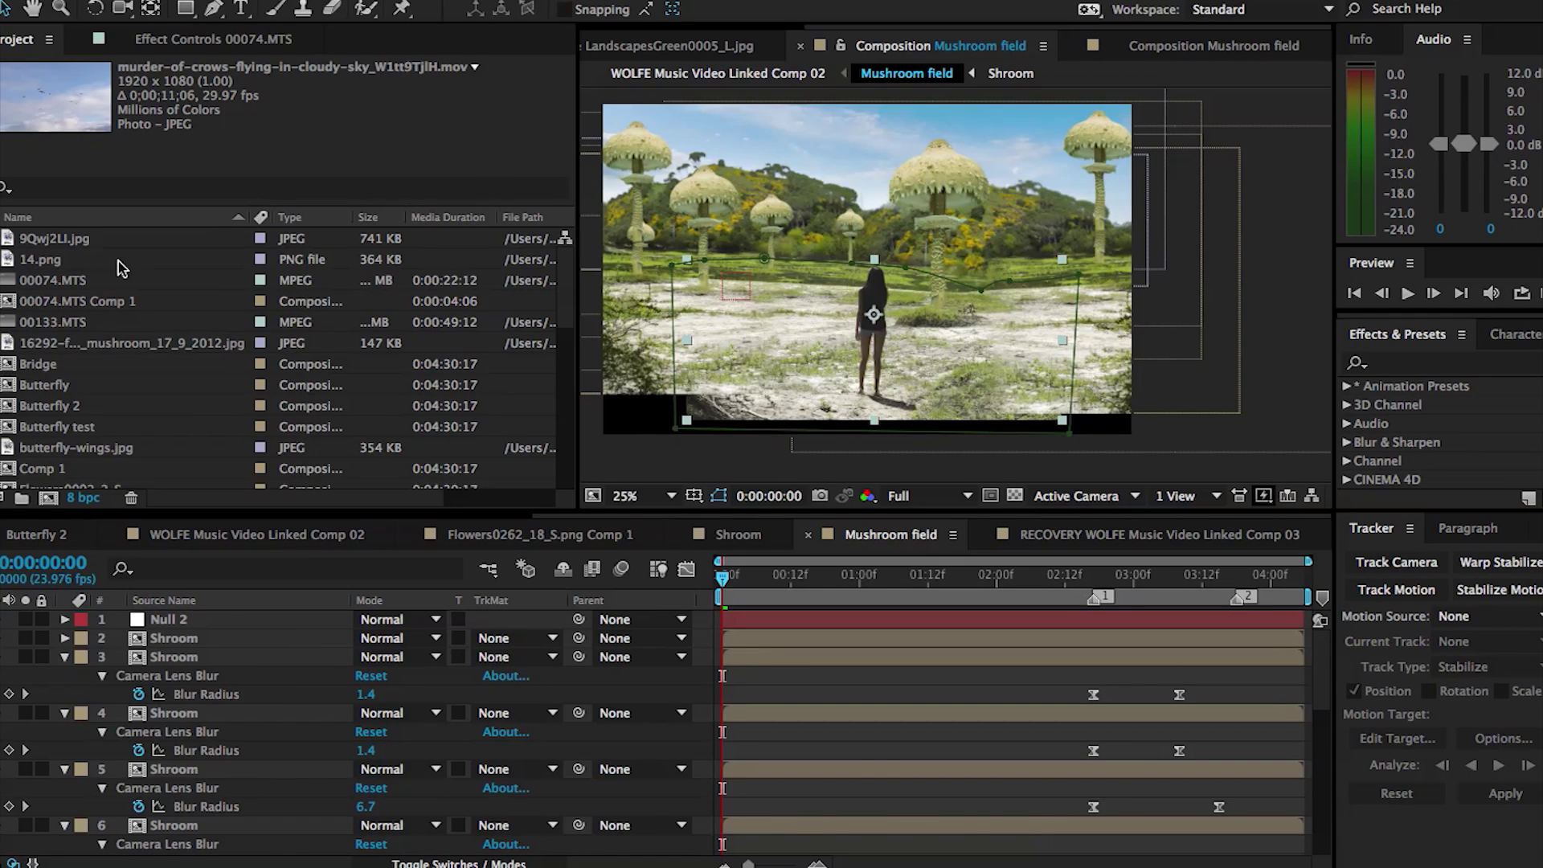
Switch to After Effects and preview the murder-of-crows-flying-in-cloudy-sky footage from the project files.
{"action": "scroll", "coordinate": [121, 268], "scroll_direction": "down", "scroll_amount": 5}
{"action": "left_click", "coordinate": [145, 301]}
{"action": "double_click", "coordinate": [8, 309]}
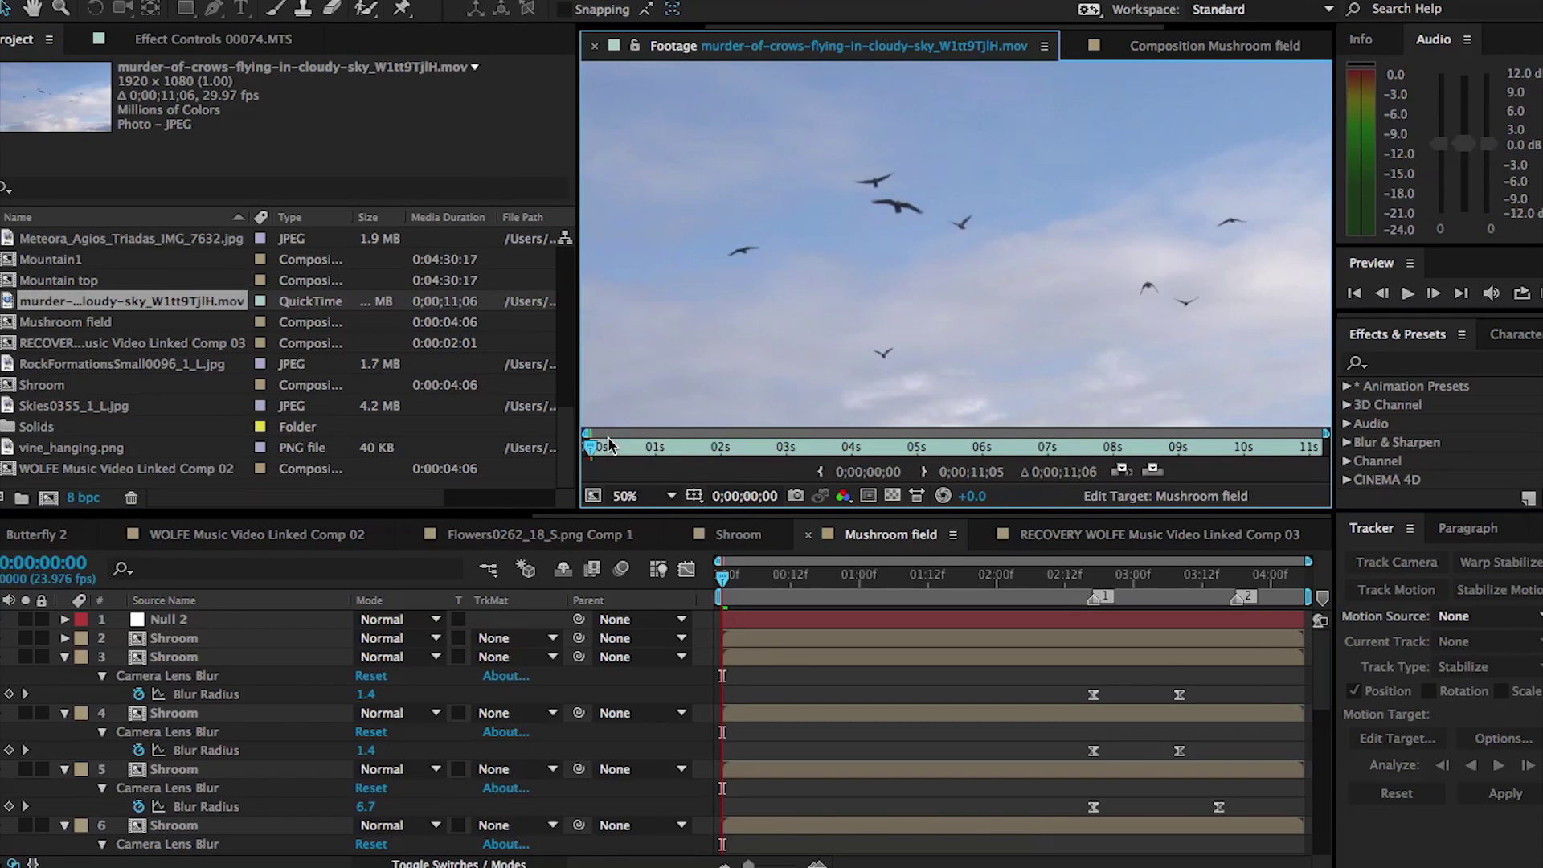
{"action": "left_click_drag", "start_coordinate": [608, 452], "coordinate": [570, 434]}
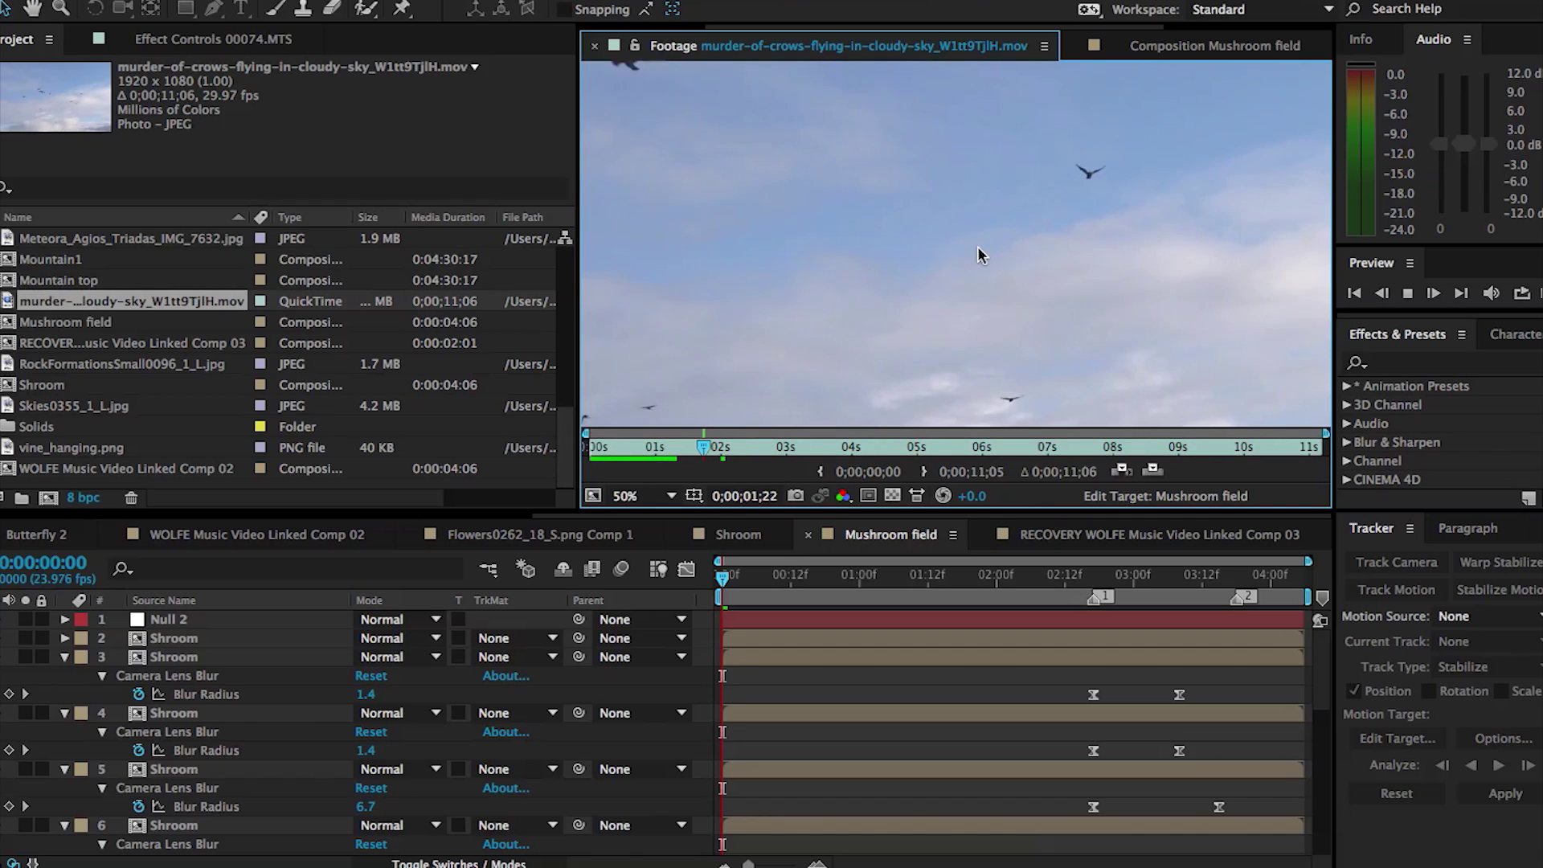
{"action": "scroll", "coordinate": [747, 252], "scroll_direction": "down", "scroll_amount": 1}
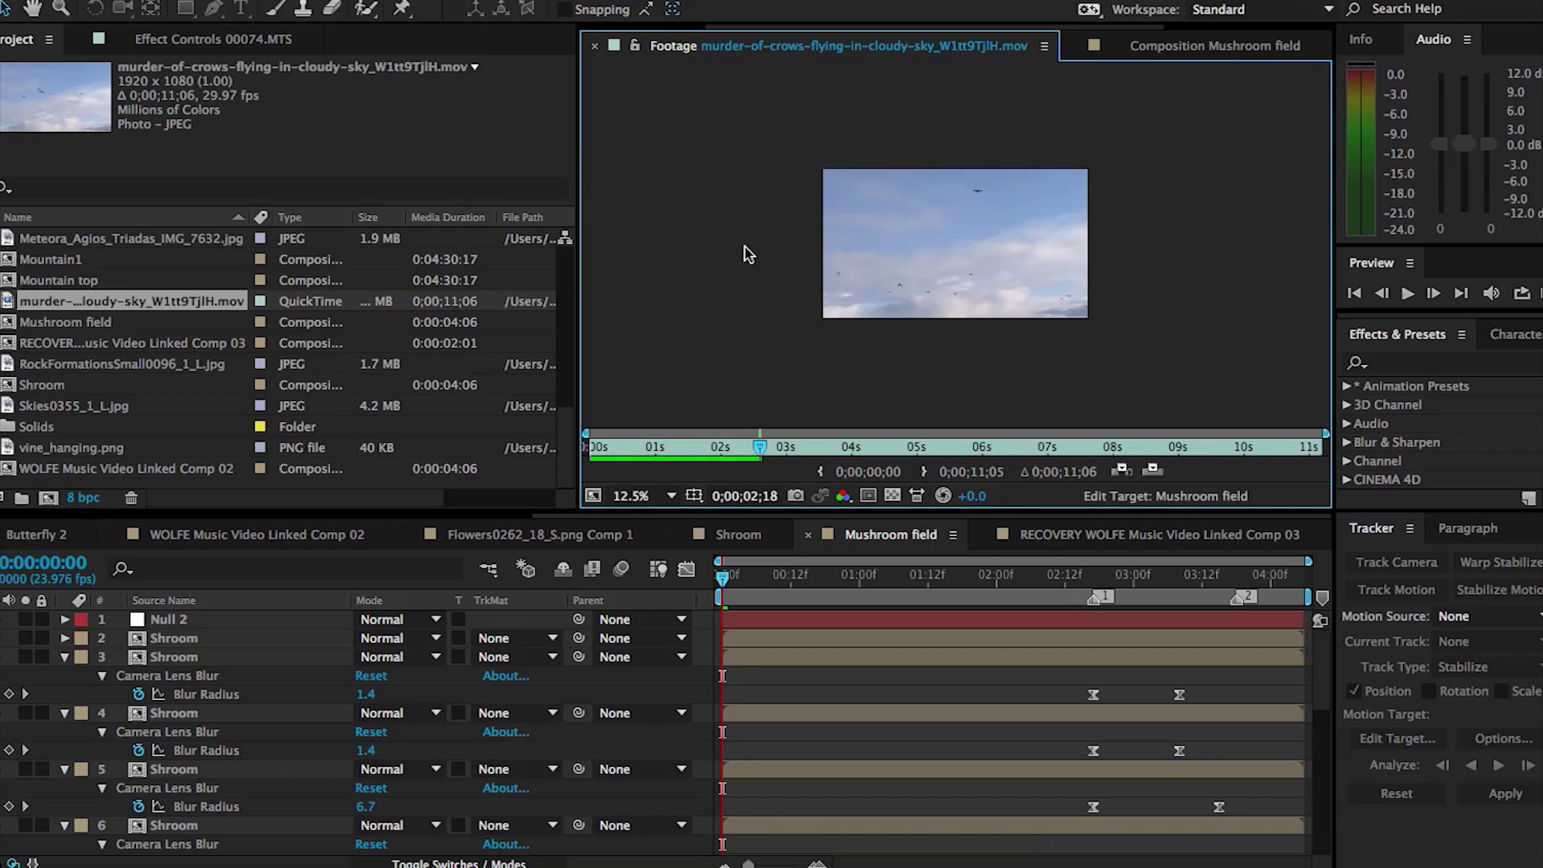
Add the murder-of-crows clip as the uppermost layer of the Mushroom field composition and solo it.
{"action": "left_click_drag", "start_coordinate": [11, 302], "coordinate": [164, 617]}
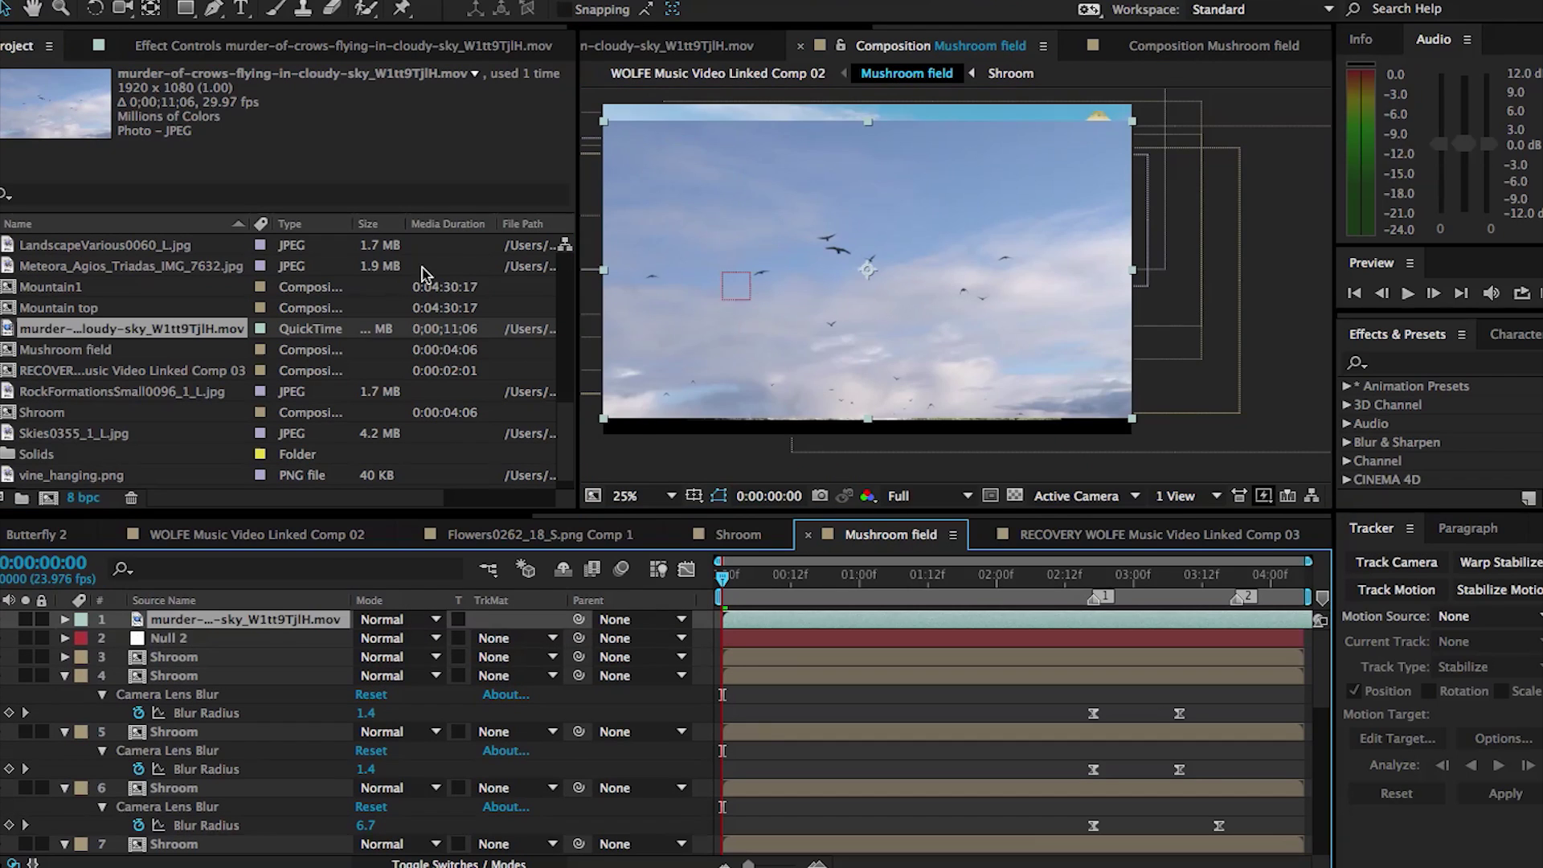
{"action": "left_click", "coordinate": [25, 619]}
Apply Brightness & Contrast to the crows layer with brightness 76 and contrast 100.
{"action": "left_click", "coordinate": [1444, 364]}
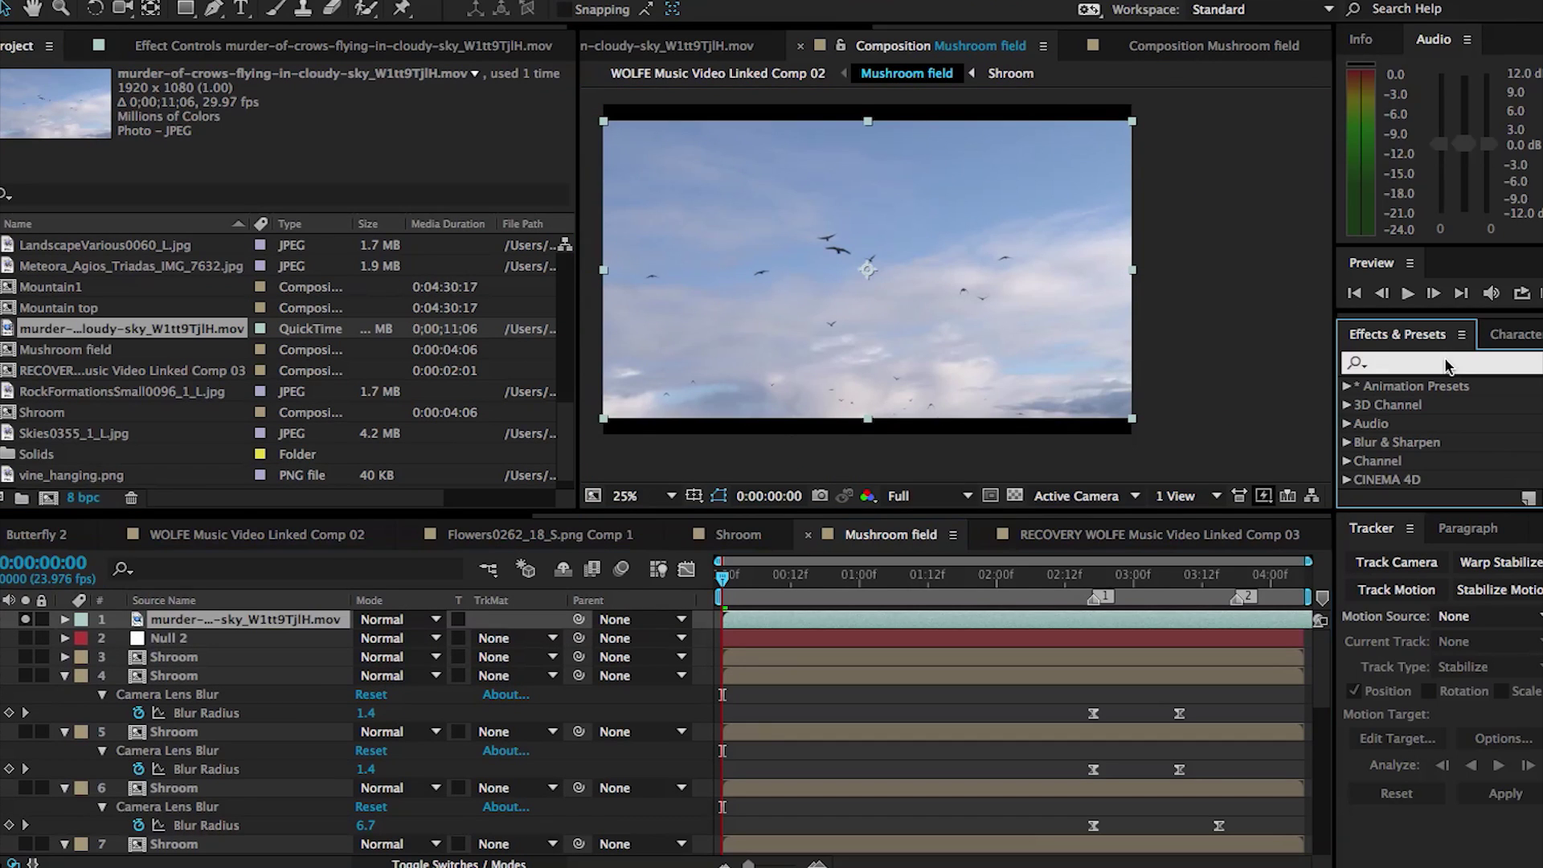
{"action": "type", "text": "brigh"}
{"action": "double_click", "coordinate": [1450, 480]}
{"action": "left_click_drag", "start_coordinate": [301, 110], "coordinate": [382, 111]}
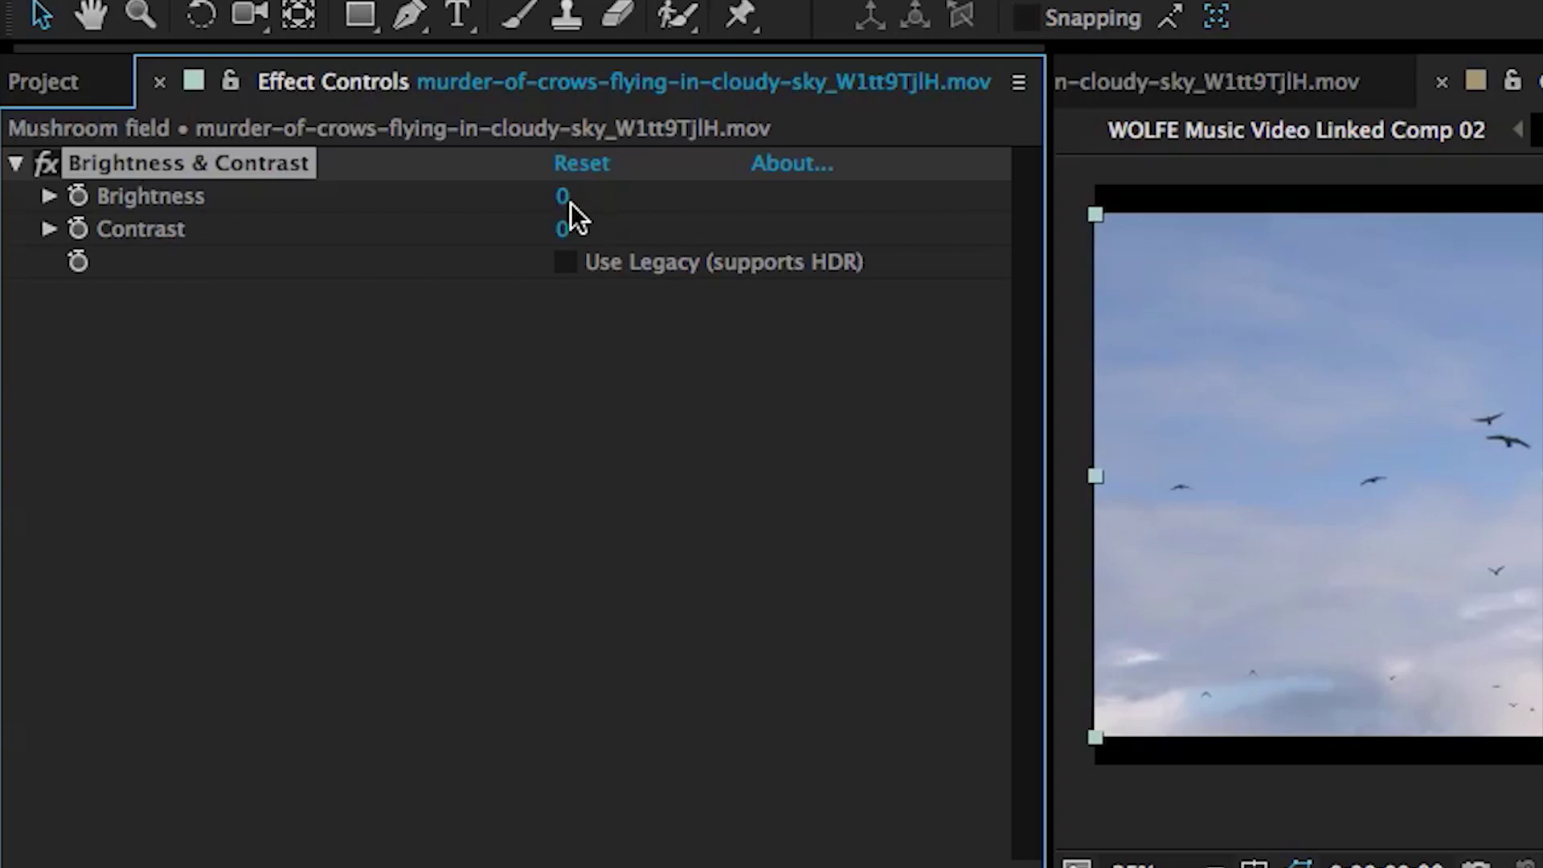
{"action": "left_click_drag", "start_coordinate": [564, 225], "coordinate": [968, 180]}
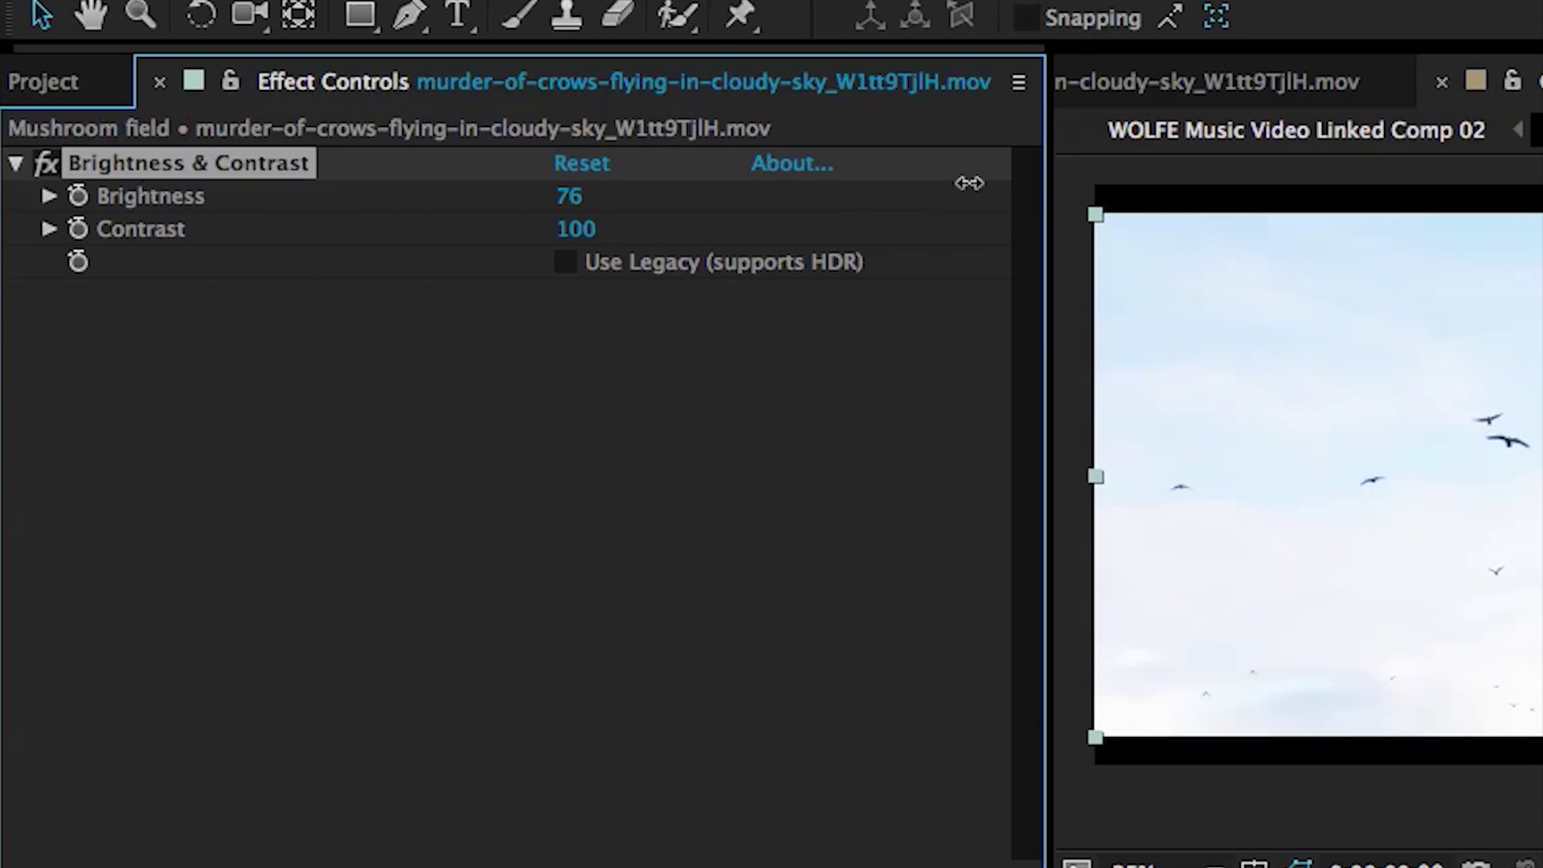
Apply Luma Key to the crows layer, set to Key Out Brighter with threshold 212, over a transparency grid.
{"action": "left_click", "coordinate": [1406, 362]}
{"action": "type", "text": "key"}
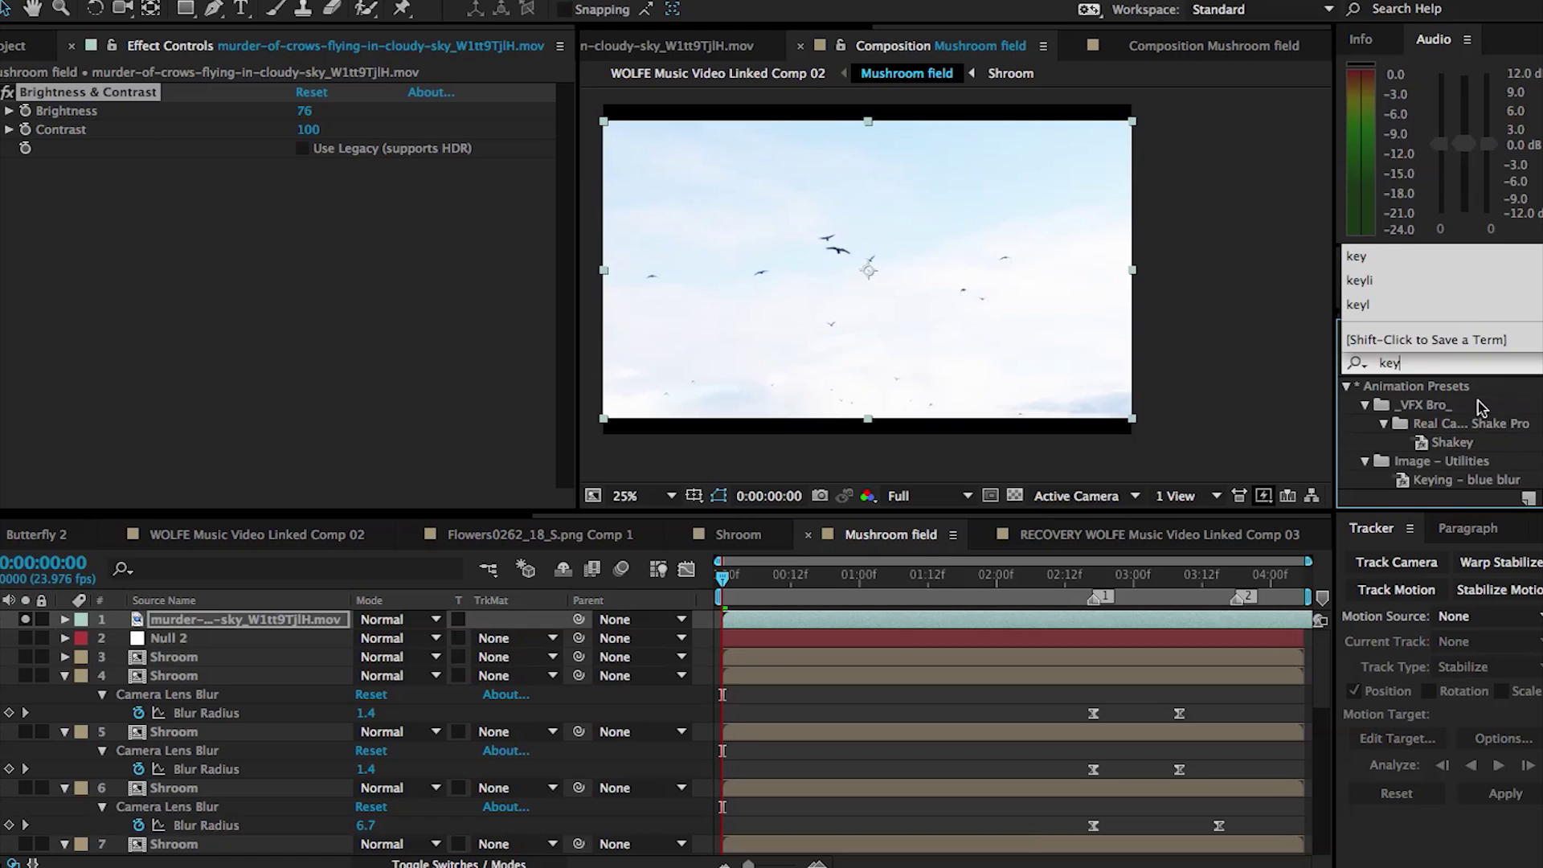
{"action": "left_click_drag", "start_coordinate": [1422, 478], "coordinate": [1162, 623]}
{"action": "left_click", "coordinate": [402, 186]}
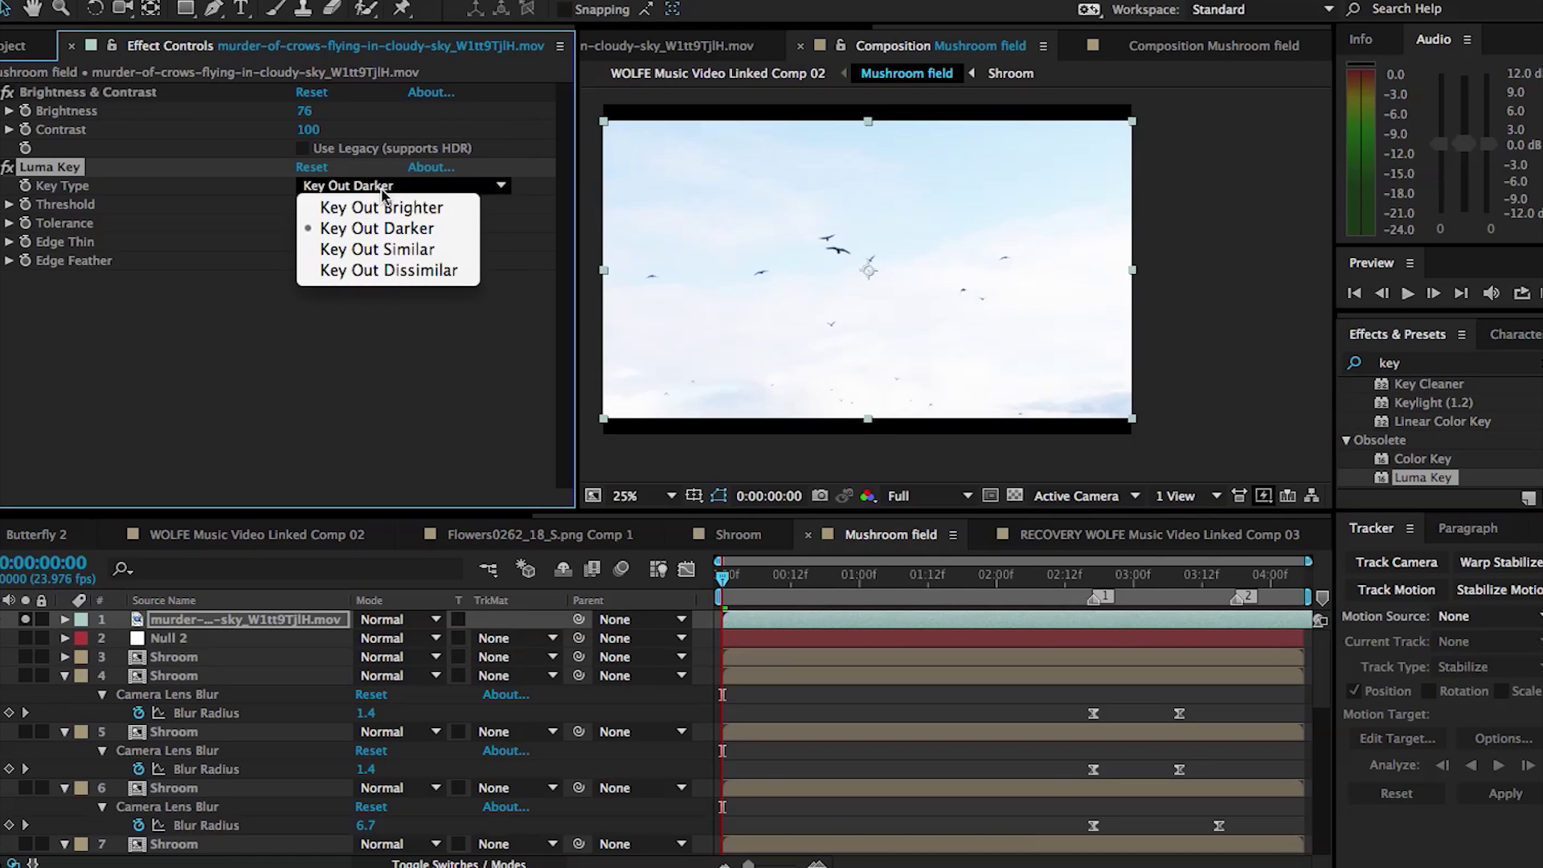
{"action": "left_click", "coordinate": [305, 204]}
{"action": "left_click", "coordinate": [1015, 496]}
{"action": "left_click_drag", "start_coordinate": [305, 204], "coordinate": [502, 203]}
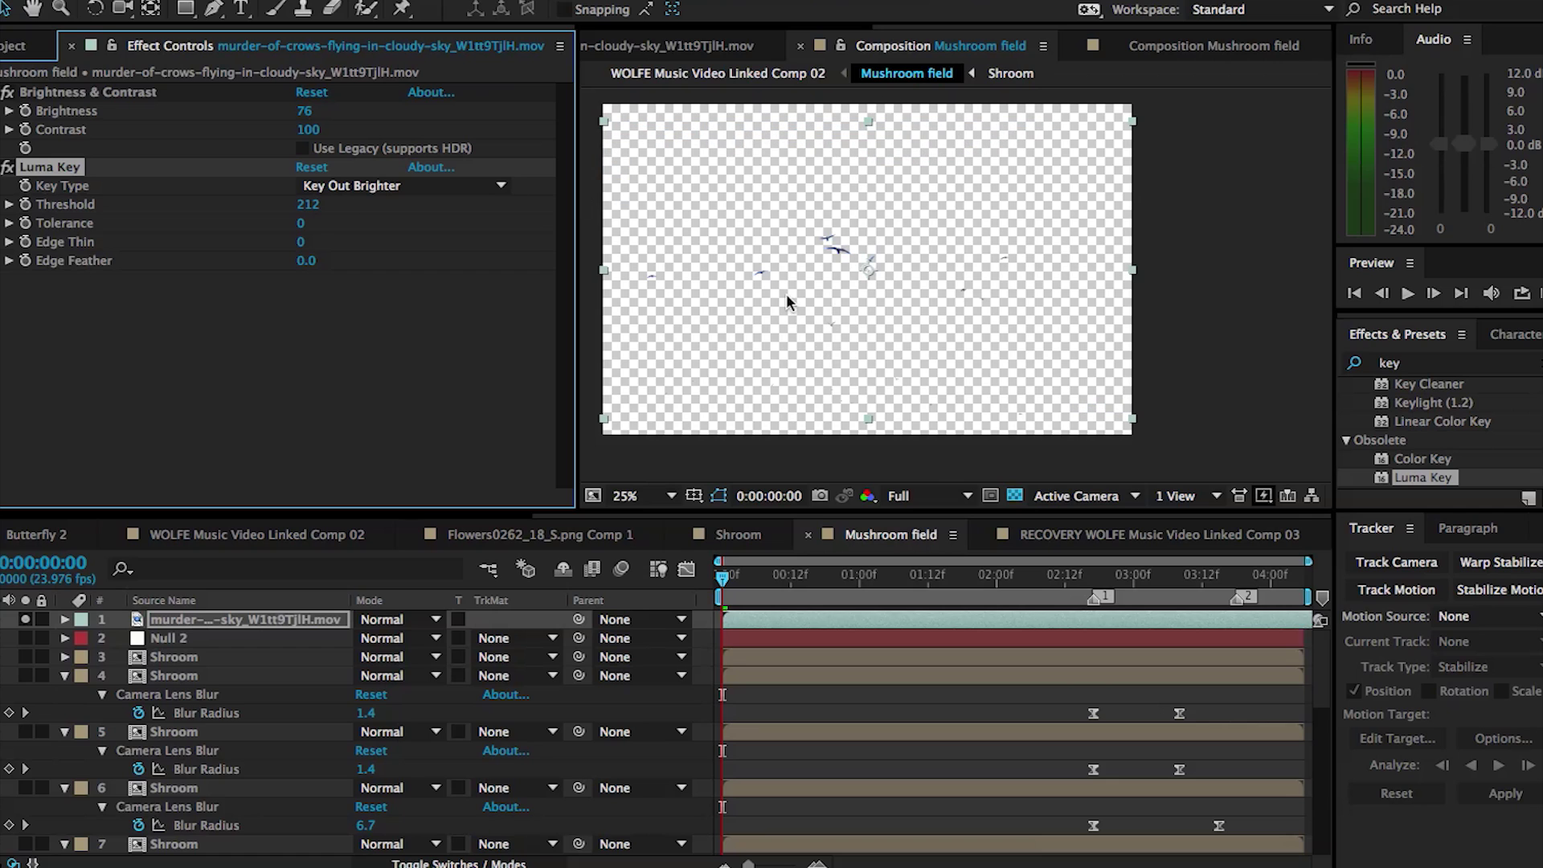
{"action": "scroll", "coordinate": [787, 302], "scroll_direction": "up", "scroll_amount": 2}
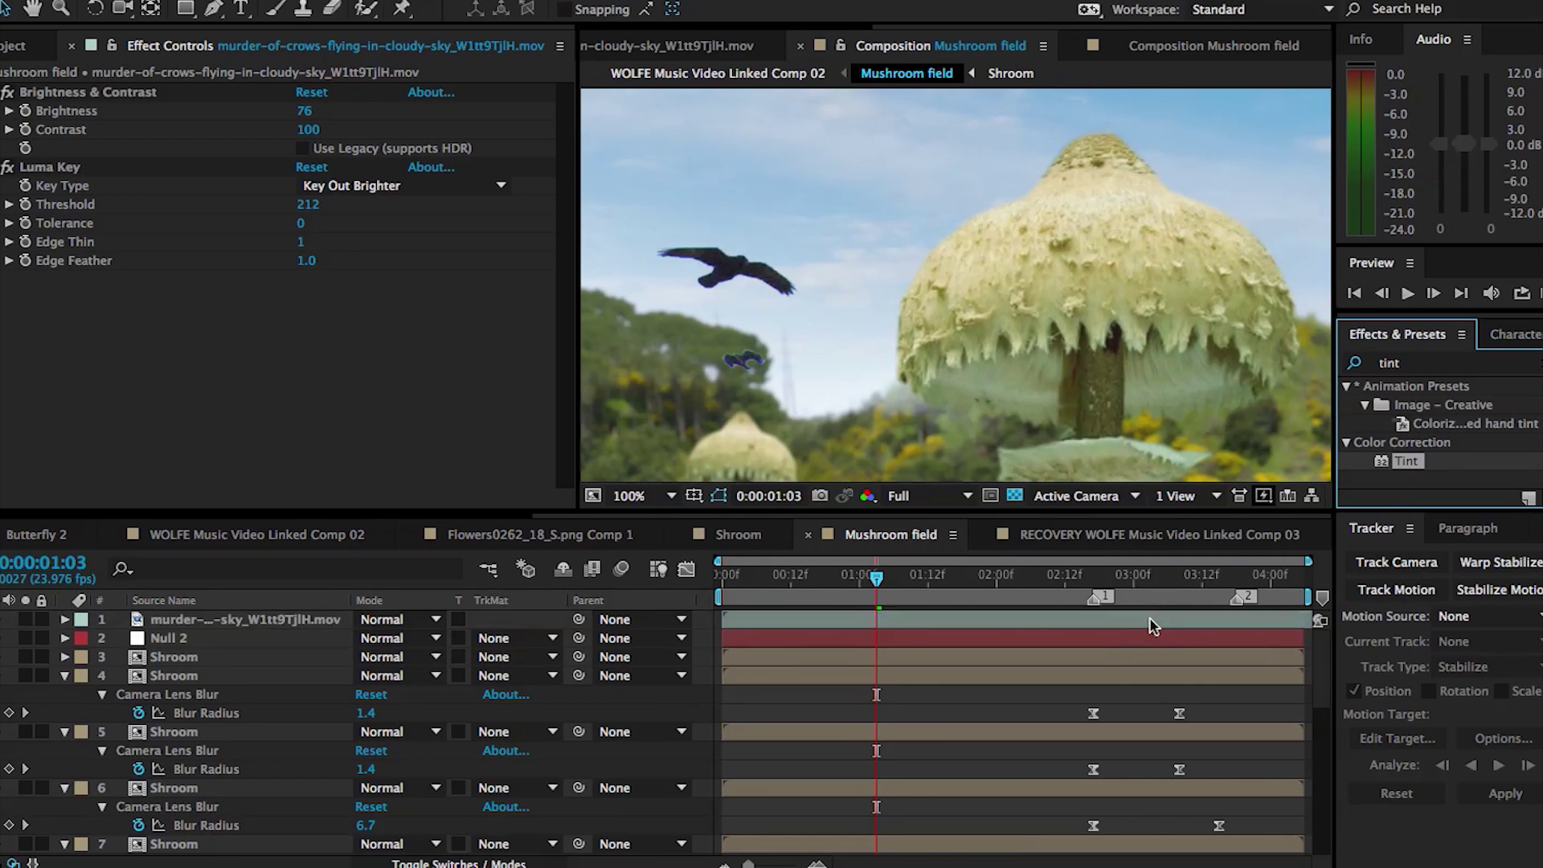
Apply Tint to the crows layer, map white to a dark brown and set the tint amount to 66%.
{"action": "left_click_drag", "start_coordinate": [1149, 620], "coordinate": [1150, 620]}
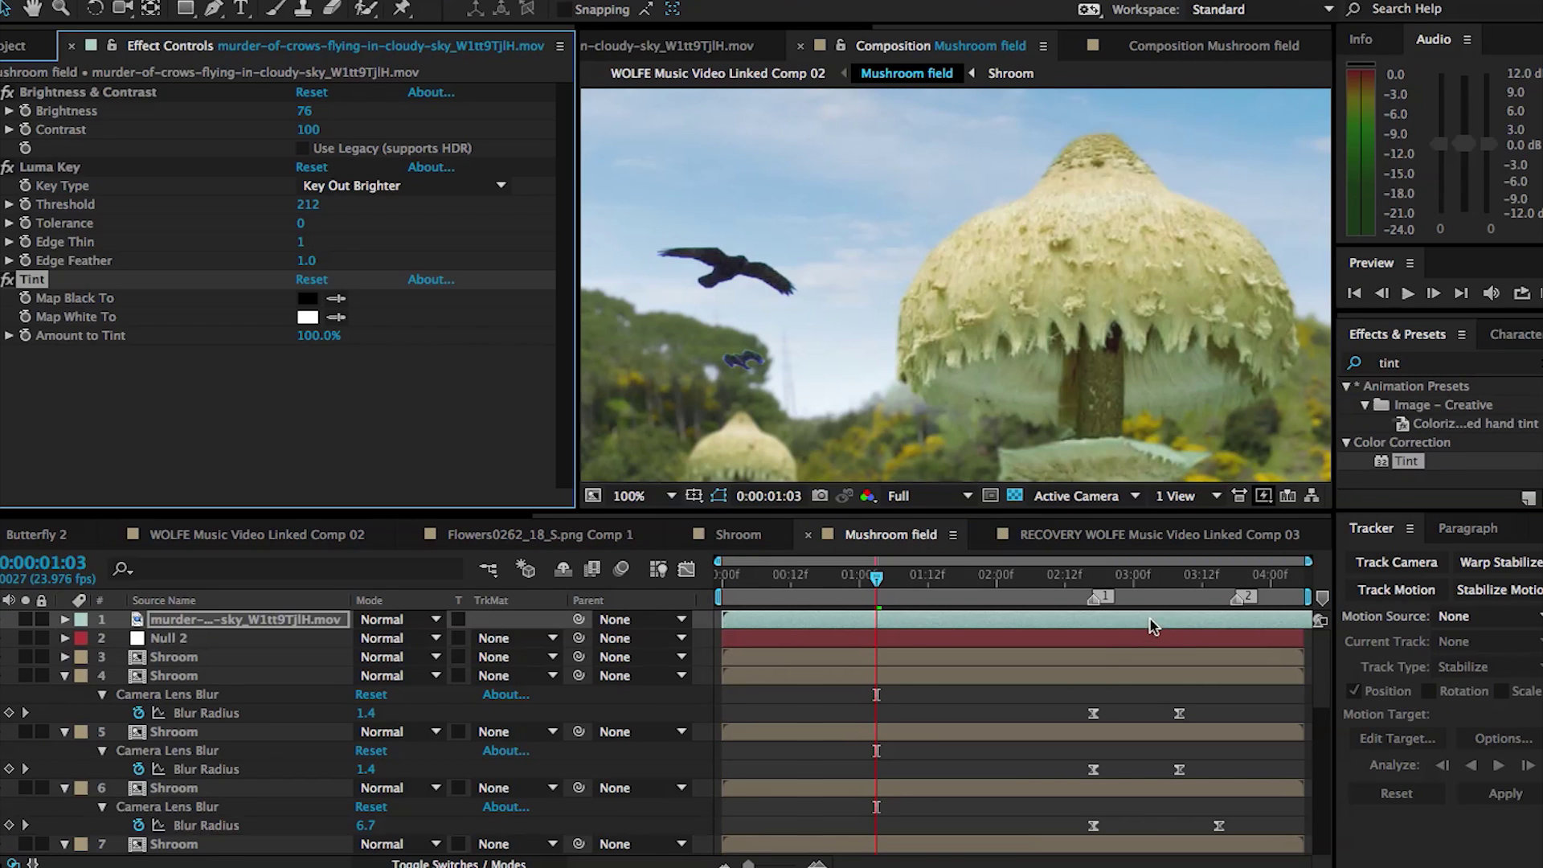
{"action": "left_click", "coordinate": [307, 316]}
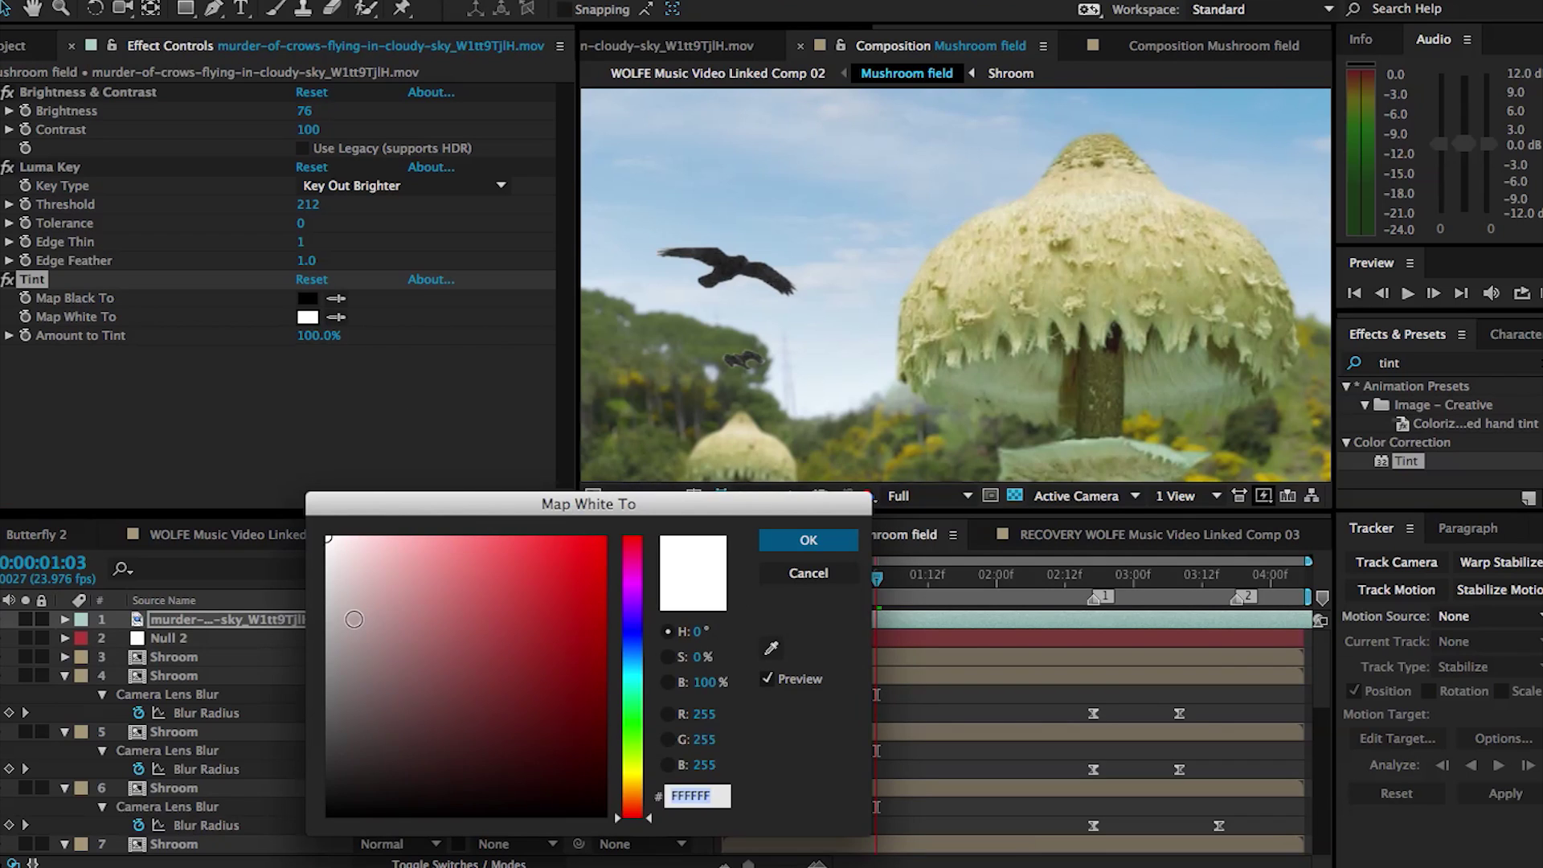
{"action": "type", "text": "8f8f8f"}
{"action": "left_click_drag", "start_coordinate": [638, 755], "coordinate": [635, 798]}
{"action": "left_click", "coordinate": [494, 656]}
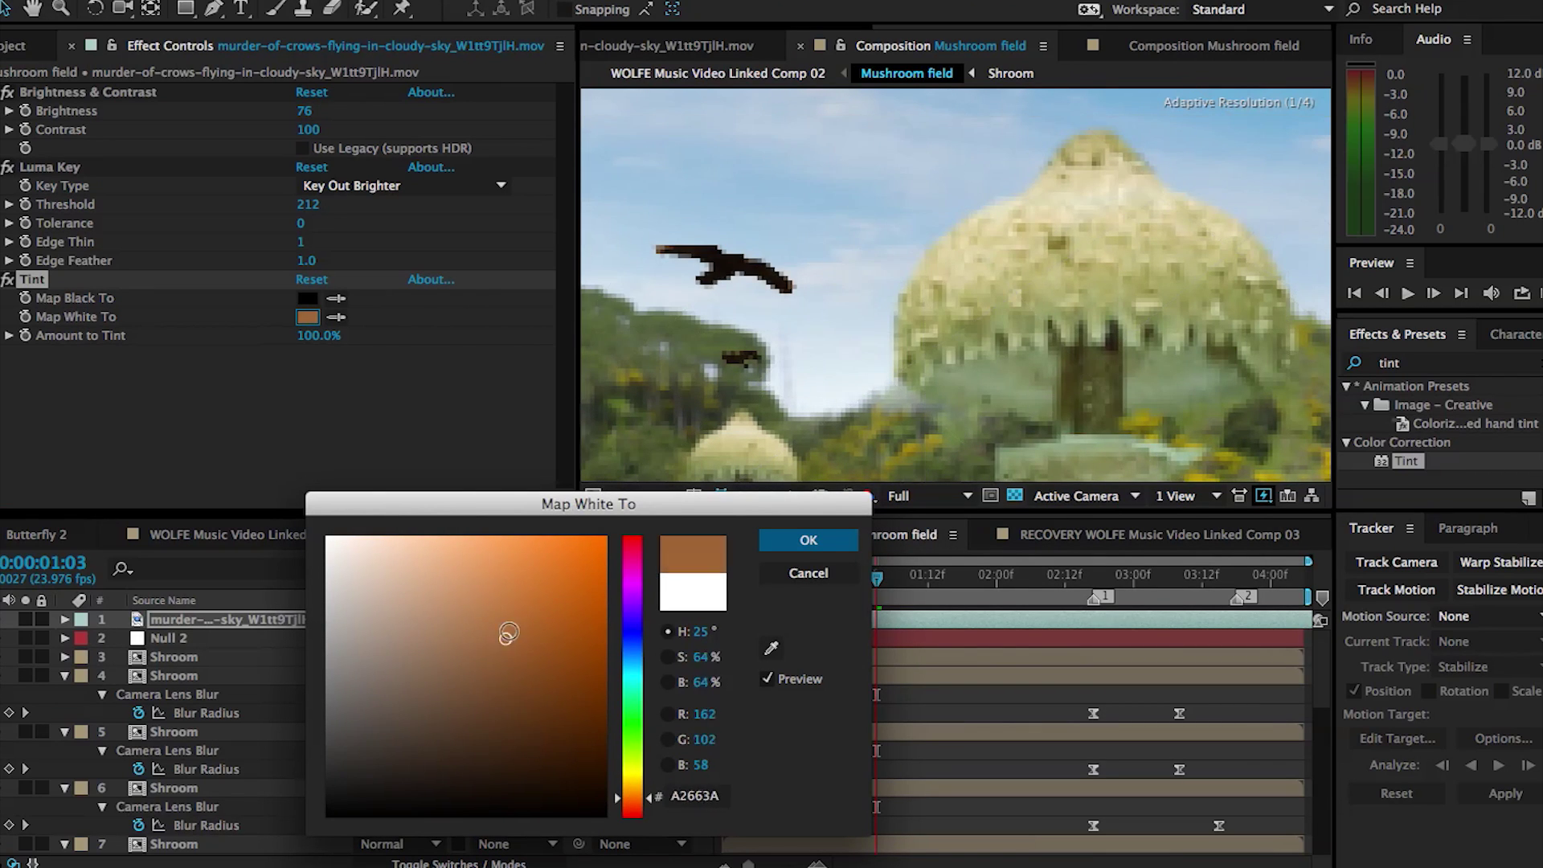
{"action": "left_click_drag", "start_coordinate": [611, 529], "coordinate": [500, 731]}
{"action": "left_click", "coordinate": [804, 540]}
{"action": "left_click_drag", "start_coordinate": [305, 335], "coordinate": [274, 336]}
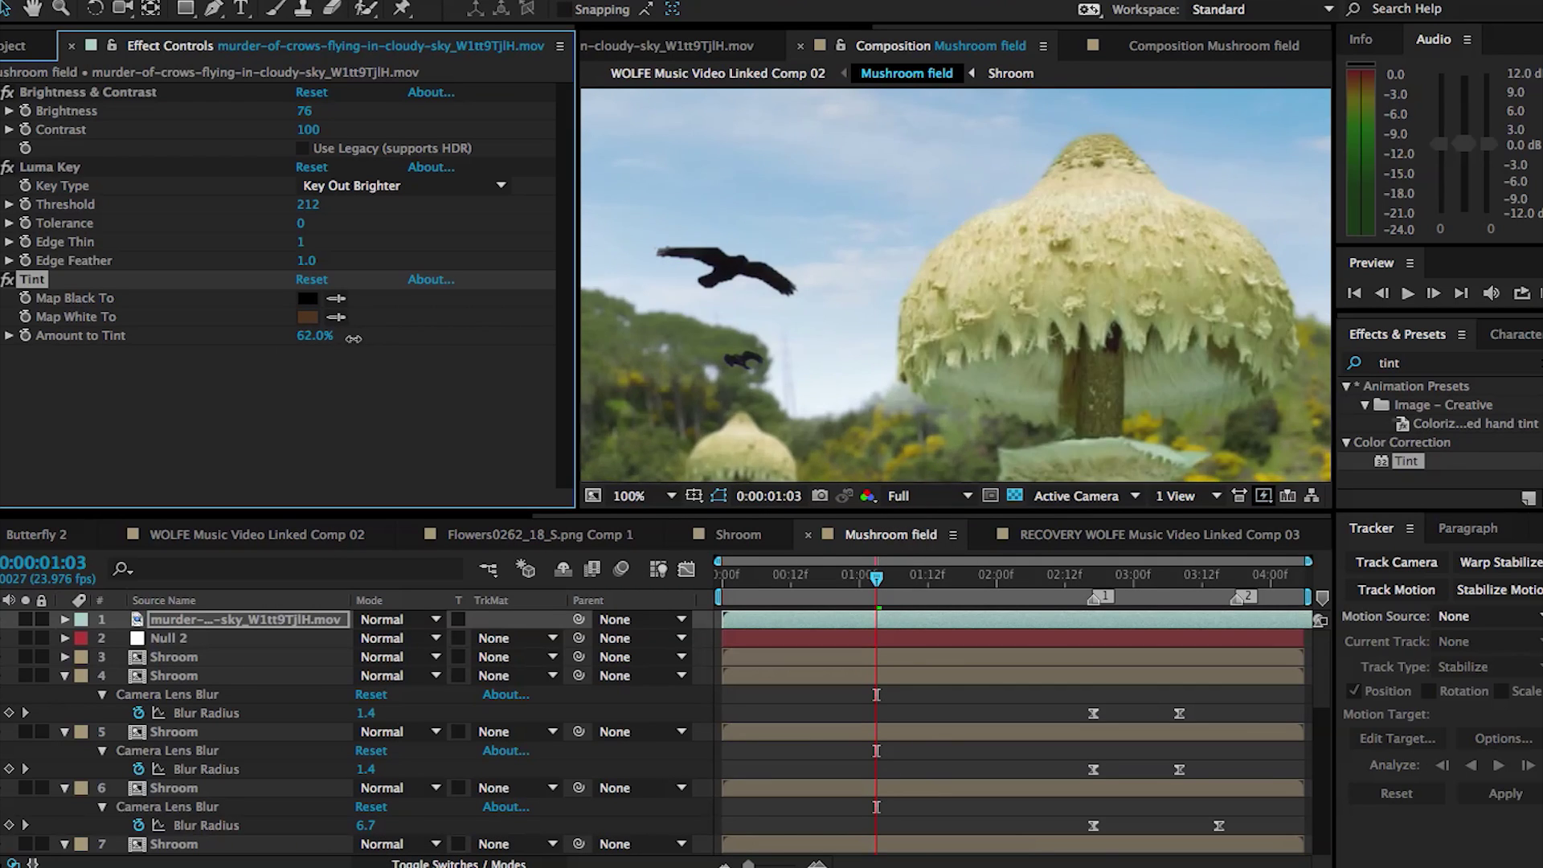
Place the crows layer directly above the Skies0355_1_L.jpg layer and nudge it upward in the frame.
{"action": "scroll", "coordinate": [771, 310], "scroll_direction": "down", "scroll_amount": 4}
{"action": "scroll", "coordinate": [211, 723], "scroll_direction": "down", "scroll_amount": 8}
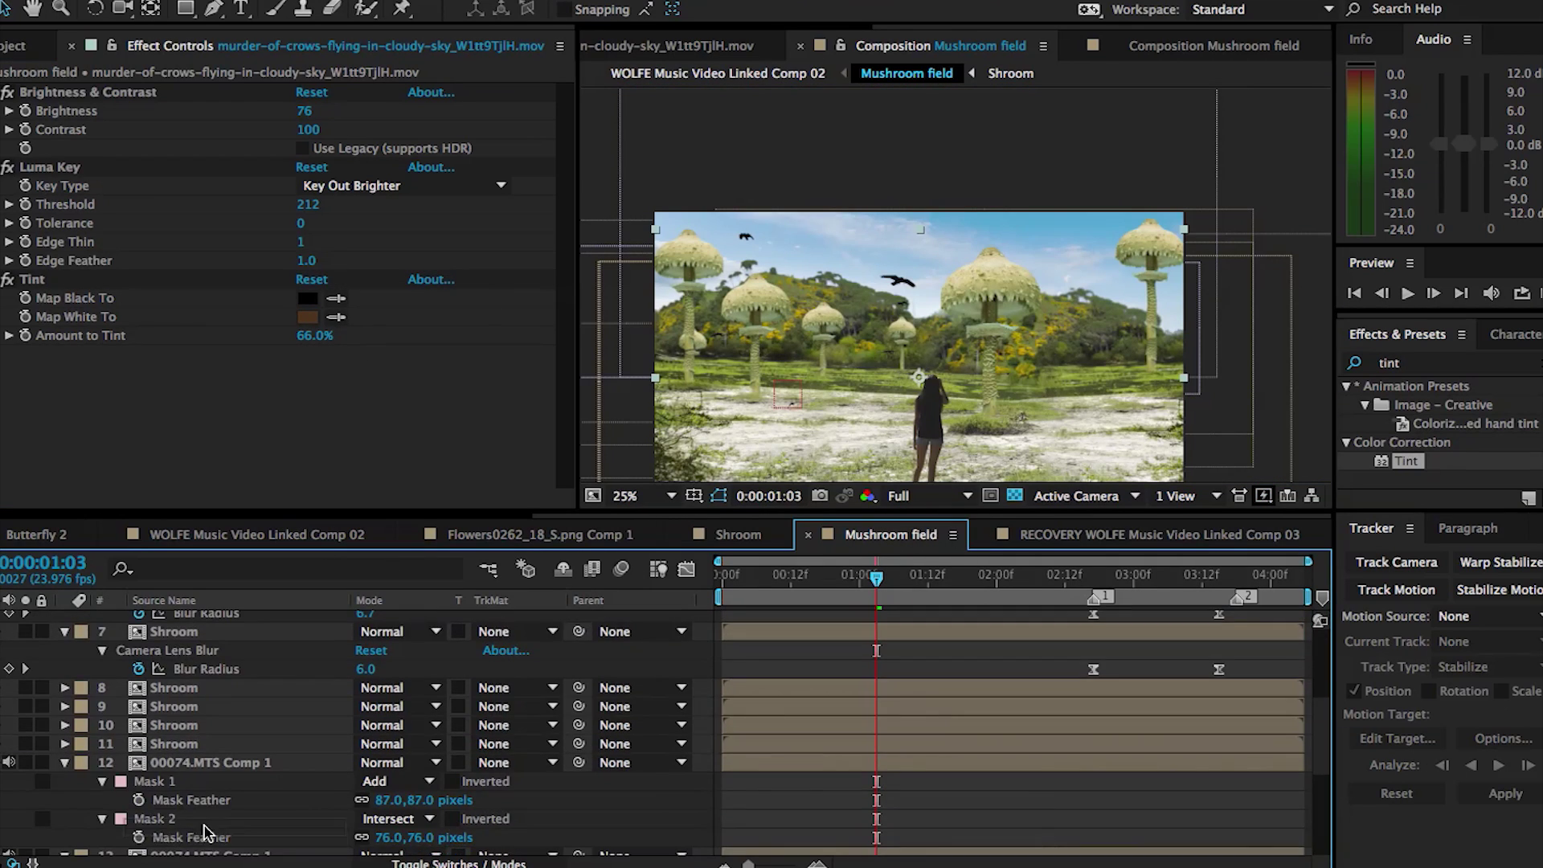
{"action": "left_click_drag", "start_coordinate": [203, 841], "coordinate": [199, 844]}
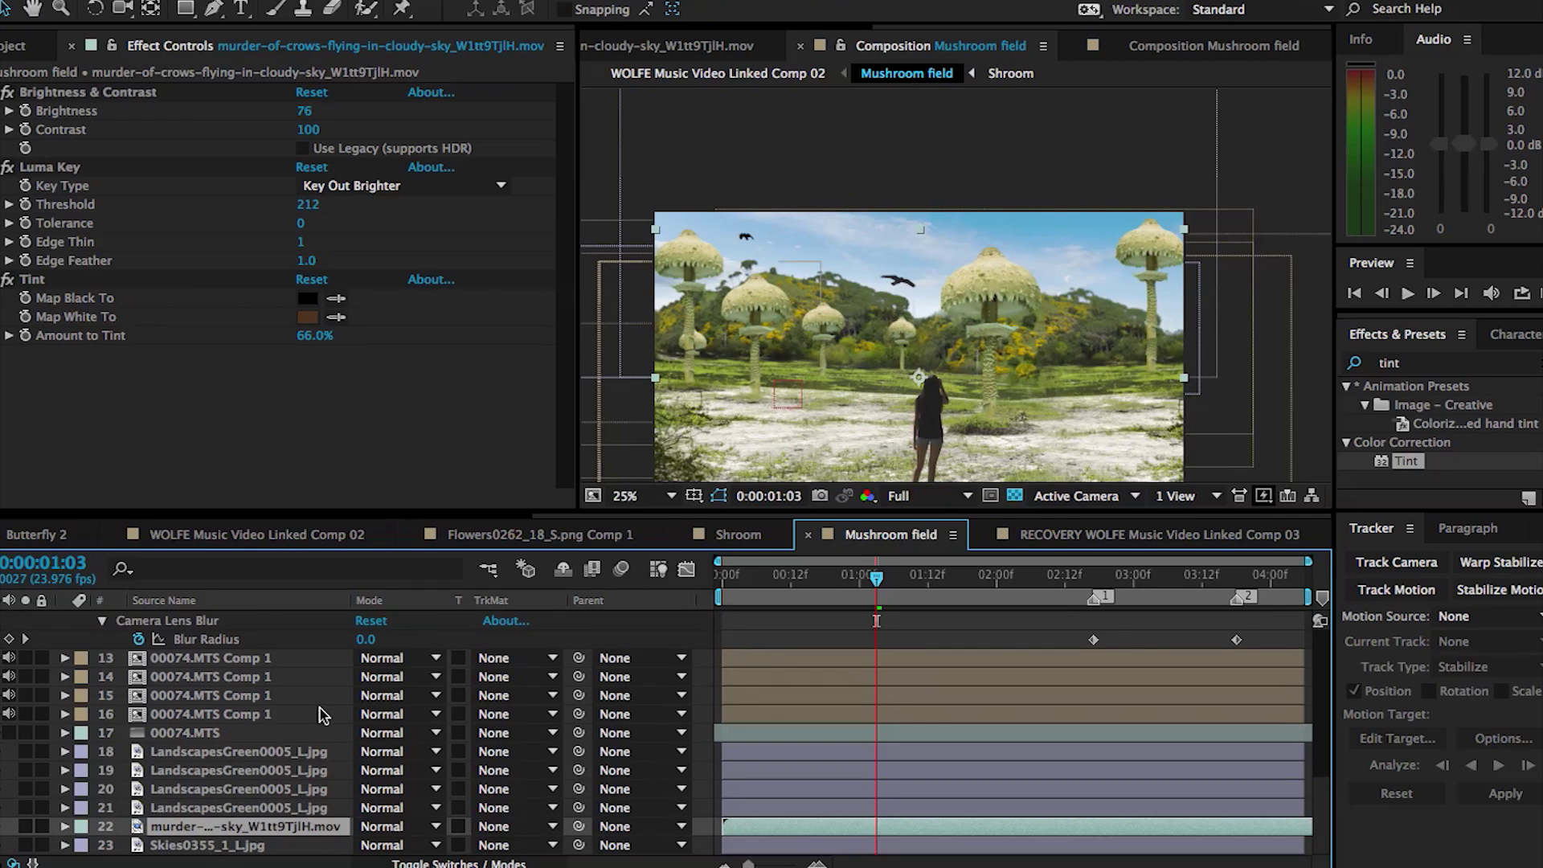
{"action": "key", "text": "shift+Up"}
{"action": "key", "text": "shift+Up"}
Scale the crows layer to 58% and move it above the four LandscapesGreen0005_L.jpg layers.
{"action": "key", "text": "s"}
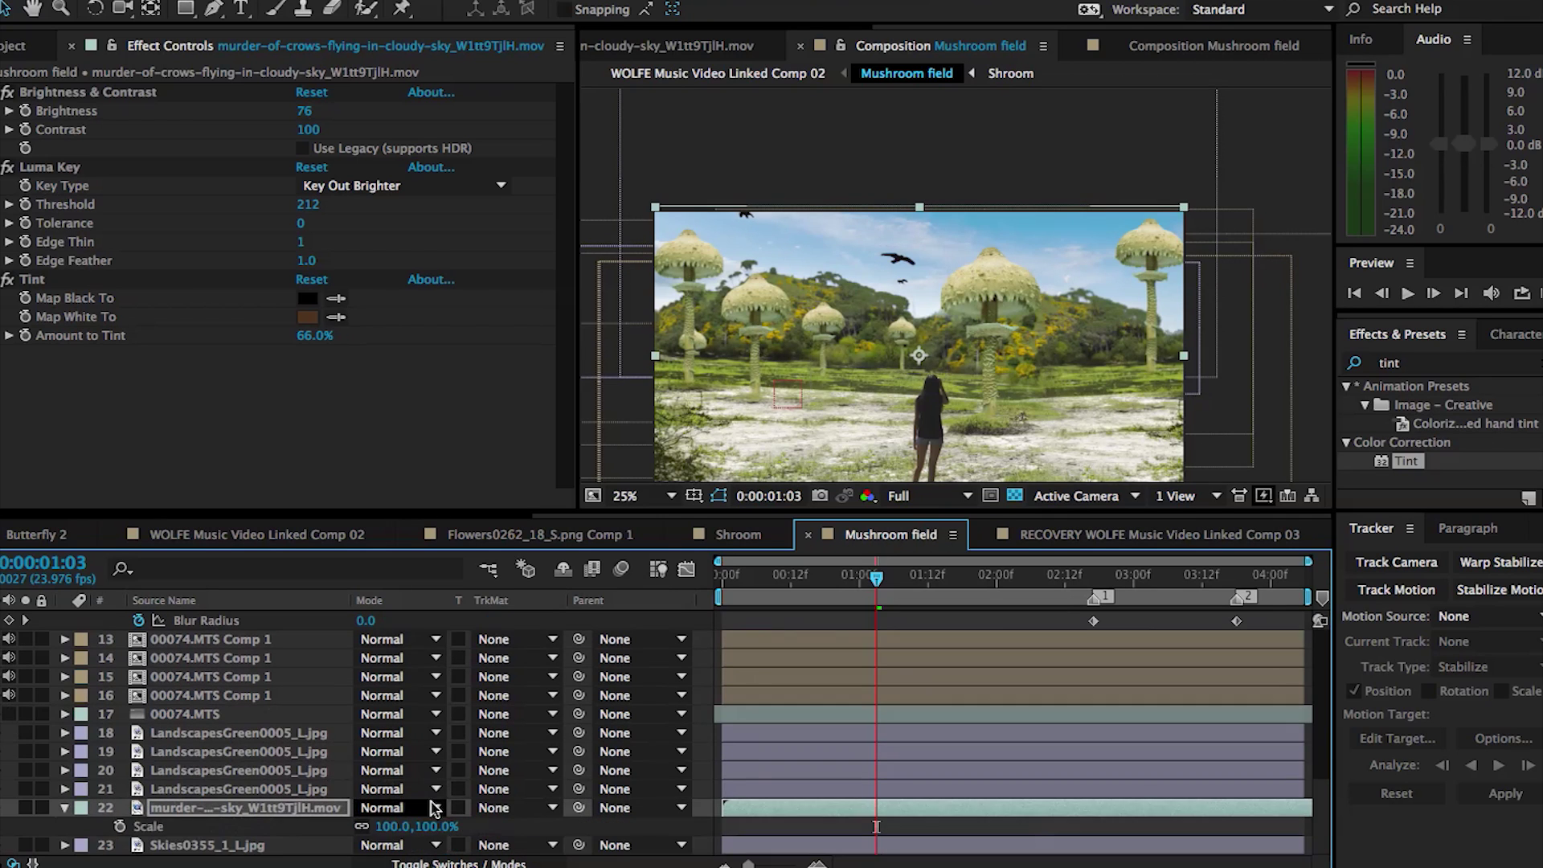
{"action": "left_click_drag", "start_coordinate": [426, 827], "coordinate": [399, 831]}
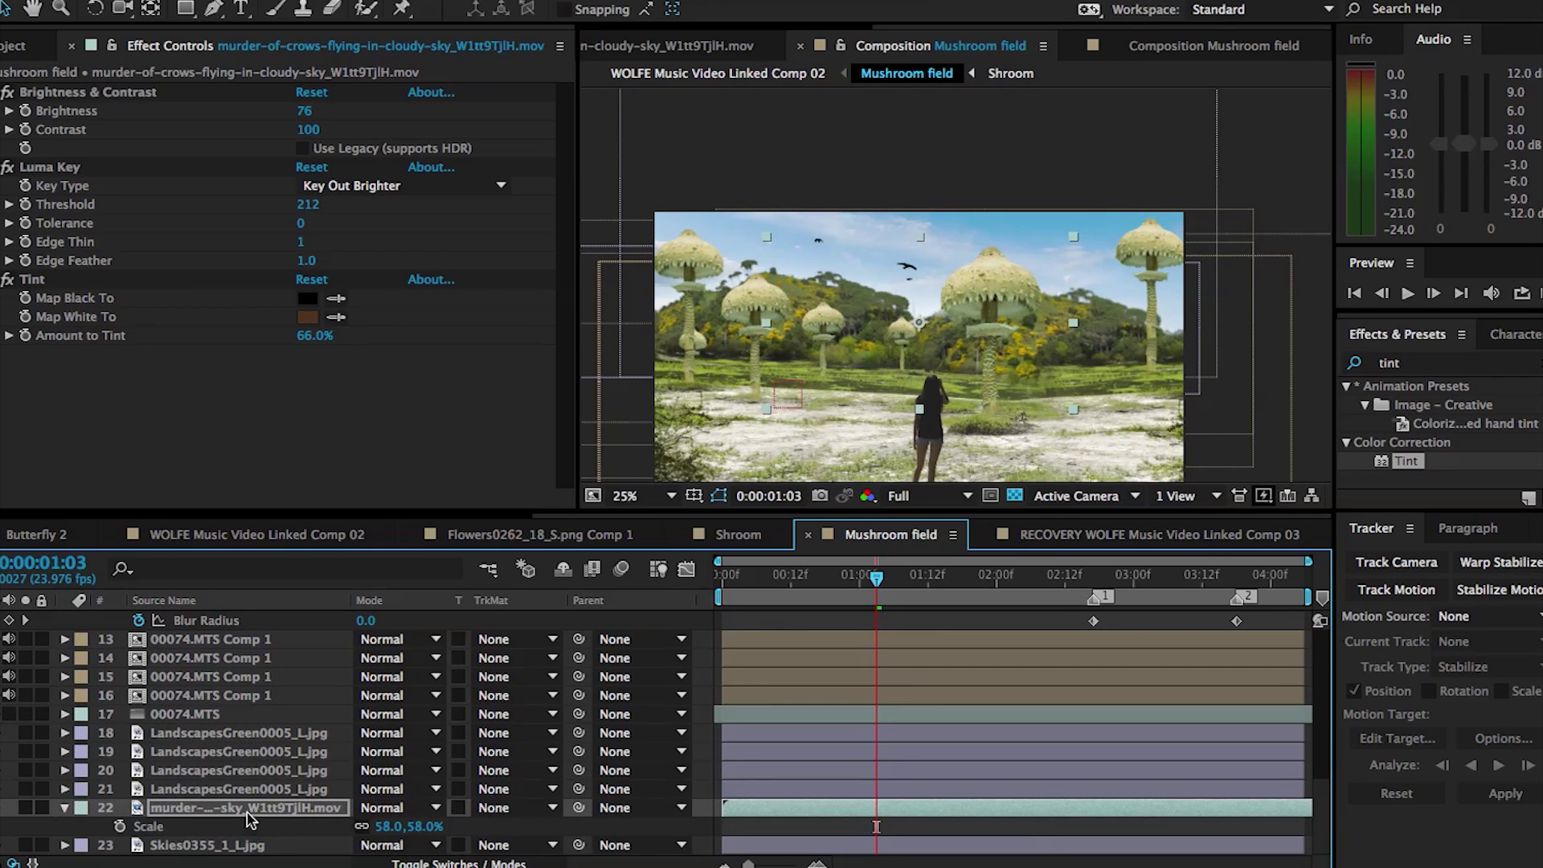
{"action": "left_click_drag", "start_coordinate": [249, 814], "coordinate": [256, 733]}
{"action": "key", "text": "period"}
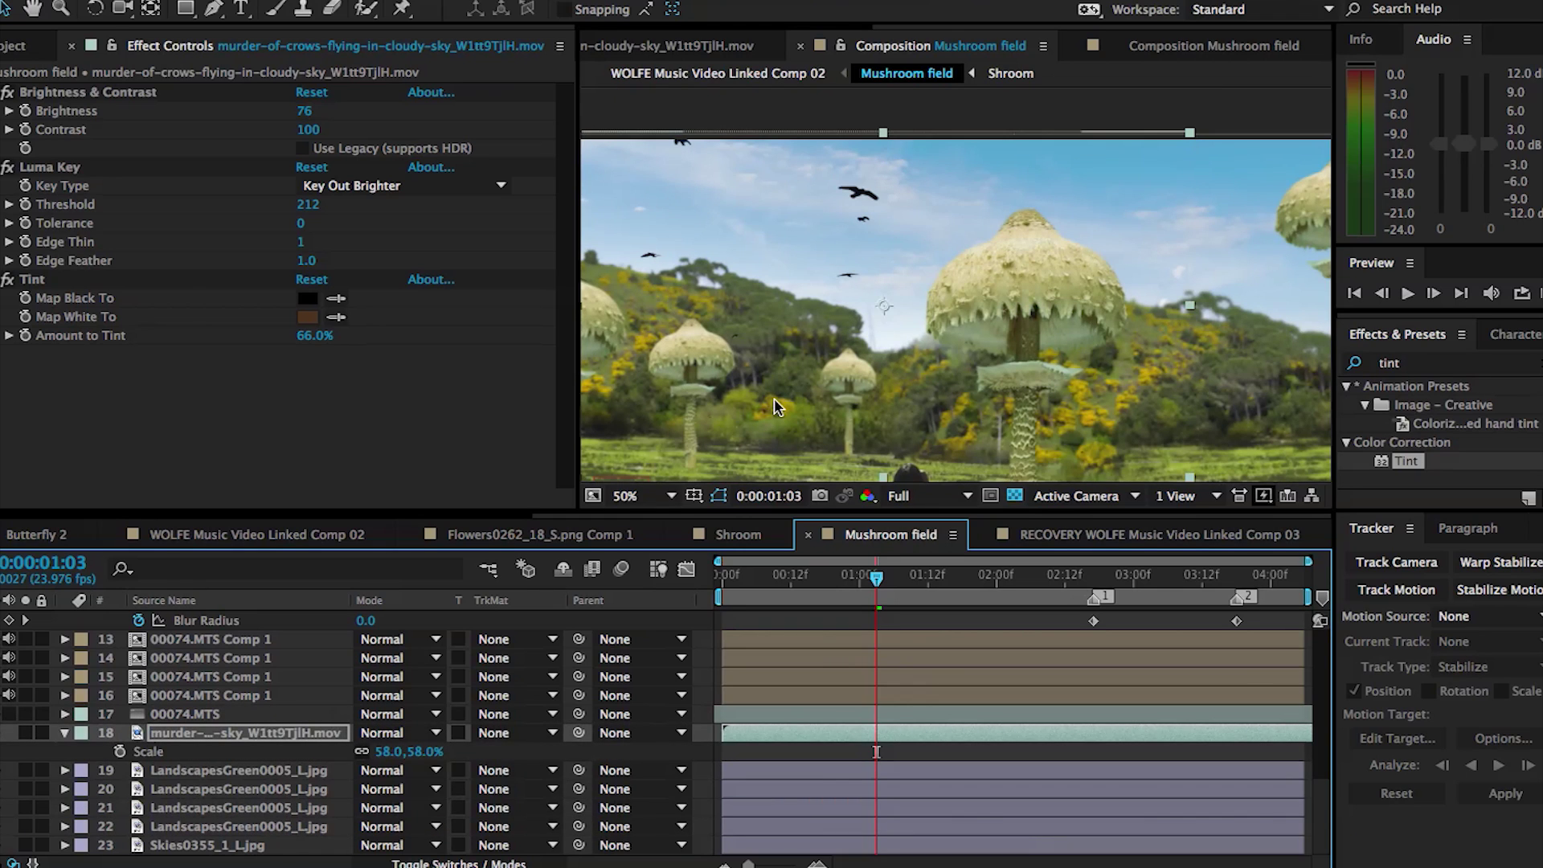
Apply Fast Blur to the crows layer with blurriness 2.0.
{"action": "left_click", "coordinate": [1407, 365]}
{"action": "type", "text": "fast b"}
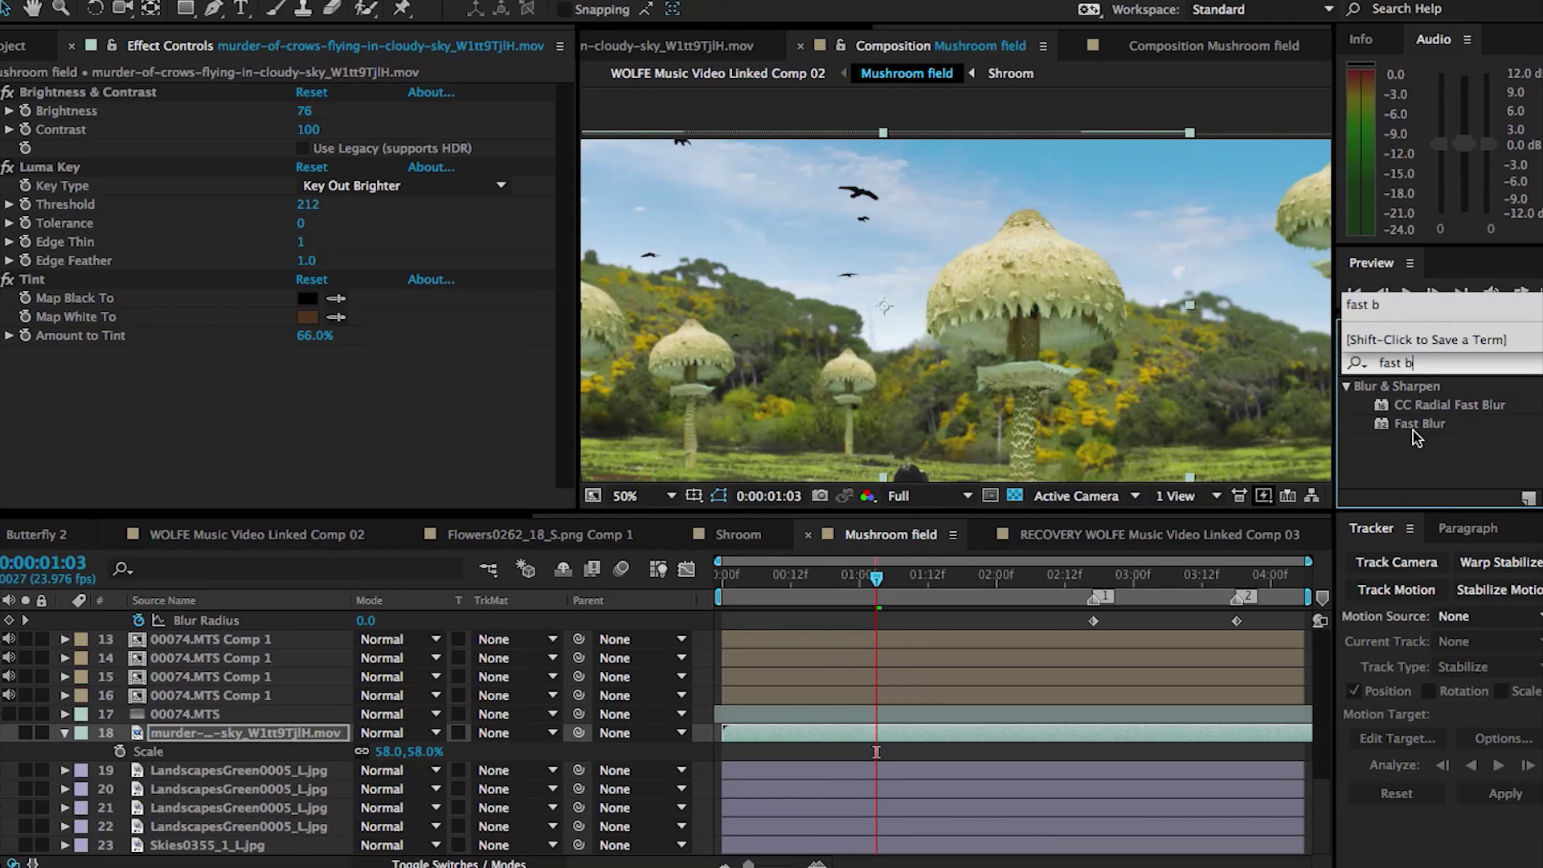
{"action": "double_click", "coordinate": [1418, 424]}
{"action": "left_click", "coordinate": [306, 373]}
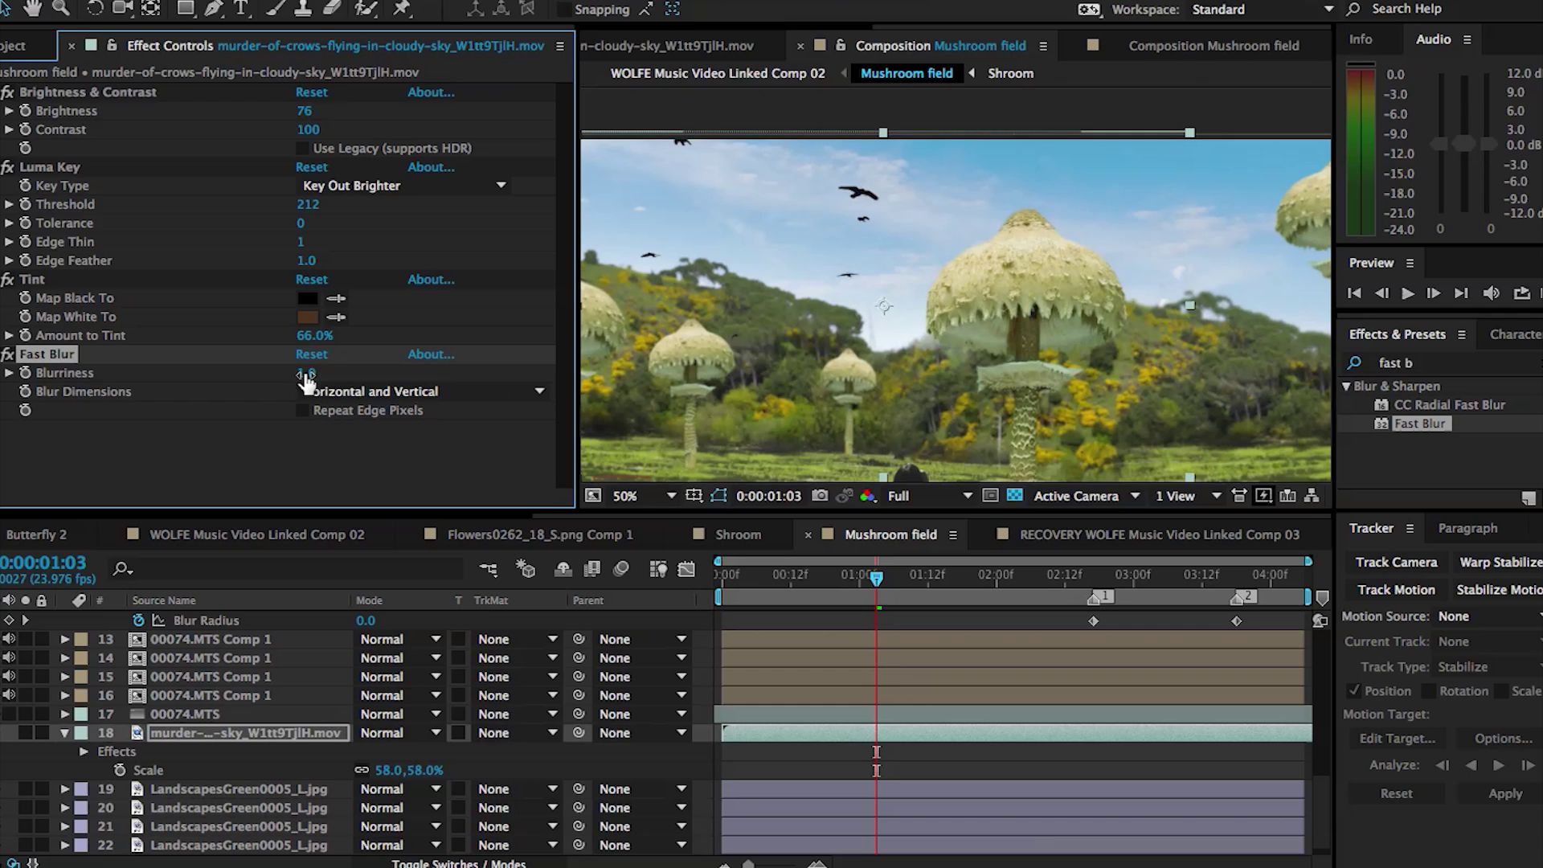
{"action": "key", "text": "comma"}
Add a second Brightness & Contrast effect to the crows layer with contrast -100.
{"action": "left_click", "coordinate": [1407, 363]}
{"action": "type", "text": "brigh"}
{"action": "left_click_drag", "start_coordinate": [1438, 479], "coordinate": [536, 445]}
{"action": "key", "text": "period"}
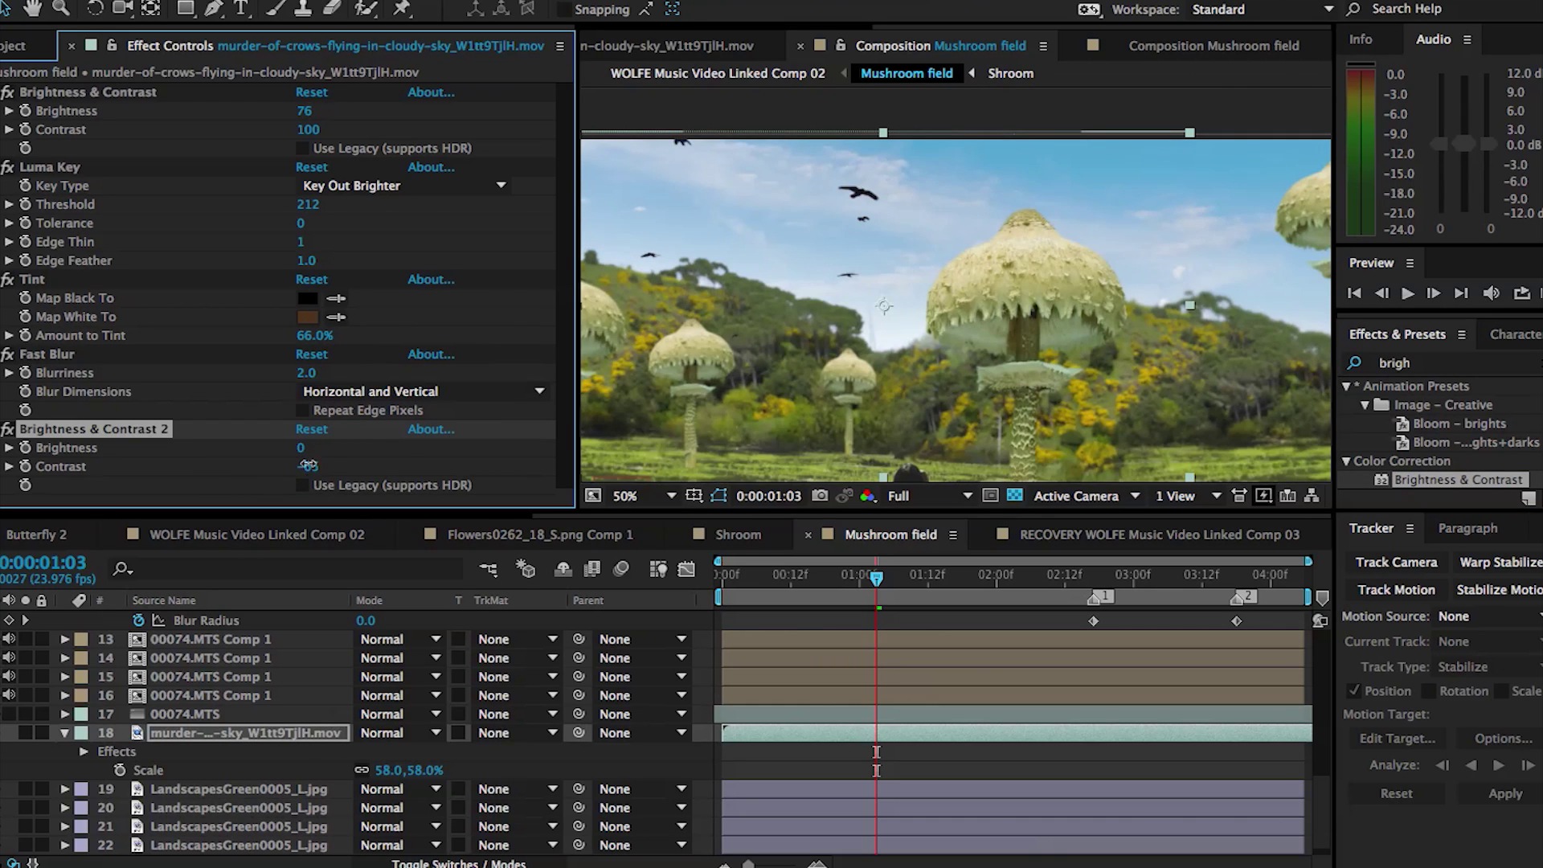
{"action": "key", "text": "period"}
Reduce the crows' tint amount to 57% and map white to the lighter brown A76E43.
{"action": "left_click_drag", "start_coordinate": [311, 335], "coordinate": [322, 332]}
{"action": "left_click", "coordinate": [309, 318]}
{"action": "left_click", "coordinate": [492, 634]}
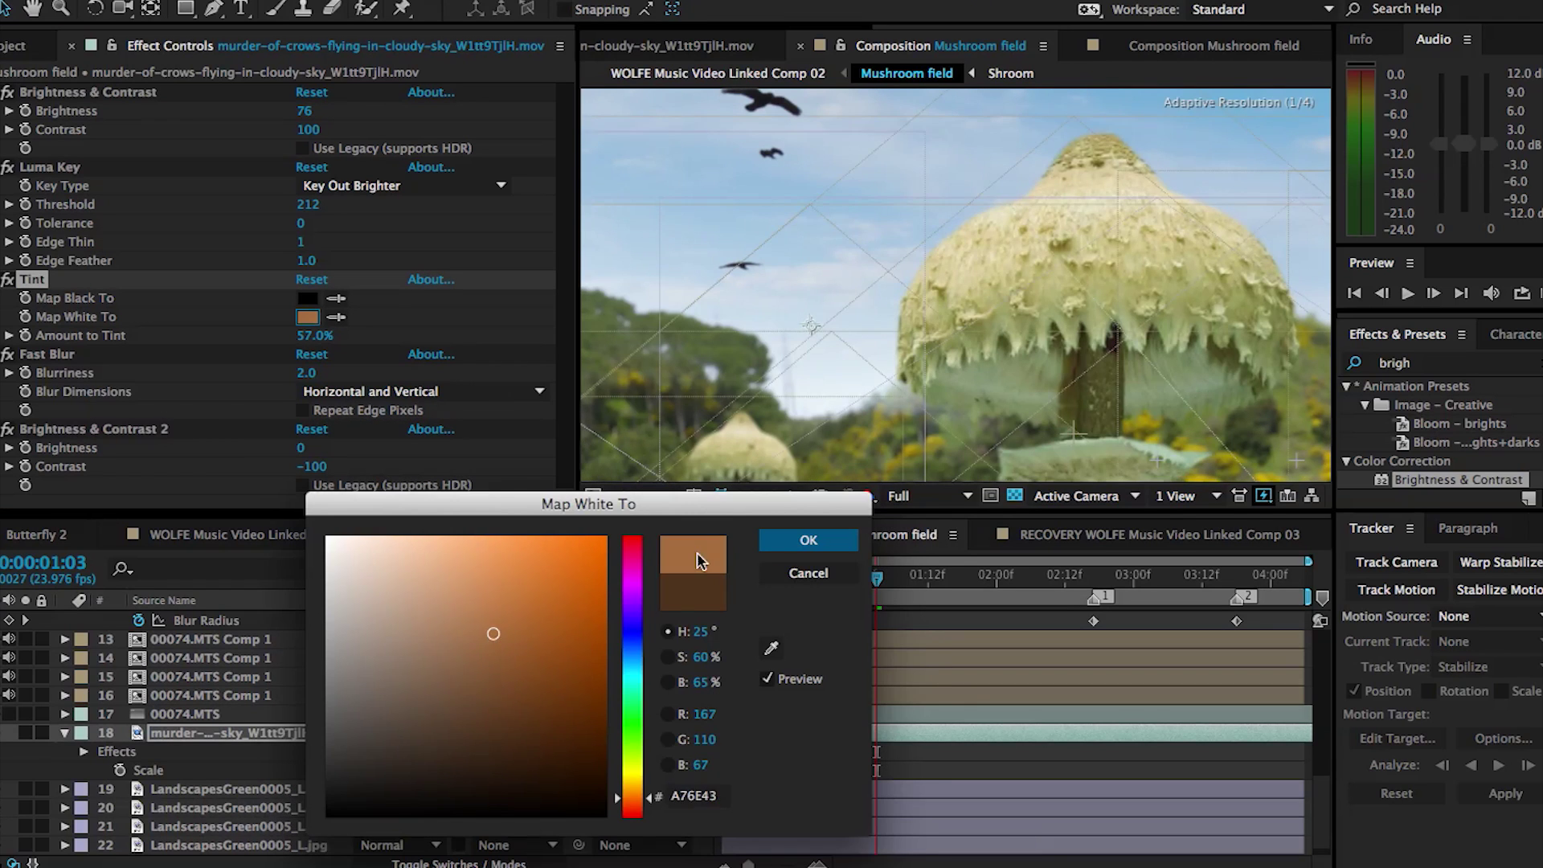
{"action": "left_click", "coordinate": [807, 539]}
{"action": "key", "text": "comma"}
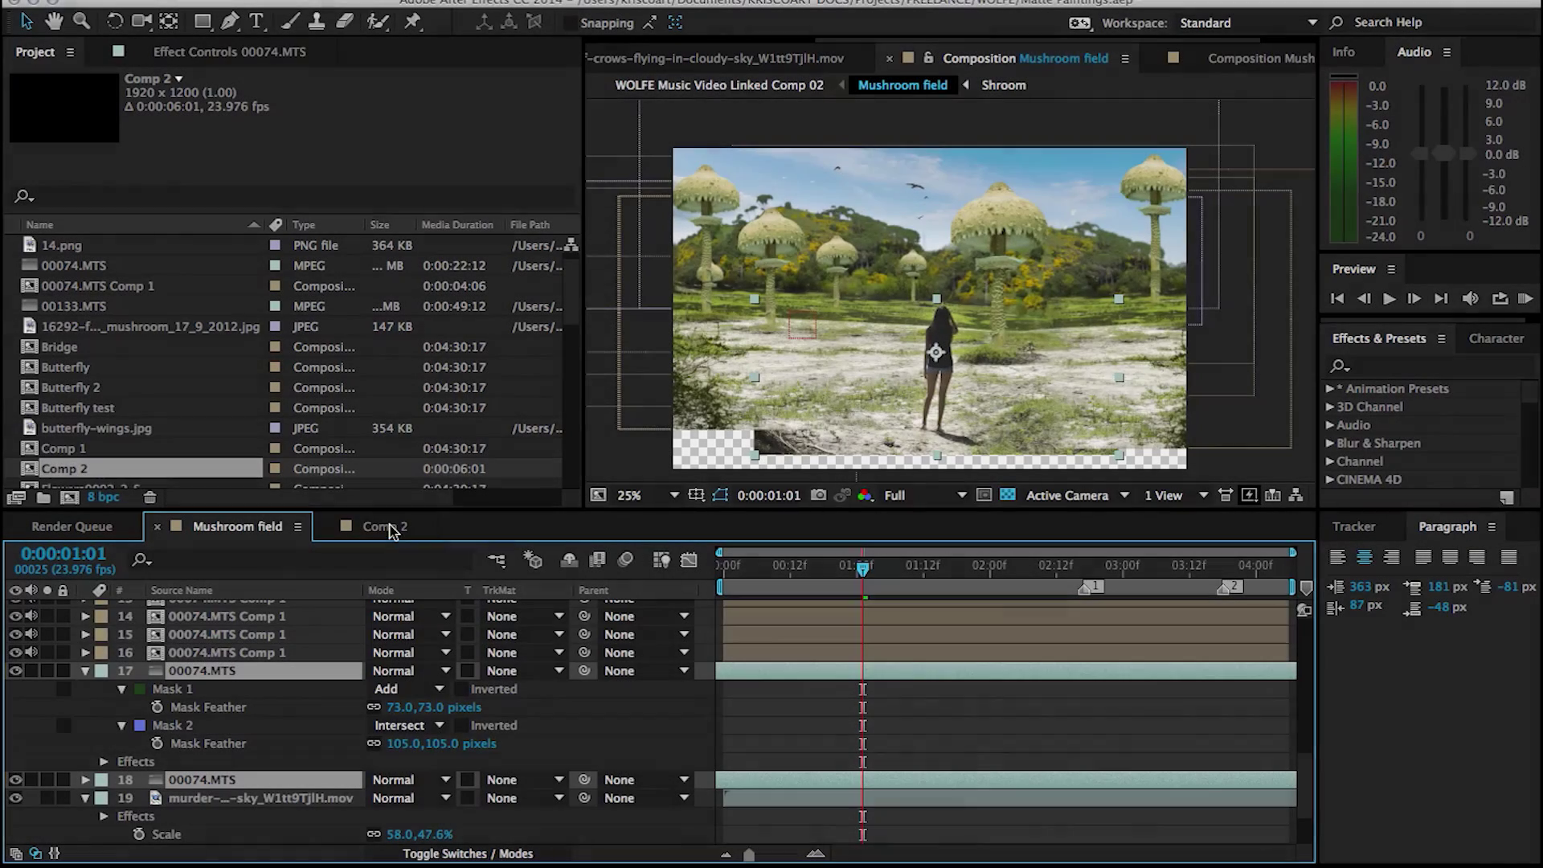
Paste the two copied 00074.MTS layers into Comp 2 and leave them deselected.
{"action": "left_click", "coordinate": [373, 527]}
{"action": "key", "text": "super+v"}
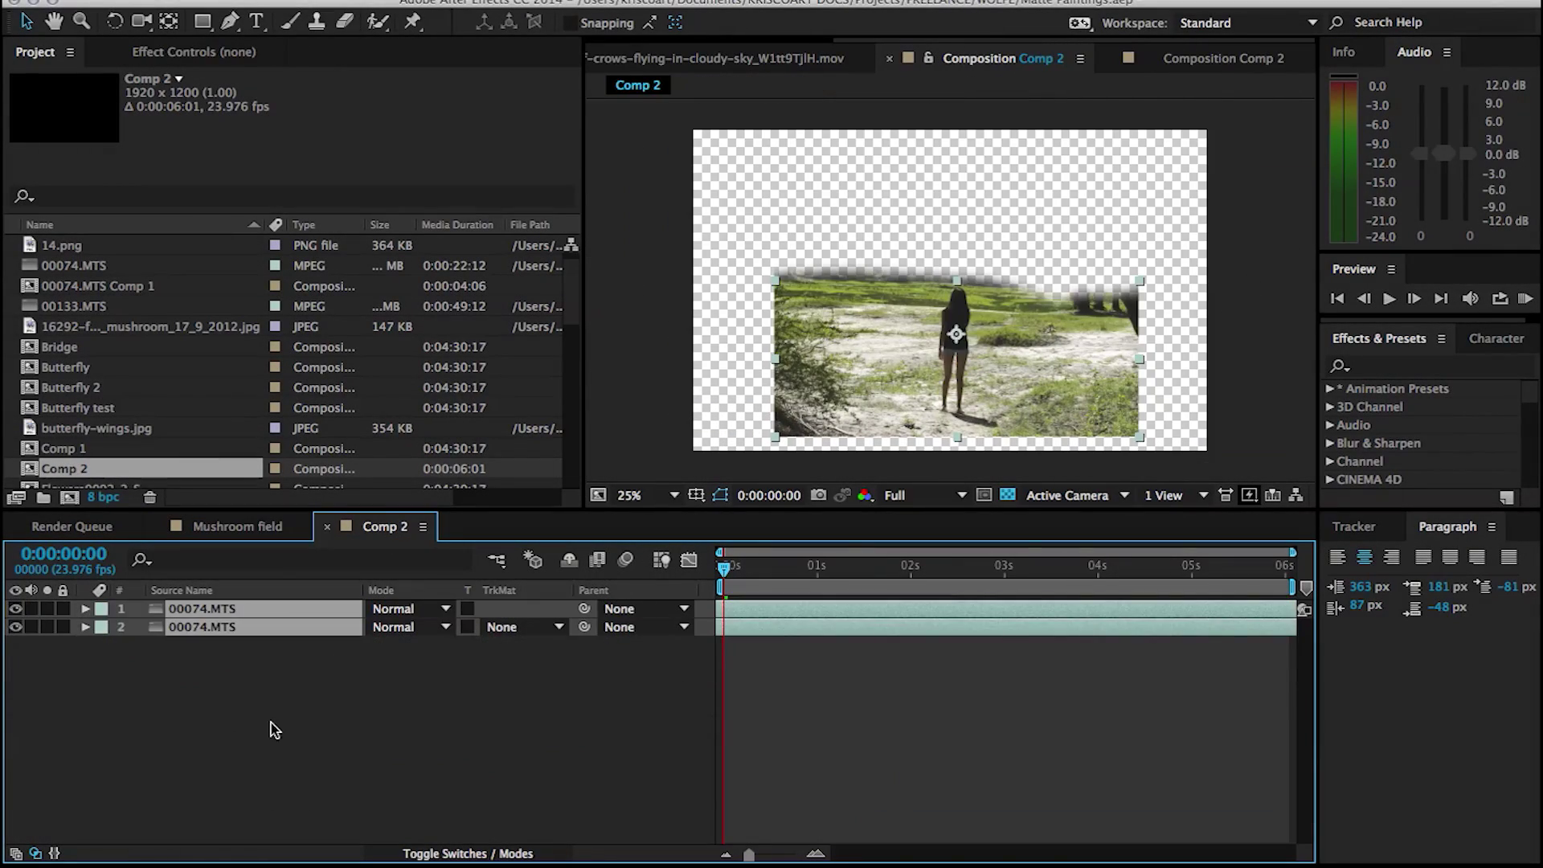
{"action": "left_click", "coordinate": [272, 719]}
{"action": "left_click", "coordinate": [238, 626]}
{"action": "left_click", "coordinate": [232, 609]}
{"action": "left_click", "coordinate": [245, 663]}
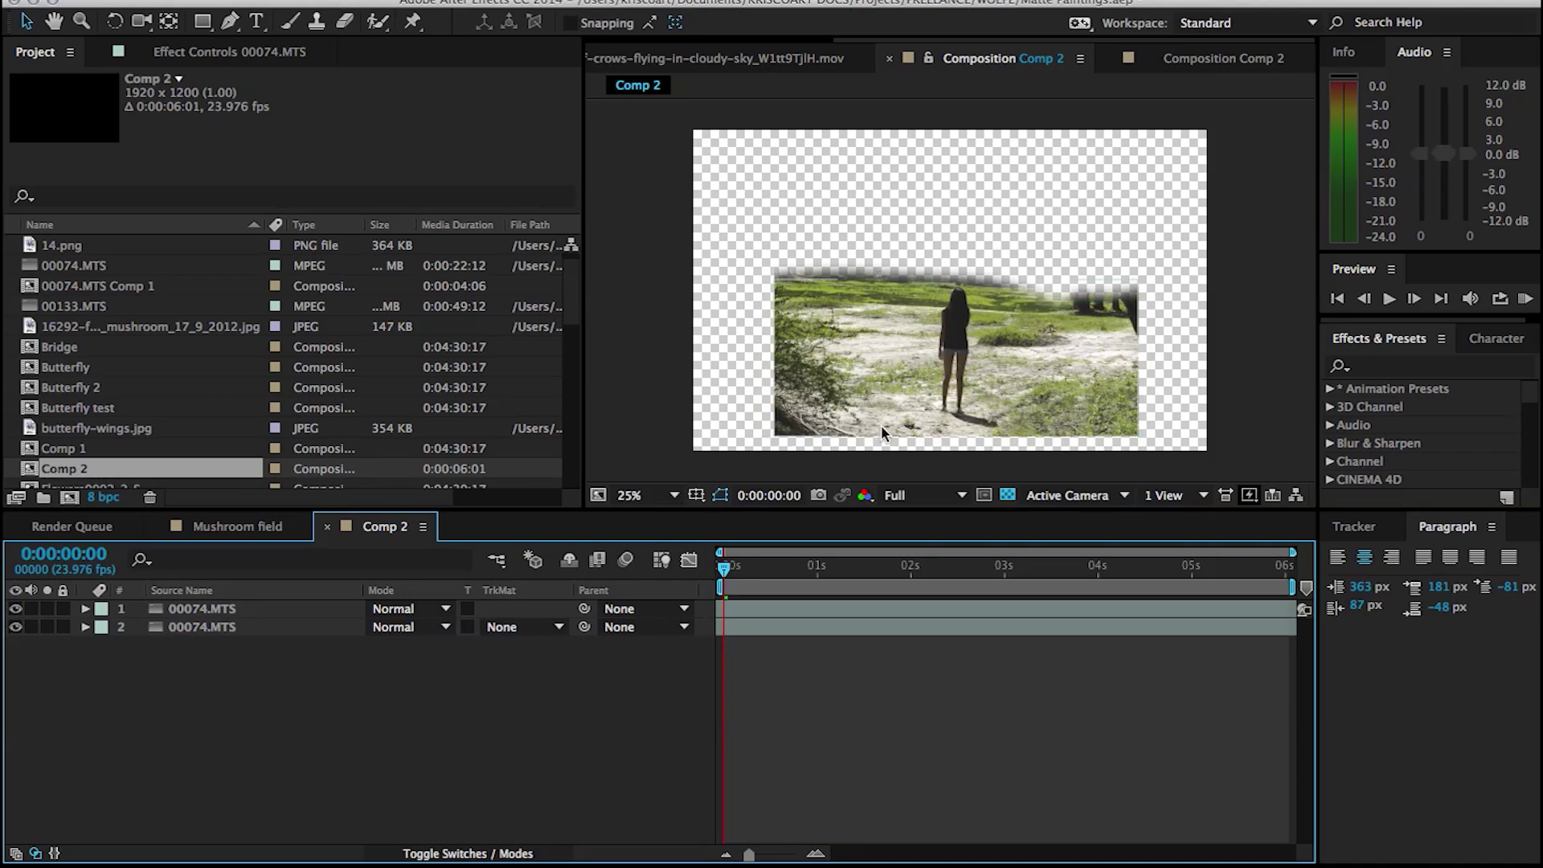
{"action": "scroll", "coordinate": [881, 419], "scroll_direction": "up", "scroll_amount": 4}
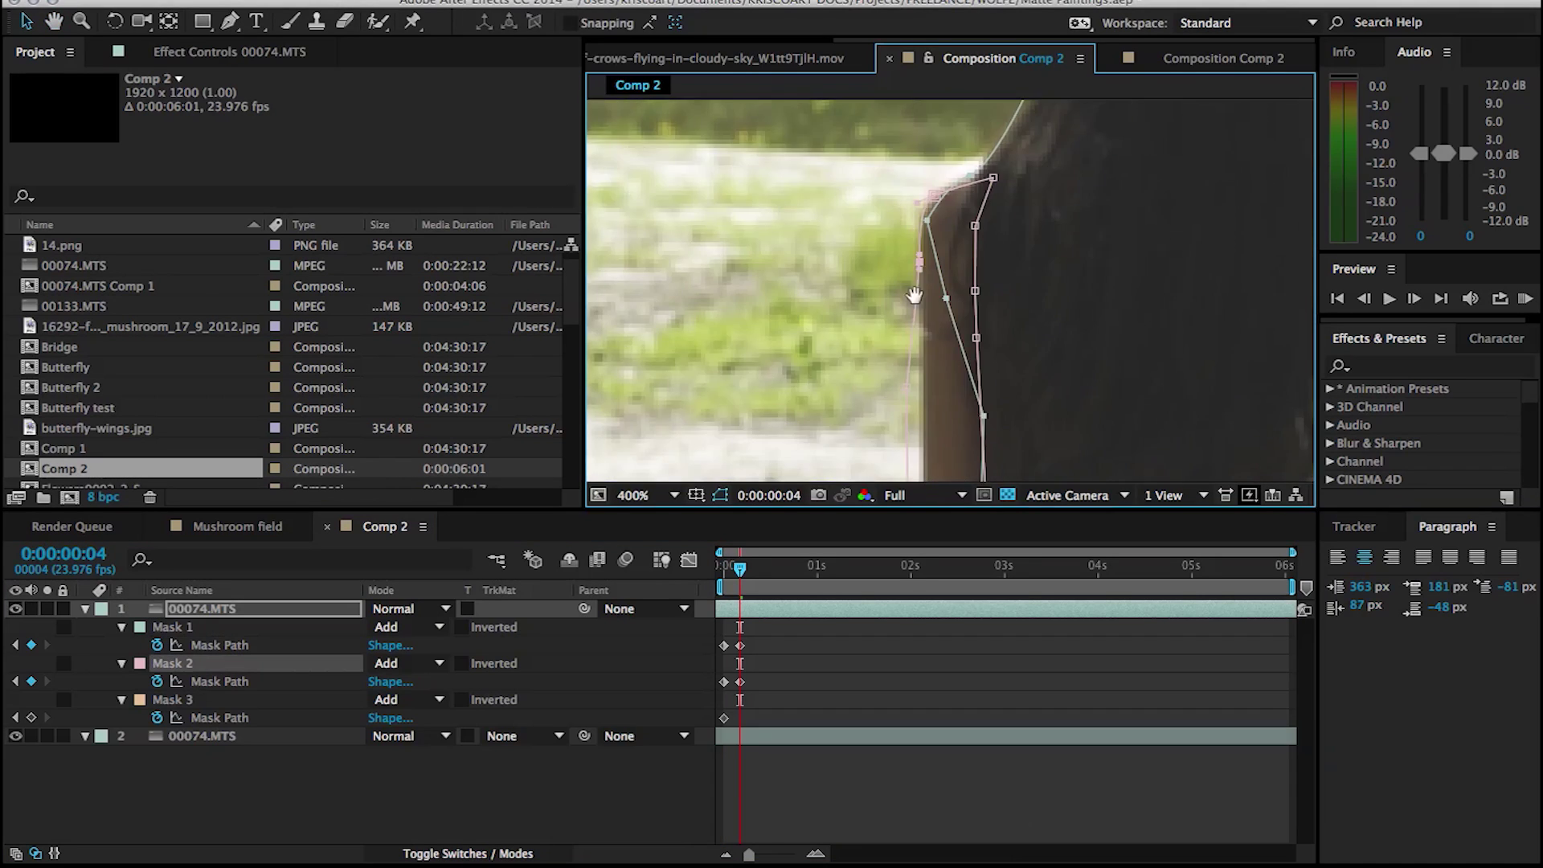
Reshape Mask 2 along the girl's arm edge on the top 00074.MTS layer at frame 4.
{"action": "left_click_drag", "start_coordinate": [914, 296], "coordinate": [914, 104]}
{"action": "left_click_drag", "start_coordinate": [908, 256], "coordinate": [915, 256]}
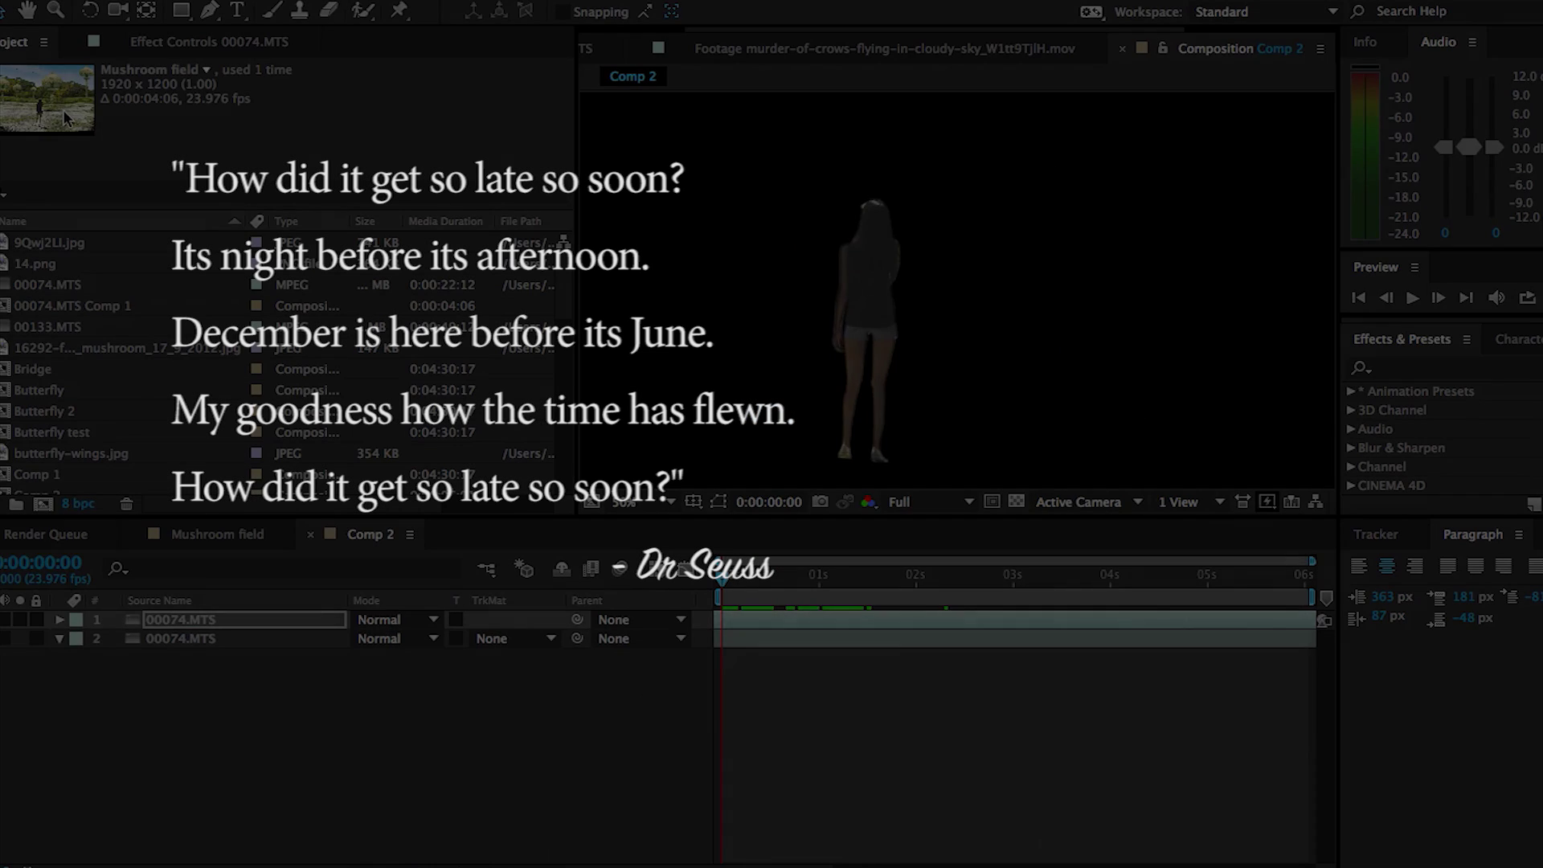
Preview the iceland-seljalandsfoss-waterfall-stream_b1zSRnher.mov stock clip in the Downloads folder.
{"action": "left_click", "coordinate": [601, 745]}
{"action": "key", "text": "space"}
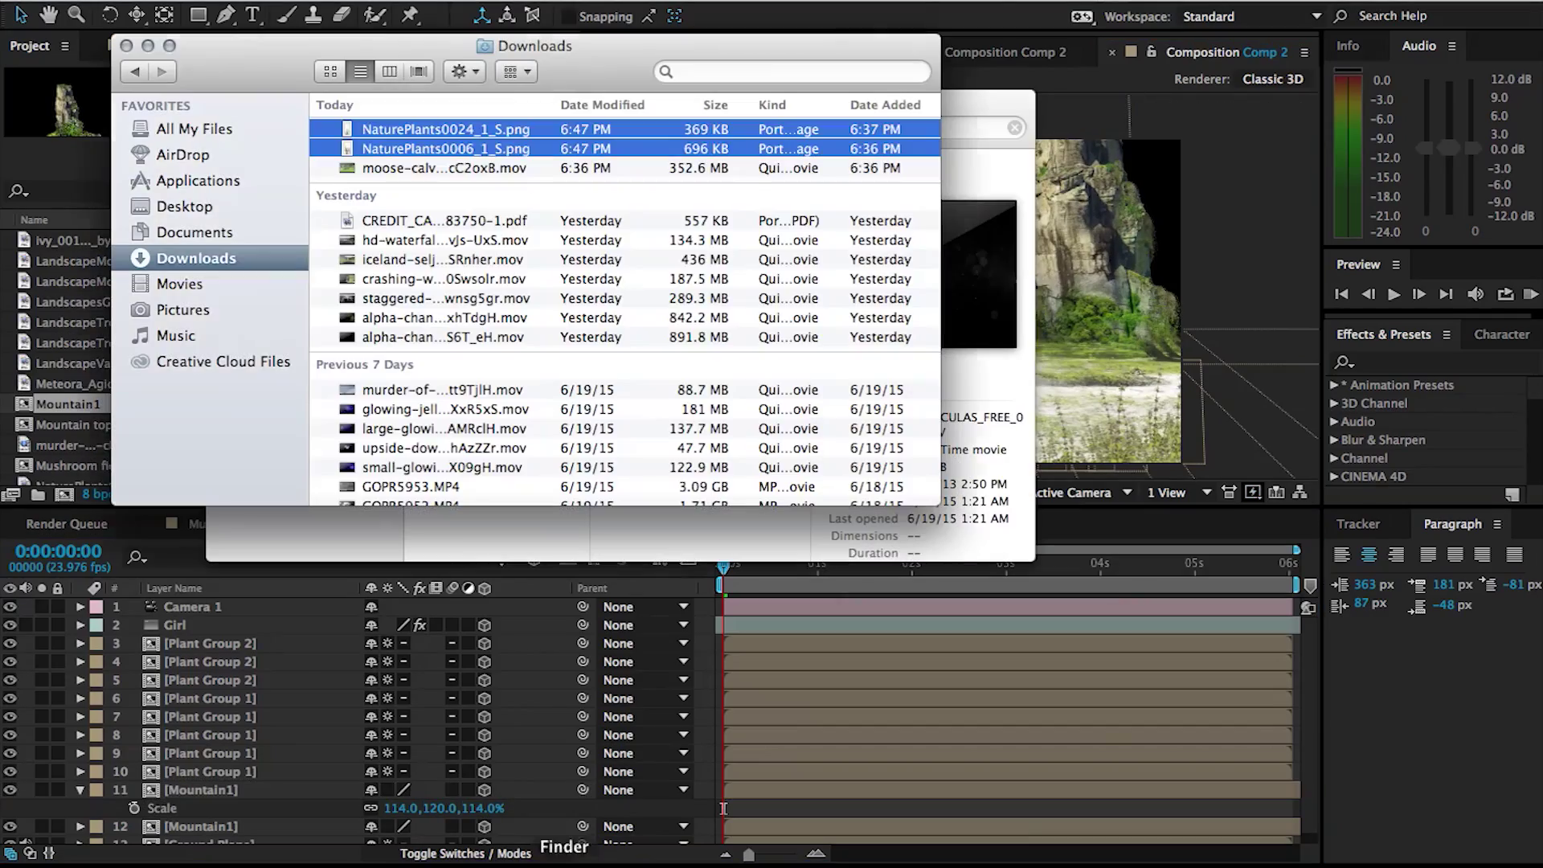
{"action": "left_click", "coordinate": [398, 259]}
{"action": "key", "text": "space"}
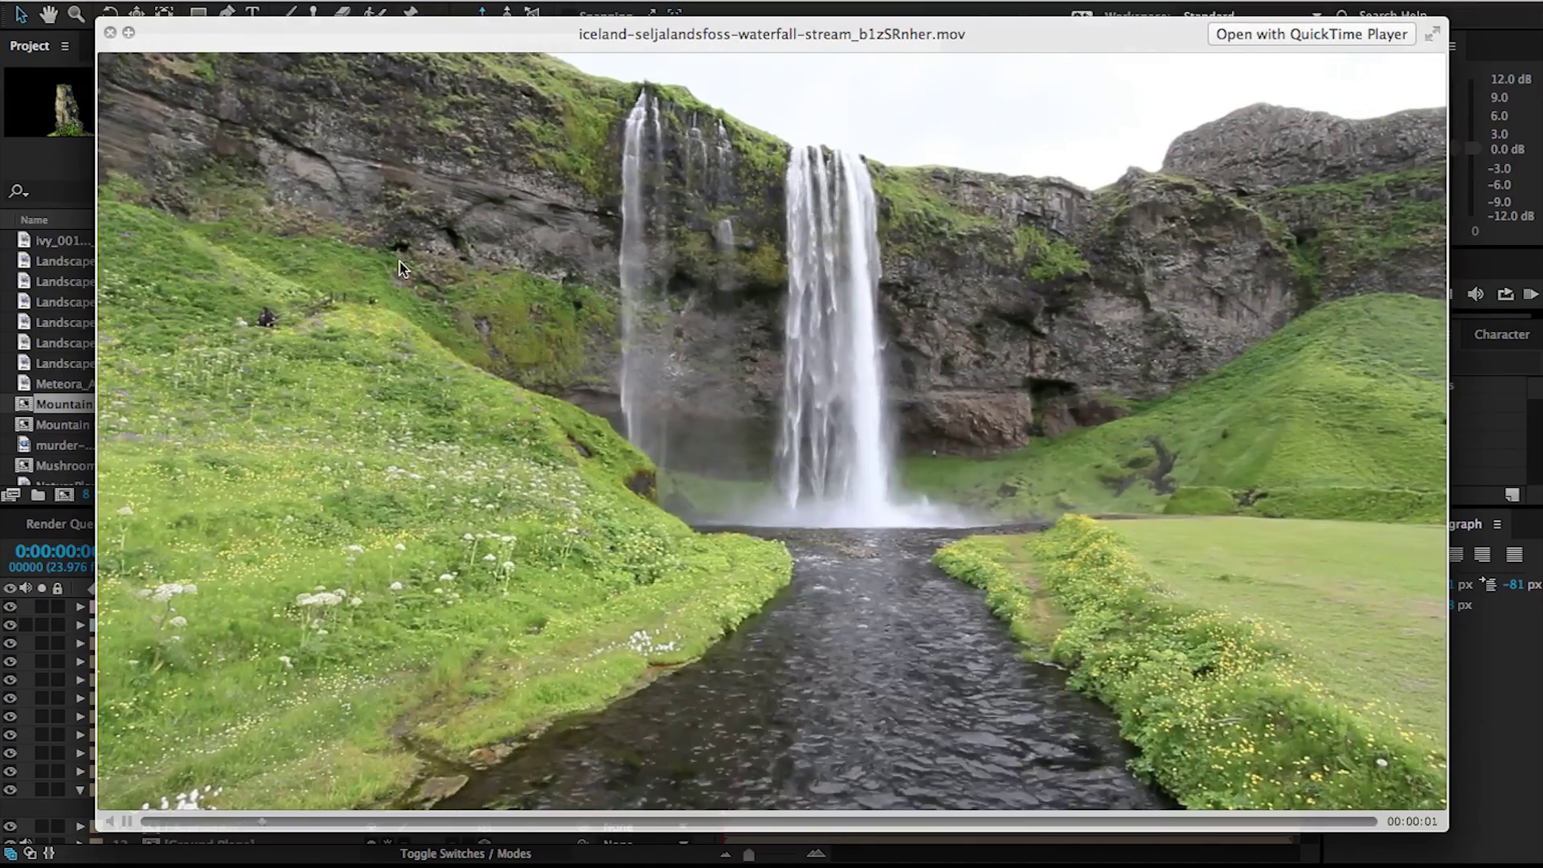
{"action": "key", "text": "space"}
Import the Iceland waterfall clip, place it above the Mountain1 layers in Comp 2, and solo it.
{"action": "double_click", "coordinate": [398, 258]}
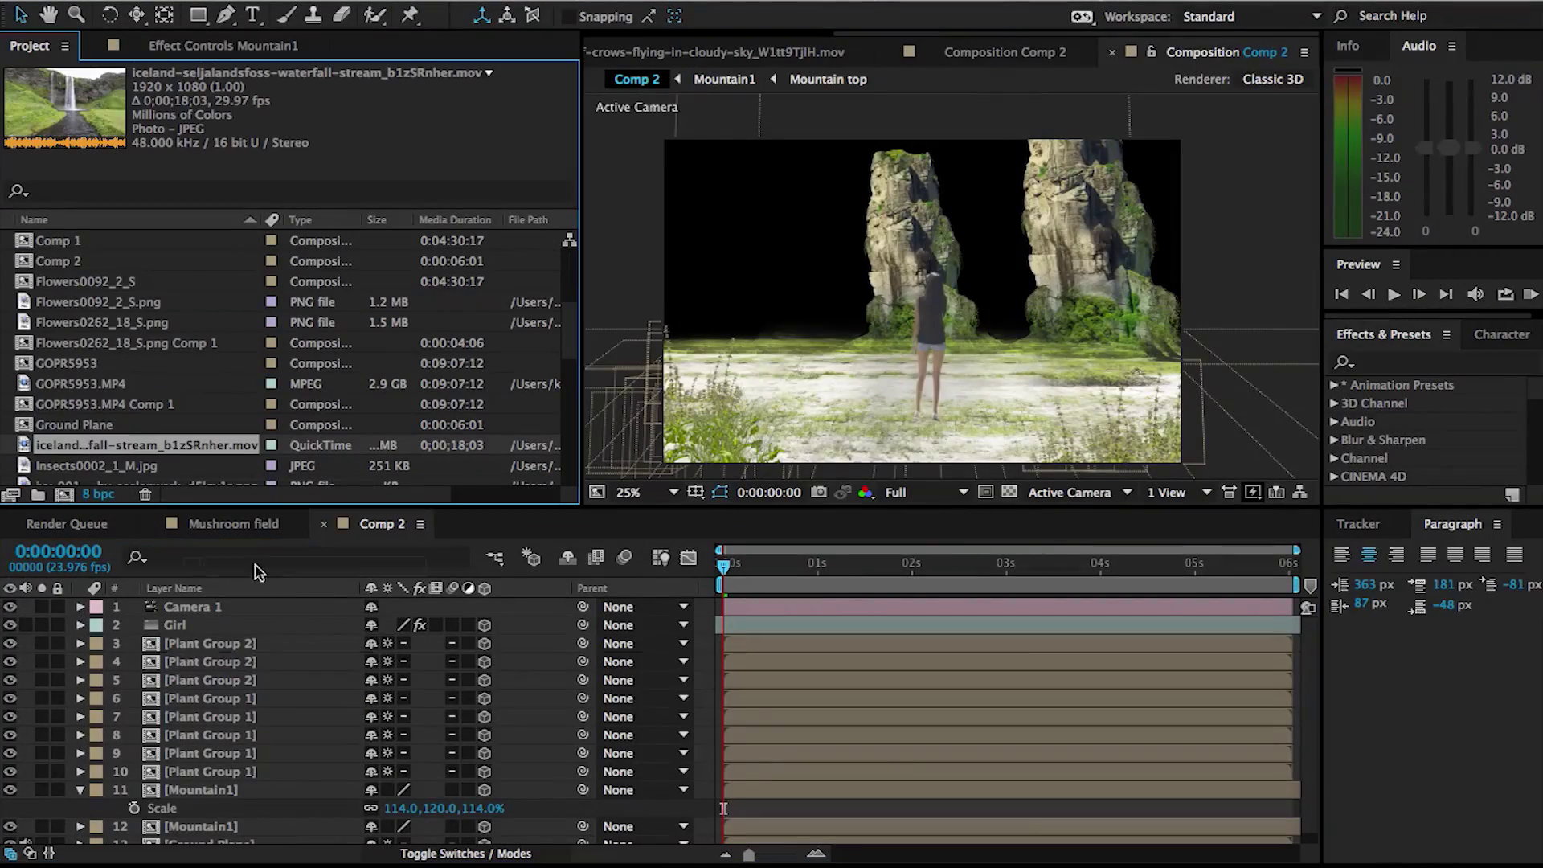
{"action": "left_click_drag", "start_coordinate": [255, 800], "coordinate": [257, 790]}
{"action": "left_click", "coordinate": [42, 790]}
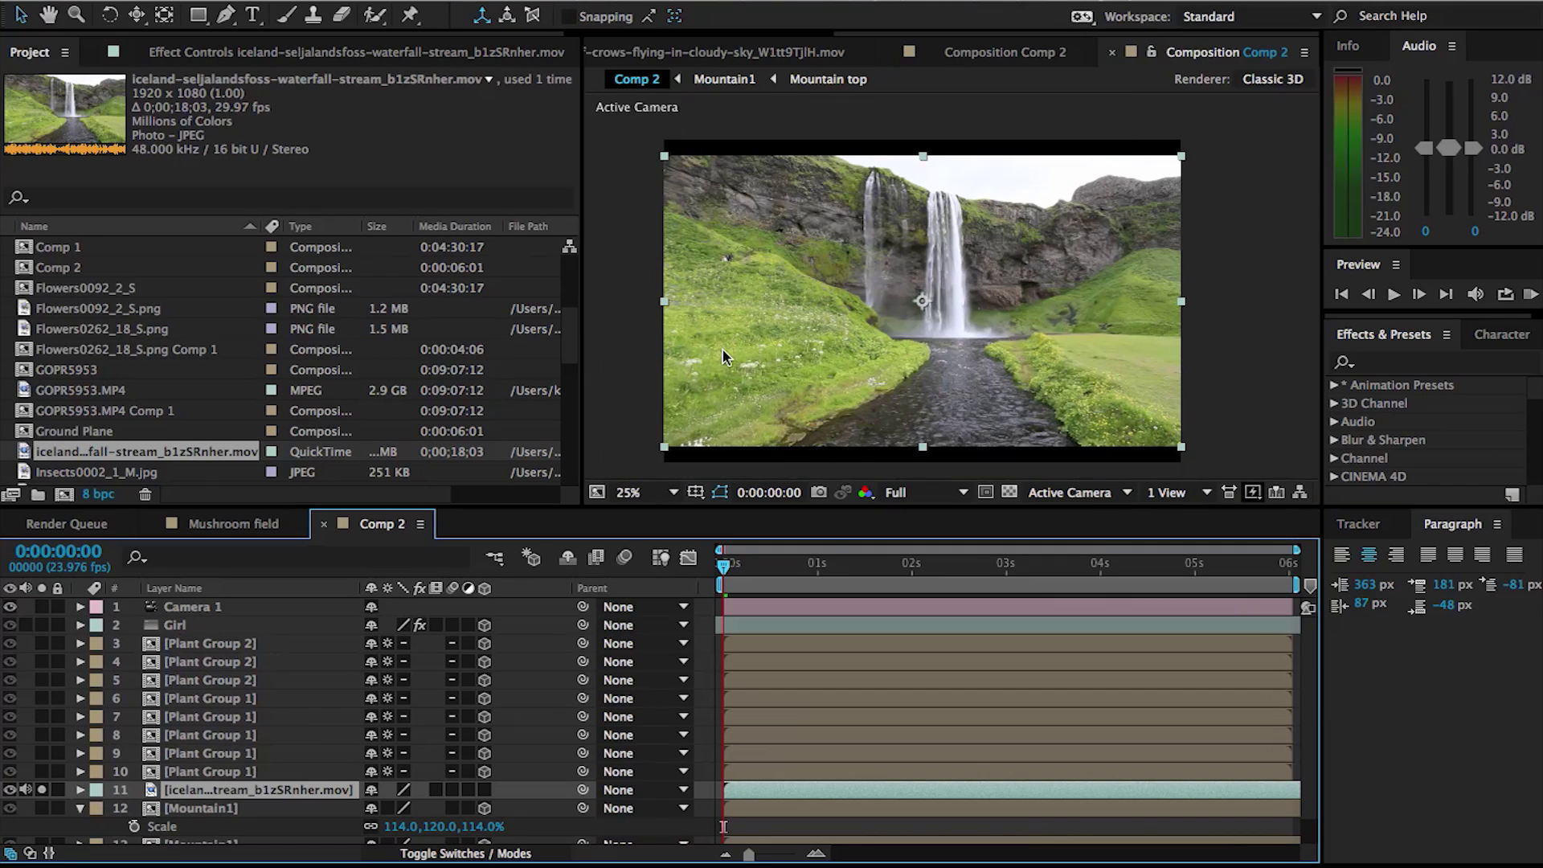
Begin a Pen tool mask on the waterfall layer, tracing down the left cliff edge and along the pool's grassy bank.
{"action": "scroll", "coordinate": [722, 349], "scroll_direction": "up", "scroll_amount": 2}
{"action": "key", "text": "space"}
{"action": "key", "text": "g"}
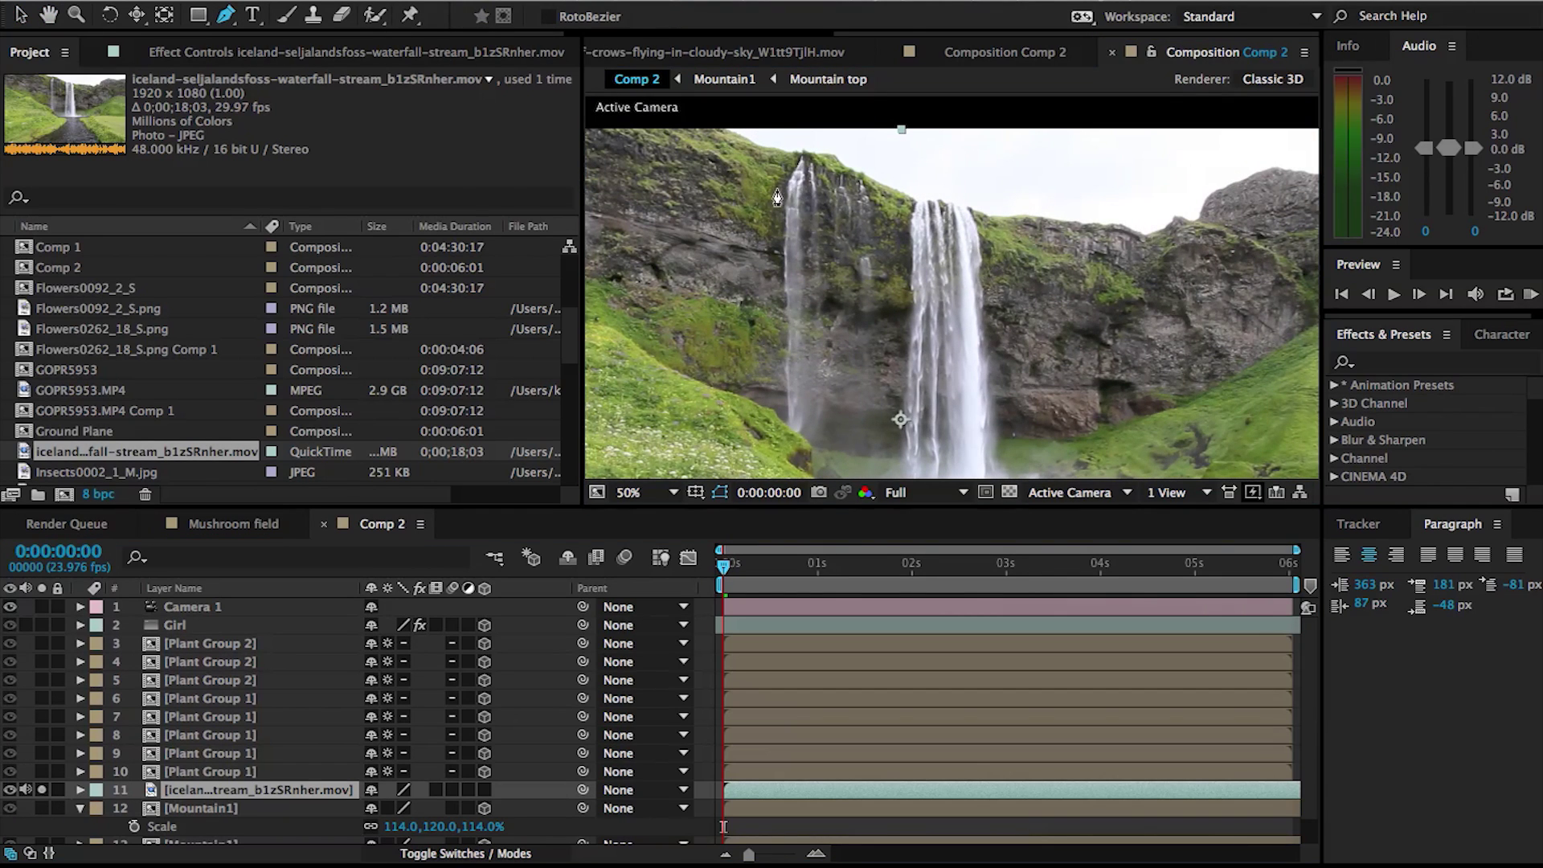
{"action": "scroll", "coordinate": [804, 192], "scroll_direction": "up", "scroll_amount": 2}
{"action": "key", "text": "space"}
{"action": "left_click_drag", "start_coordinate": [753, 432], "coordinate": [708, 272]}
{"action": "left_click_drag", "start_coordinate": [715, 345], "coordinate": [714, 212]}
{"action": "key", "text": "space"}
{"action": "left_click", "coordinate": [723, 294]}
{"action": "key", "text": "space"}
{"action": "left_click_drag", "start_coordinate": [793, 422], "coordinate": [698, 221]}
{"action": "left_click_drag", "start_coordinate": [863, 293], "coordinate": [896, 297]}
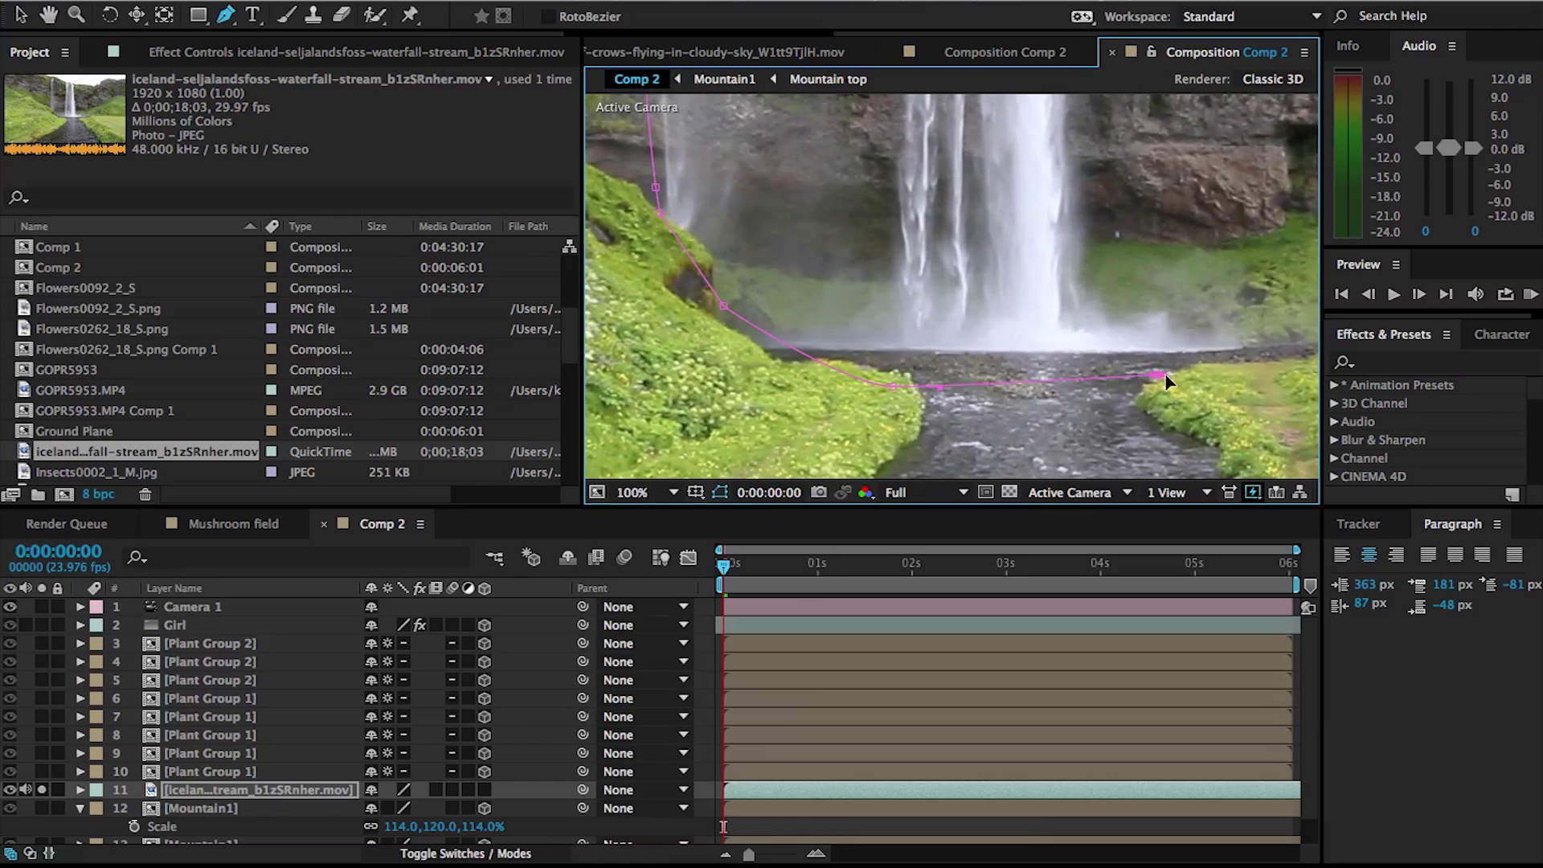
Continue the waterfall mask past the pool's far bank and up the right edge of the large waterfall.
{"action": "left_click", "coordinate": [1134, 280]}
{"action": "key", "text": "space"}
{"action": "left_click_drag", "start_coordinate": [1133, 283], "coordinate": [954, 443]}
{"action": "left_click_drag", "start_coordinate": [1122, 393], "coordinate": [1129, 376]}
{"action": "left_click", "coordinate": [894, 251]}
{"action": "key", "text": "space"}
{"action": "left_click_drag", "start_coordinate": [892, 241], "coordinate": [874, 337]}
{"action": "left_click", "coordinate": [860, 133]}
{"action": "left_click_drag", "start_coordinate": [860, 131], "coordinate": [856, 256]}
{"action": "left_click", "coordinate": [838, 138]}
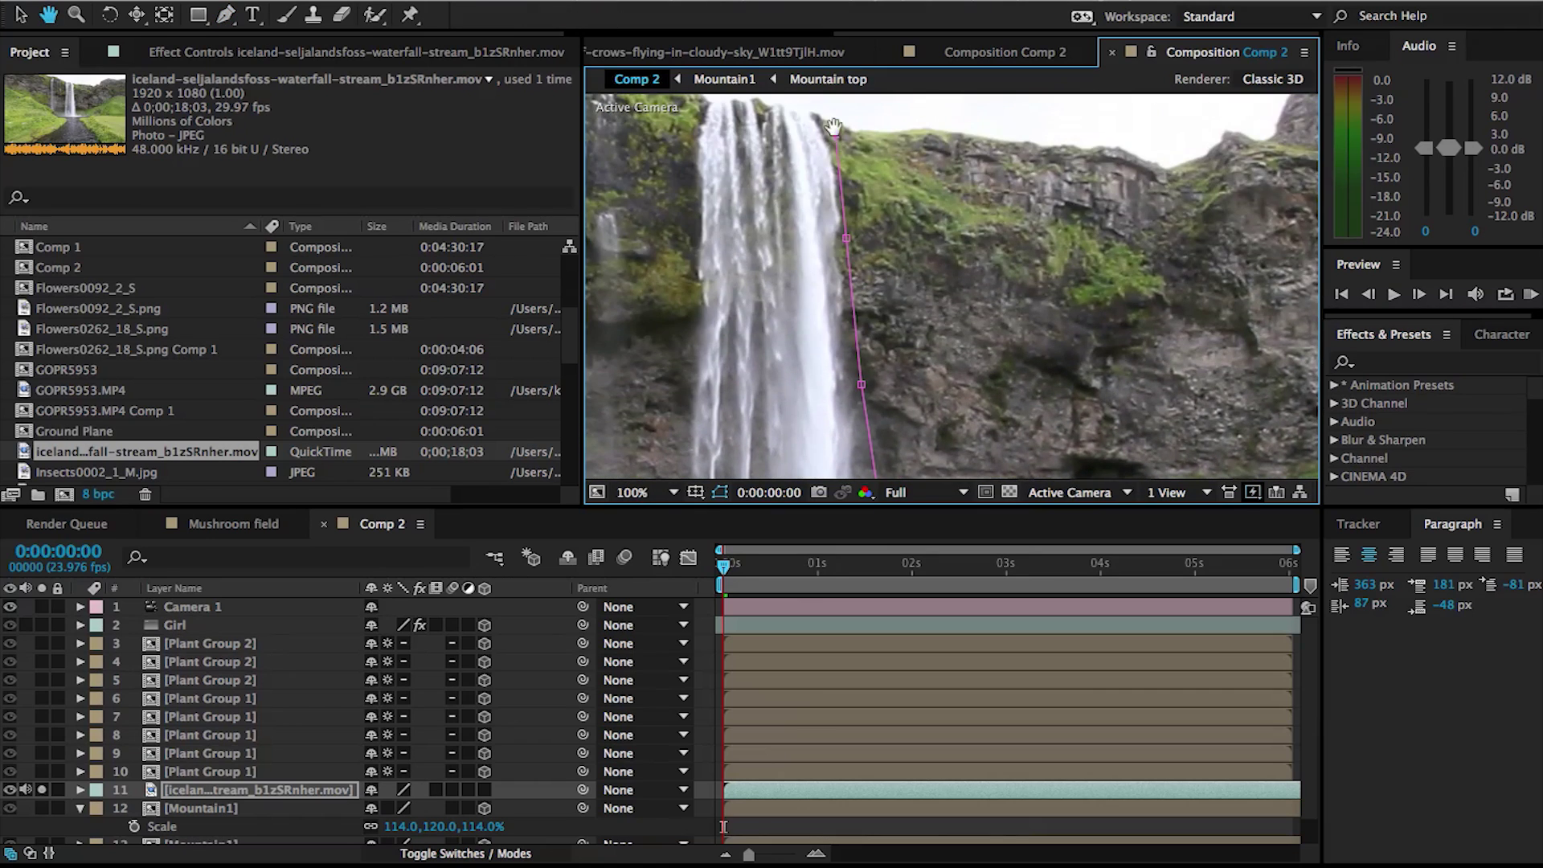
Trace the waterfall mask along the clifftop and close it around both falls.
{"action": "left_click_drag", "start_coordinate": [762, 107], "coordinate": [879, 216]}
{"action": "scroll", "coordinate": [879, 215], "scroll_direction": "up", "scroll_amount": 2}
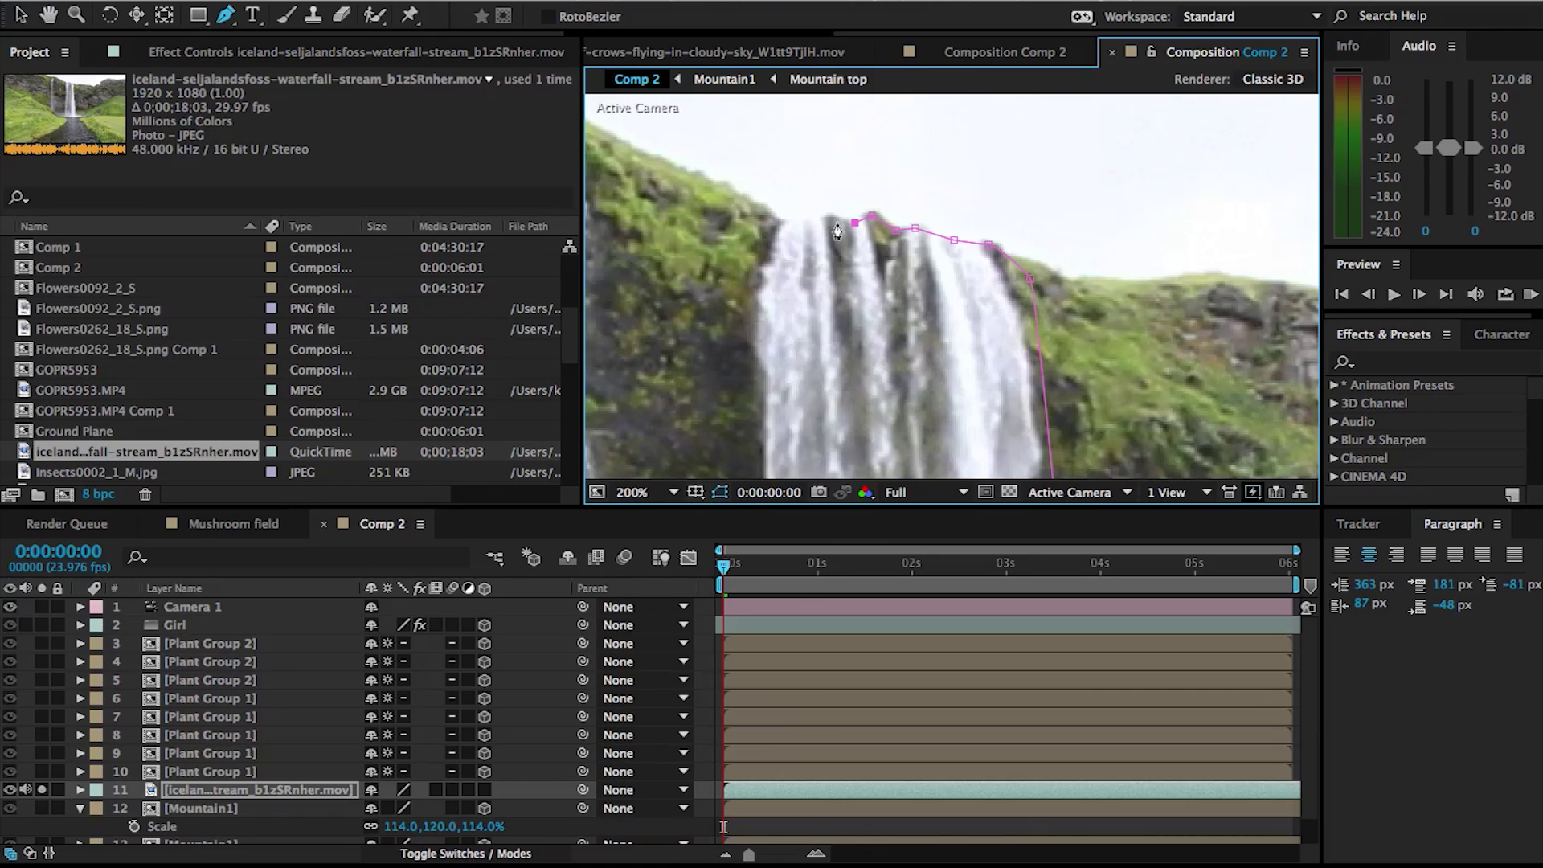
{"action": "key", "text": "space"}
{"action": "left_click_drag", "start_coordinate": [727, 197], "coordinate": [1094, 305]}
{"action": "left_click", "coordinate": [944, 247]}
{"action": "left_click", "coordinate": [663, 129]}
{"action": "scroll", "coordinate": [795, 259], "scroll_direction": "down", "scroll_amount": 2}
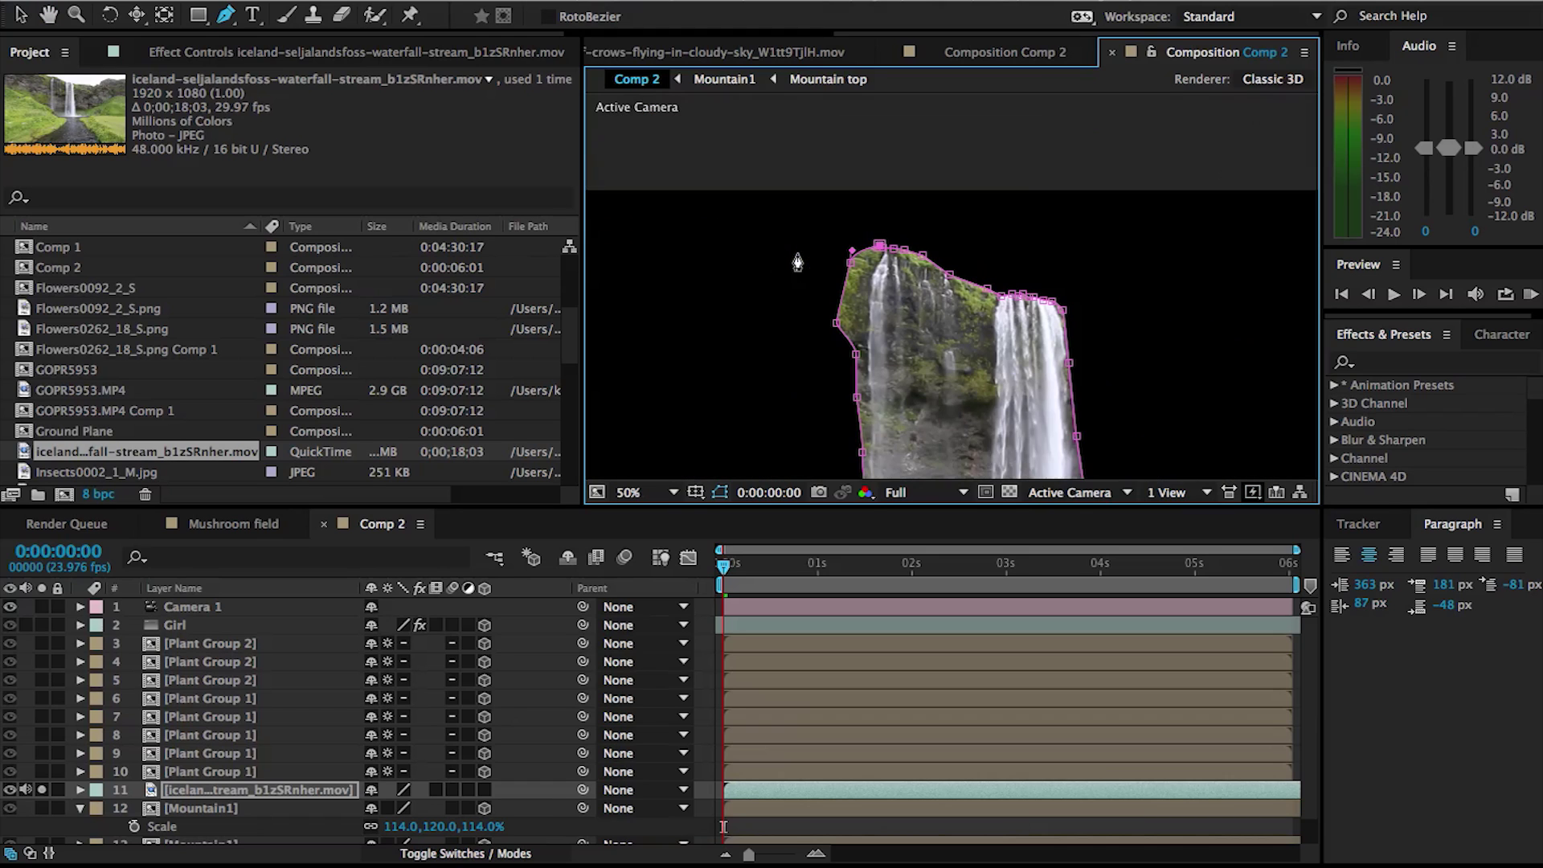
{"action": "left_click_drag", "start_coordinate": [799, 262], "coordinate": [666, 118]}
Unsolo the waterfall layer and copy the upper Mountain1 layer's position onto it.
{"action": "left_click", "coordinate": [43, 791]}
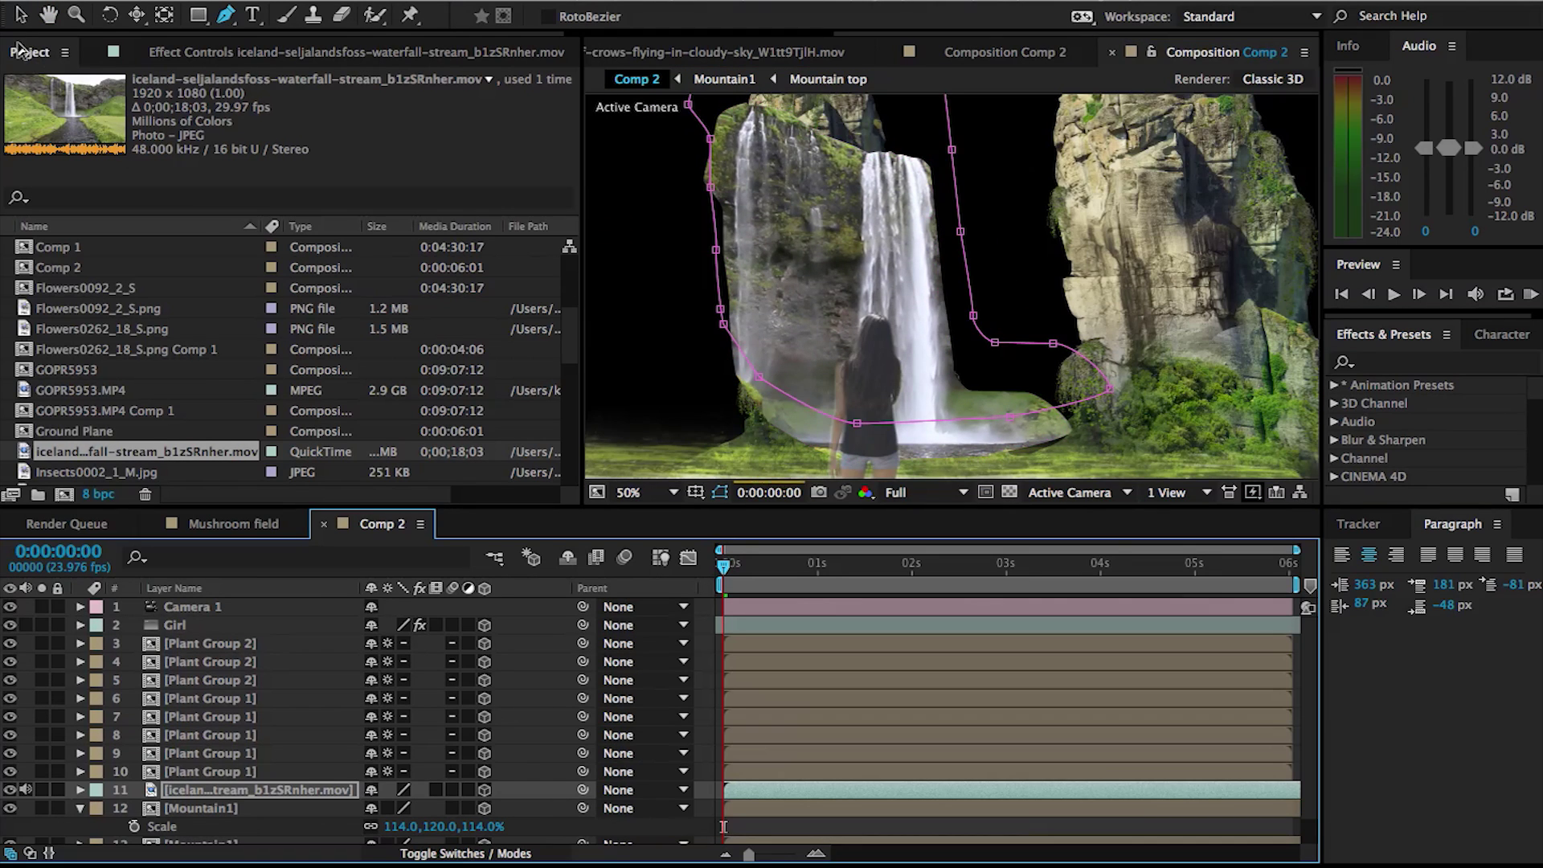
{"action": "left_click", "coordinate": [21, 15]}
{"action": "scroll", "coordinate": [805, 242], "scroll_direction": "down", "scroll_amount": 2}
{"action": "scroll", "coordinate": [201, 767], "scroll_direction": "down", "scroll_amount": 1}
{"action": "left_click", "coordinate": [226, 779]}
{"action": "key", "text": "p"}
{"action": "left_click", "coordinate": [206, 796]}
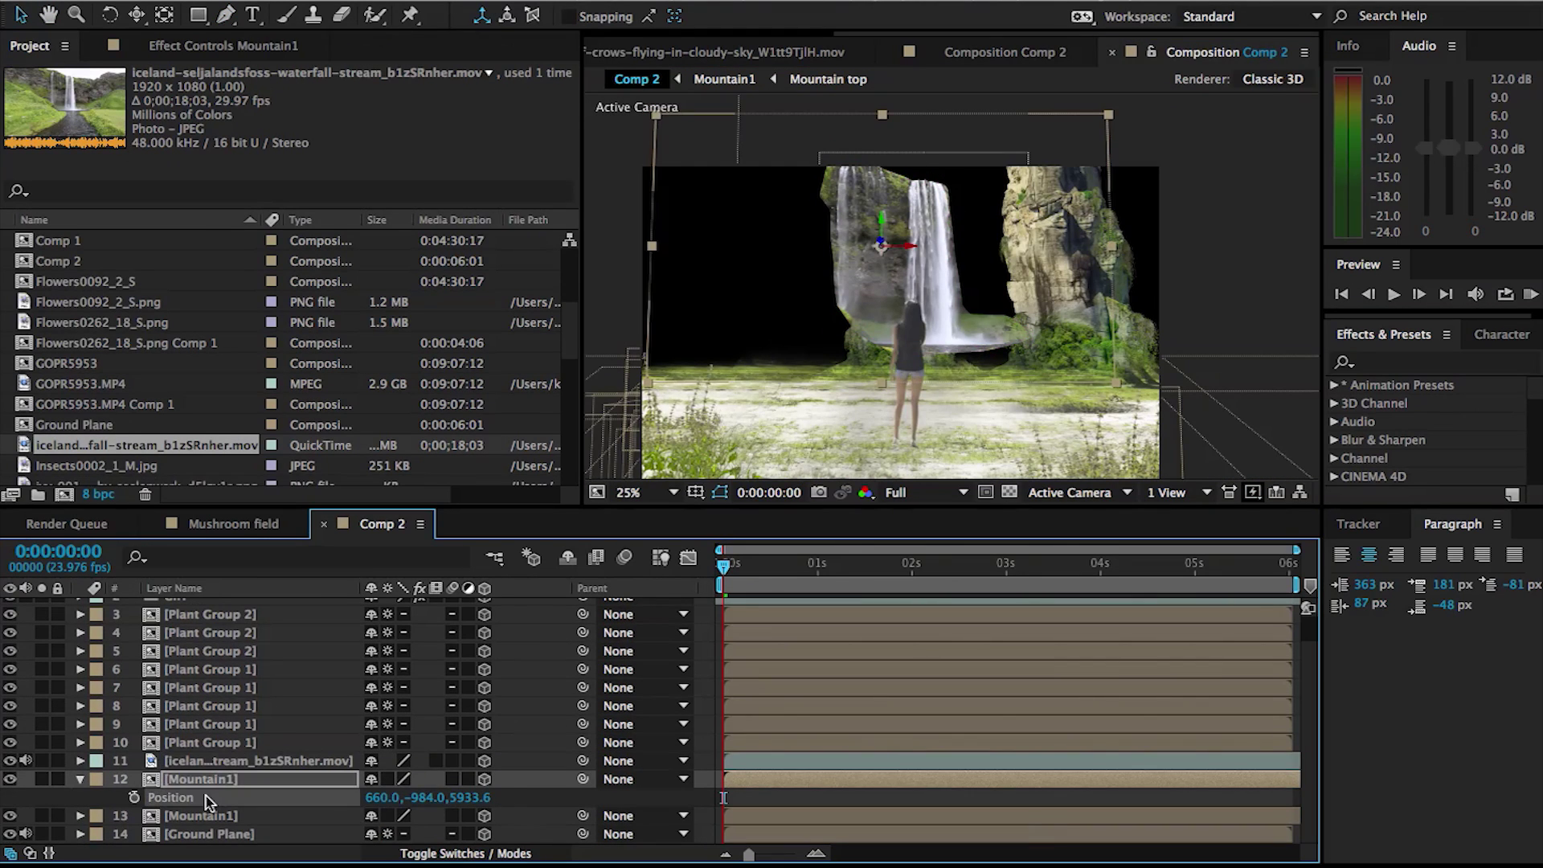
{"action": "left_click", "coordinate": [193, 760]}
{"action": "key", "text": "p"}
Adjust the waterfall layer's scale and move it into place behind the girl, beside the mountain.
{"action": "scroll", "coordinate": [884, 245], "scroll_direction": "up", "scroll_amount": 1}
{"action": "key", "text": "s"}
{"action": "left_click_drag", "start_coordinate": [657, 789], "coordinate": [640, 790]}
{"action": "left_click_drag", "start_coordinate": [837, 182], "coordinate": [784, 677]}
{"action": "left_click_drag", "start_coordinate": [736, 394], "coordinate": [724, 276]}
{"action": "left_click_drag", "start_coordinate": [762, 386], "coordinate": [845, 284]}
Adjust the Mask 1 feather on the Iceland waterfall layer to blend its edges.
{"action": "scroll", "coordinate": [862, 436], "scroll_direction": "up", "scroll_amount": 1}
{"action": "key", "text": "f"}
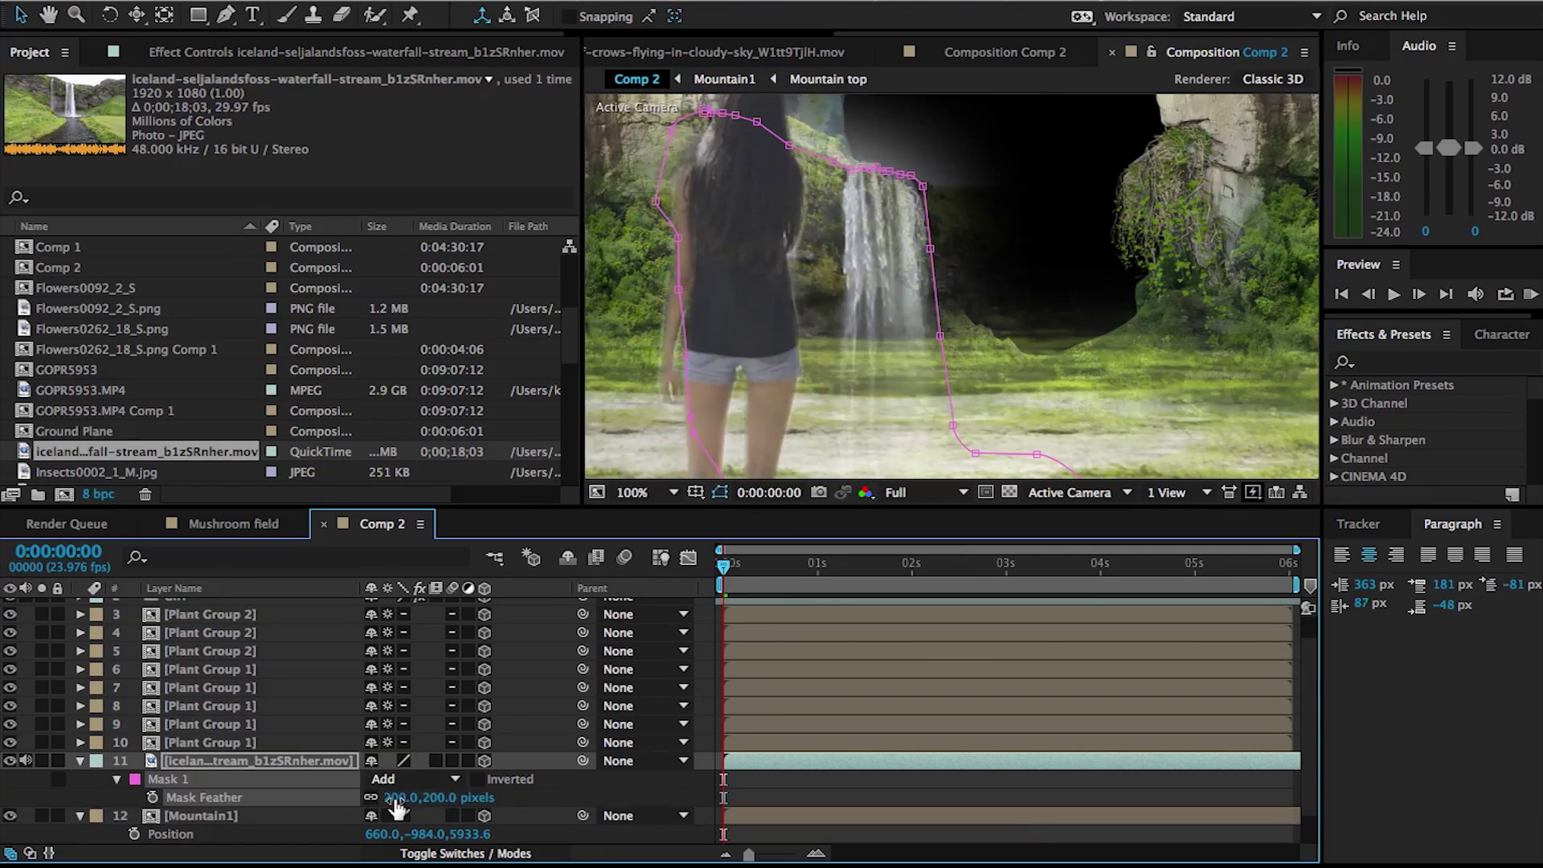
{"action": "left_click_drag", "start_coordinate": [396, 807], "coordinate": [378, 808]}
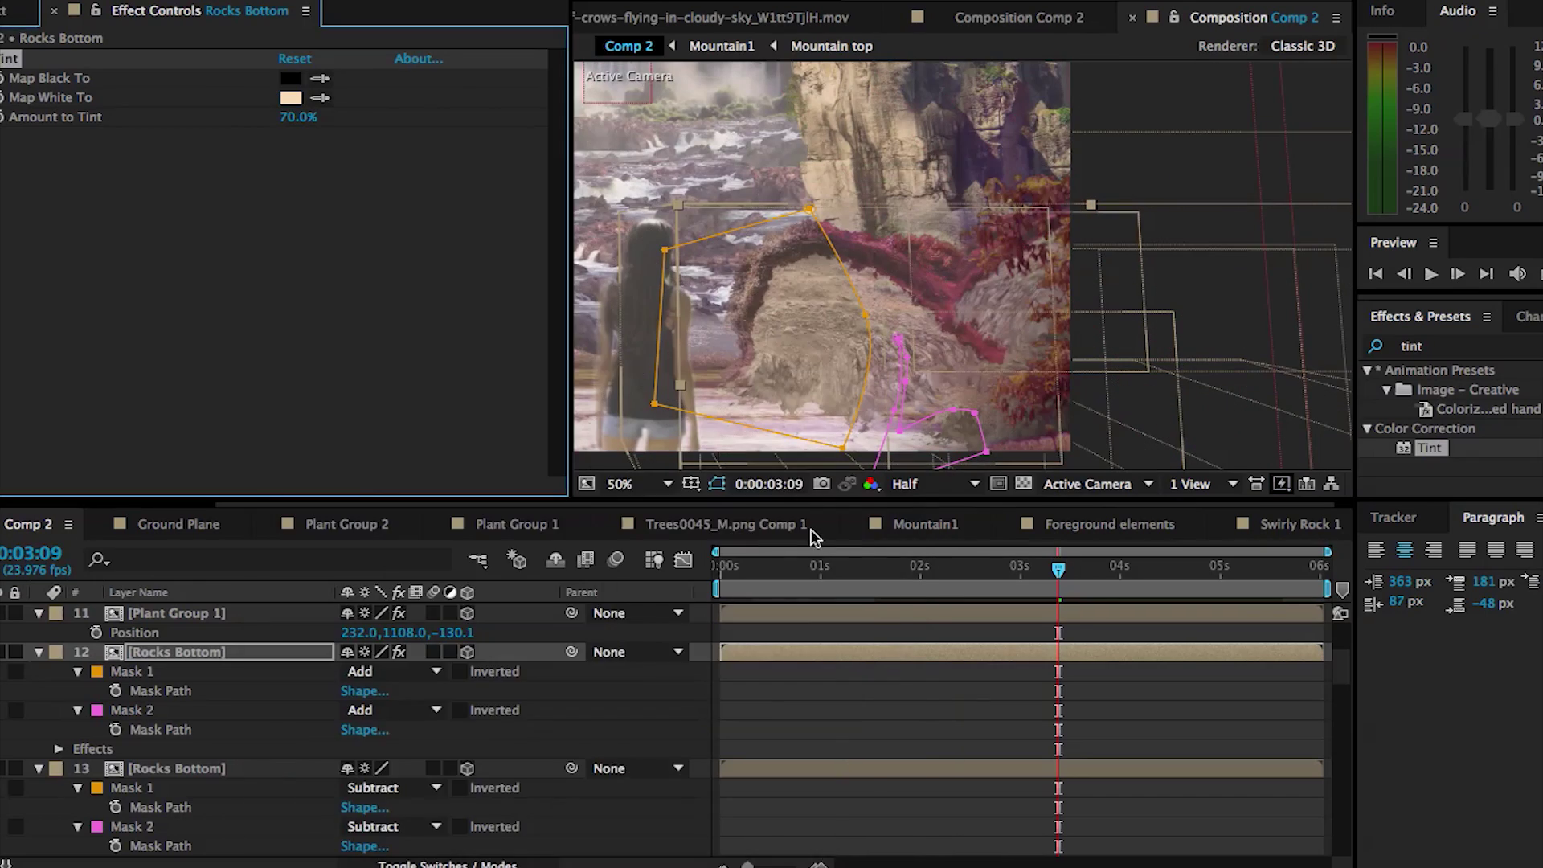
Lighten the Map White To color of the Rocks Bottom tint and set Amount to Tint to 25%.
{"action": "left_click", "coordinate": [290, 97]}
{"action": "key", "text": "Return"}
{"action": "left_click_drag", "start_coordinate": [299, 118], "coordinate": [276, 117]}
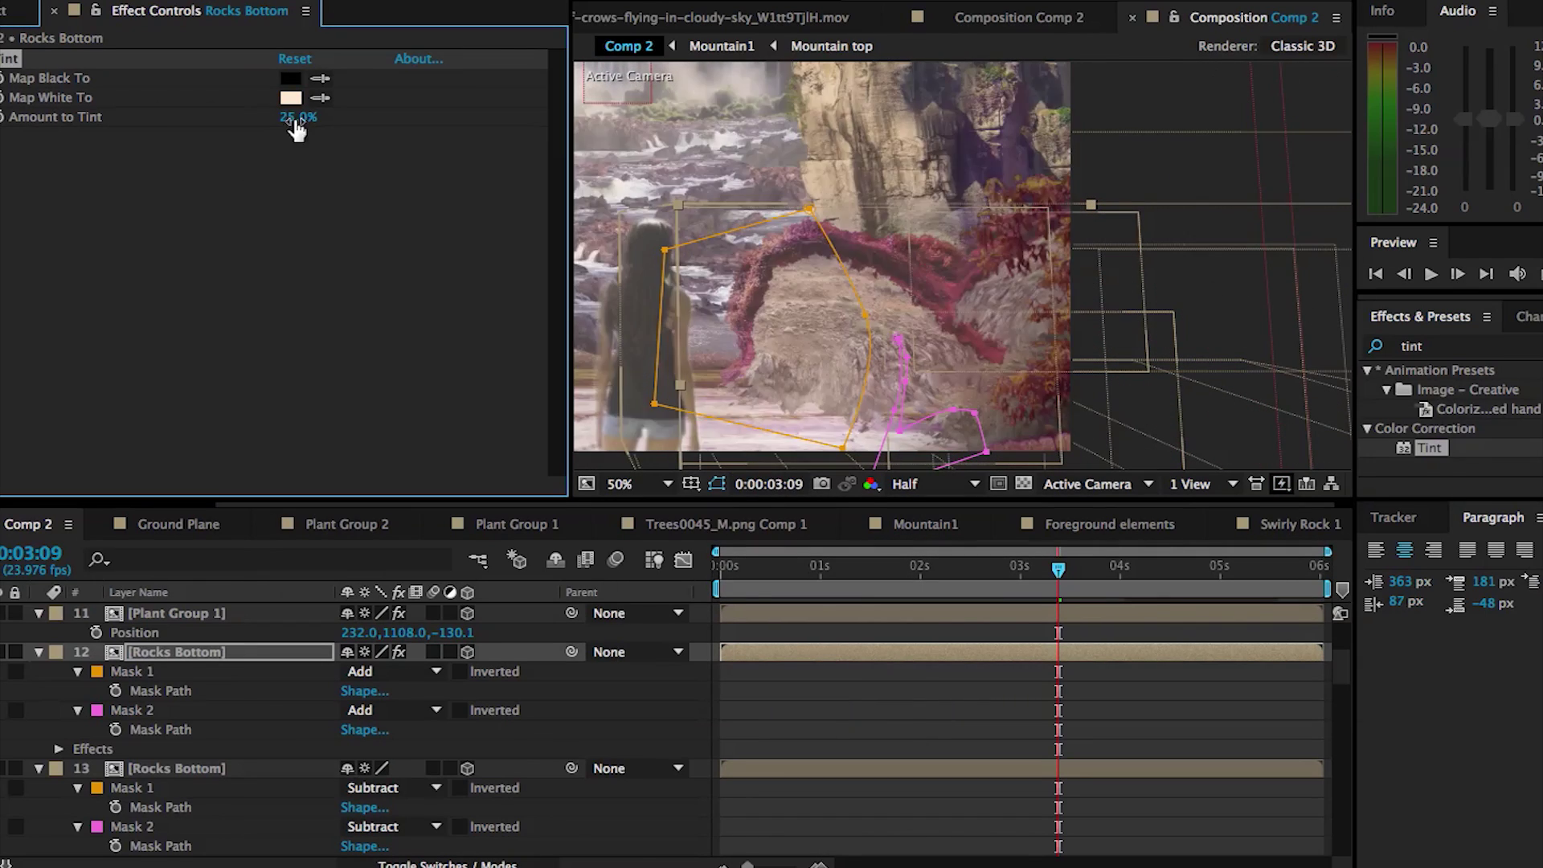
Choose a new Map Black To color for the Rocks Bottom tint.
{"action": "left_click", "coordinate": [815, 184]}
{"action": "left_click", "coordinate": [290, 79]}
{"action": "left_click", "coordinate": [379, 713]}
{"action": "left_click", "coordinate": [805, 530]}
Set Mask 2 of the upper LandscapesGreen0050_M.jpg layer to Intersect and increase its feather.
{"action": "key", "text": "f"}
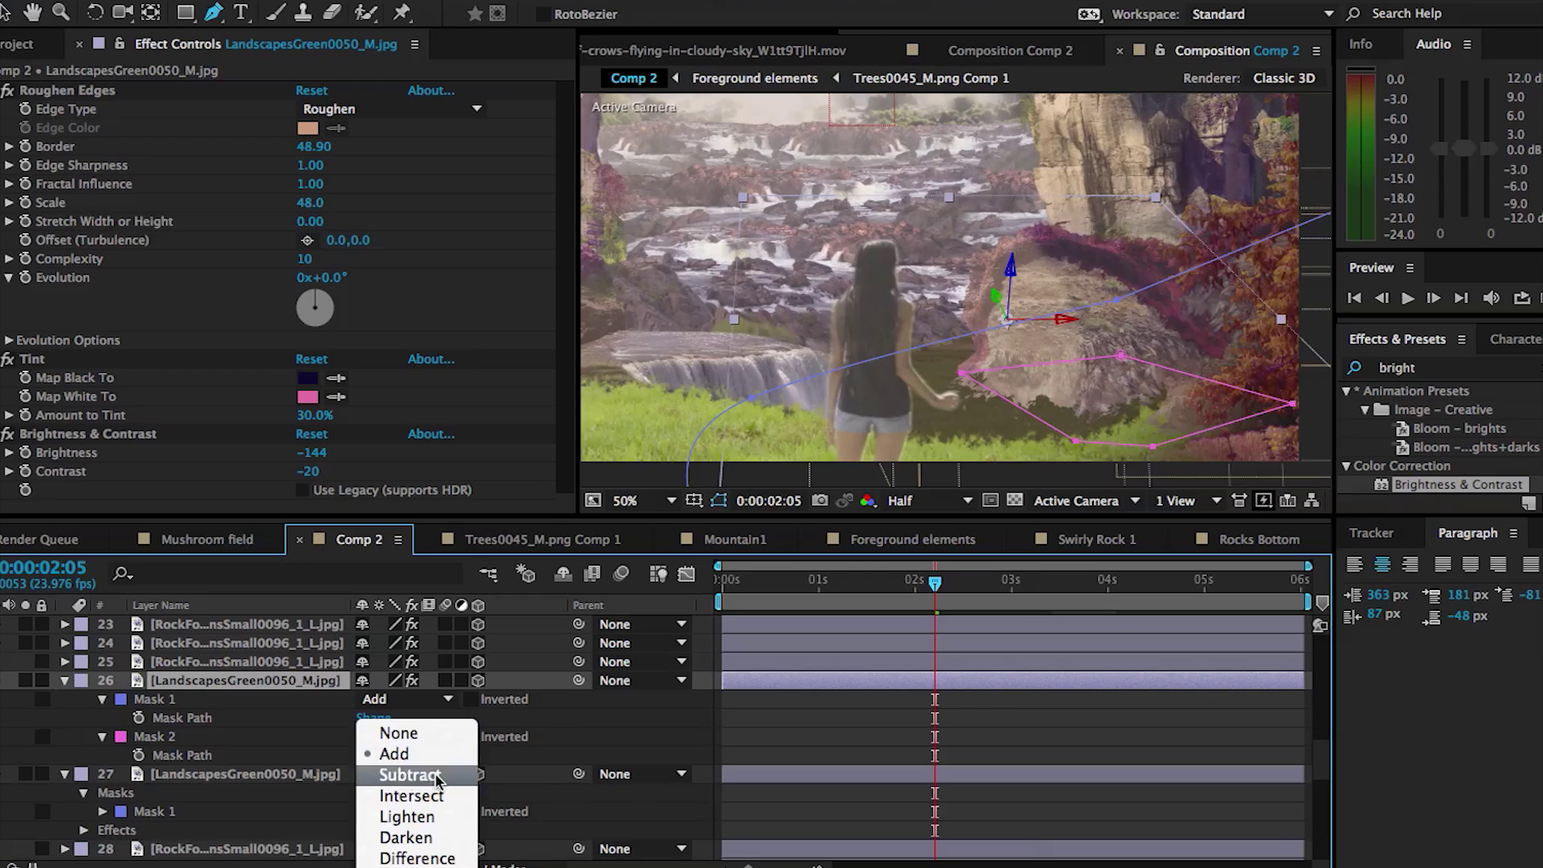
{"action": "left_click", "coordinate": [394, 795]}
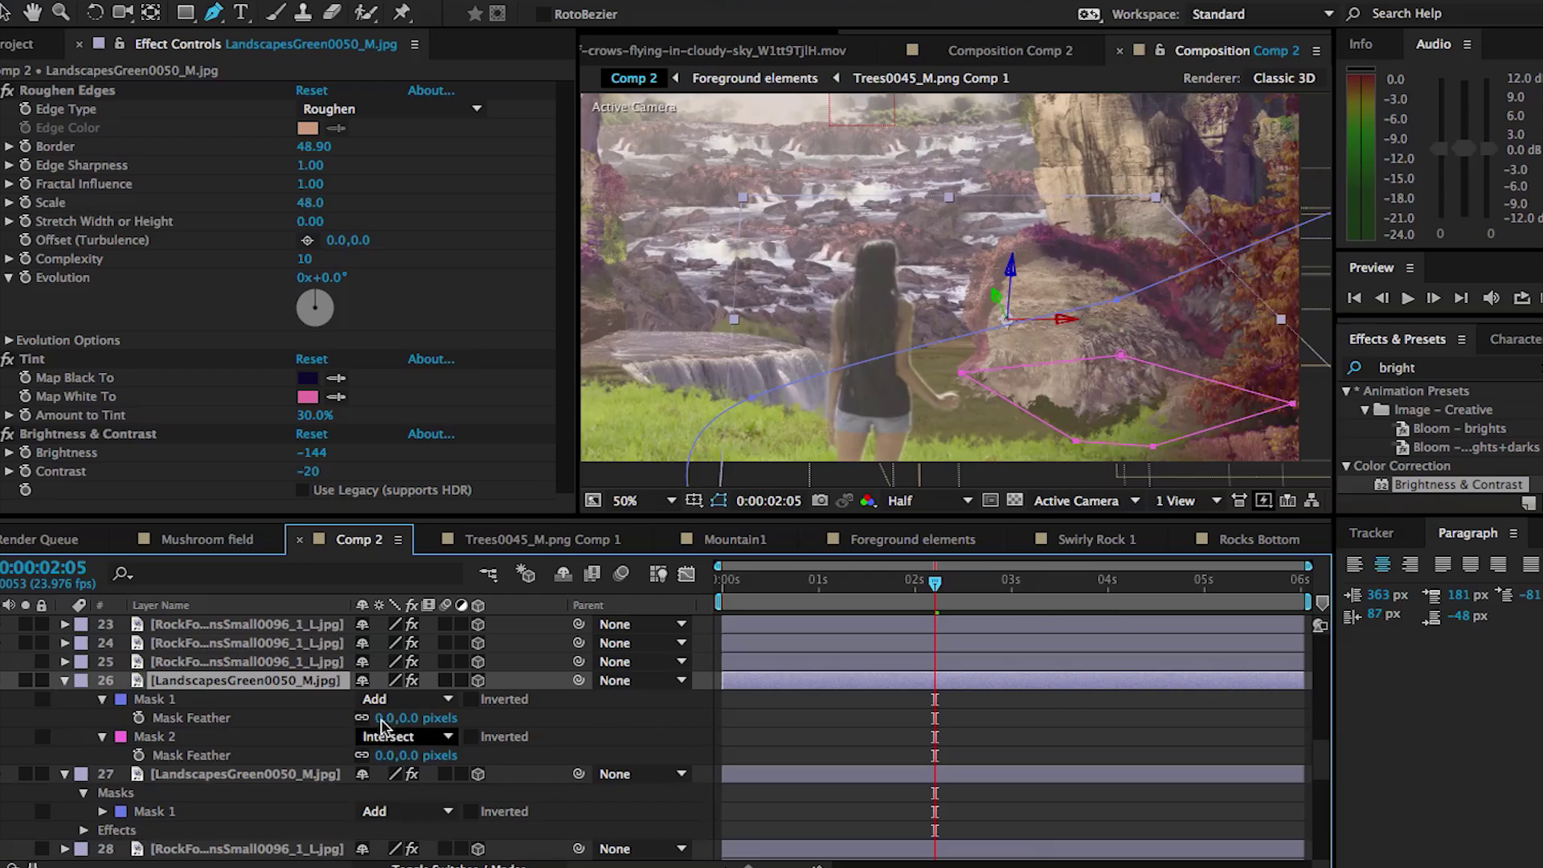
{"action": "left_click_drag", "start_coordinate": [402, 756], "coordinate": [441, 756]}
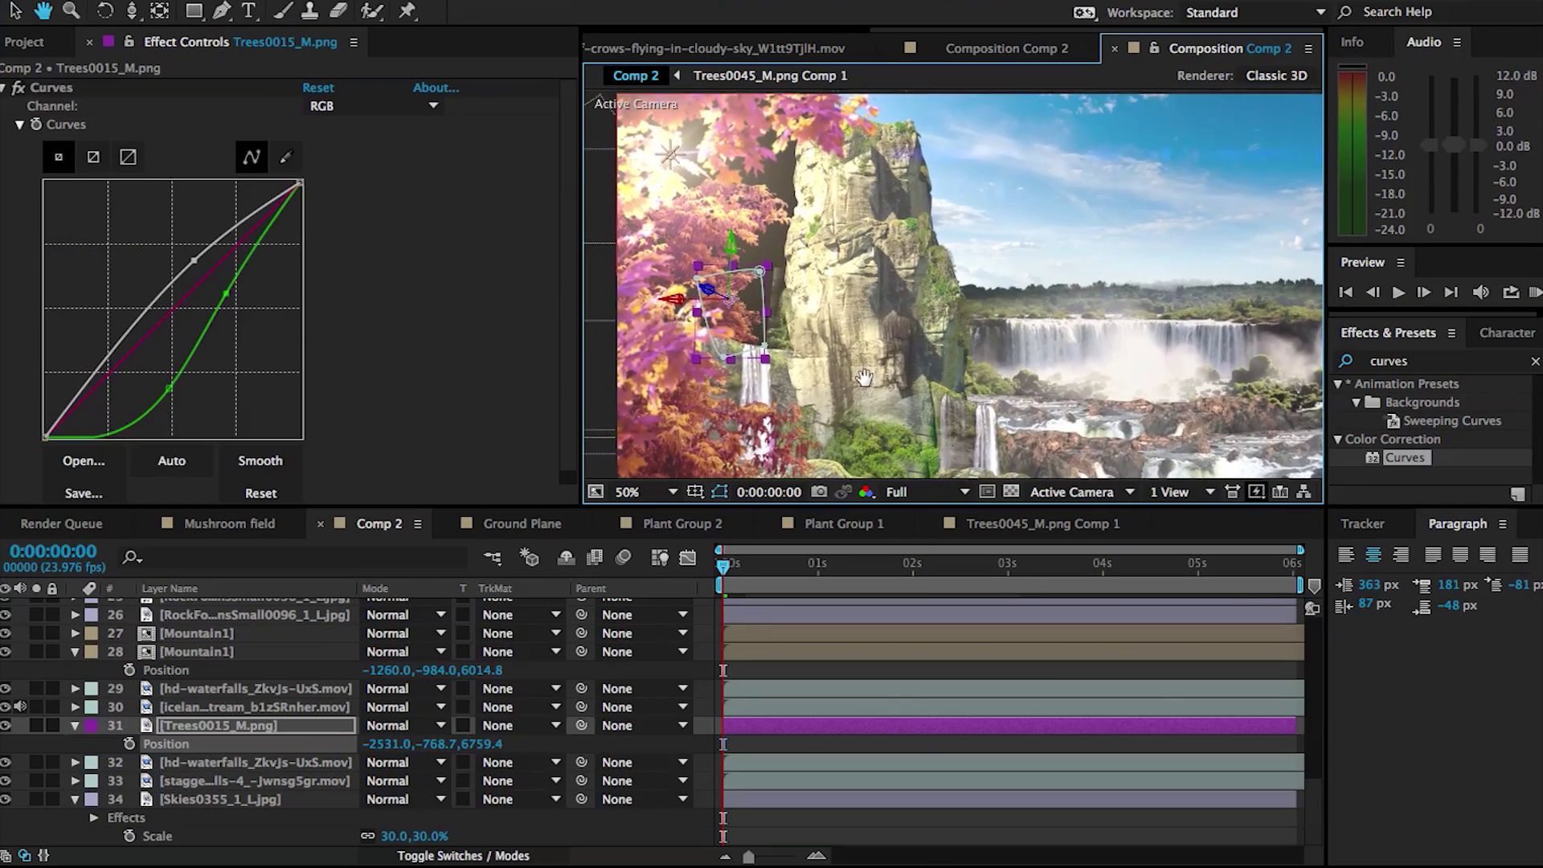
Move the SUN light closer to the left mountain's peak and deselect it.
{"action": "left_click", "coordinate": [763, 164]}
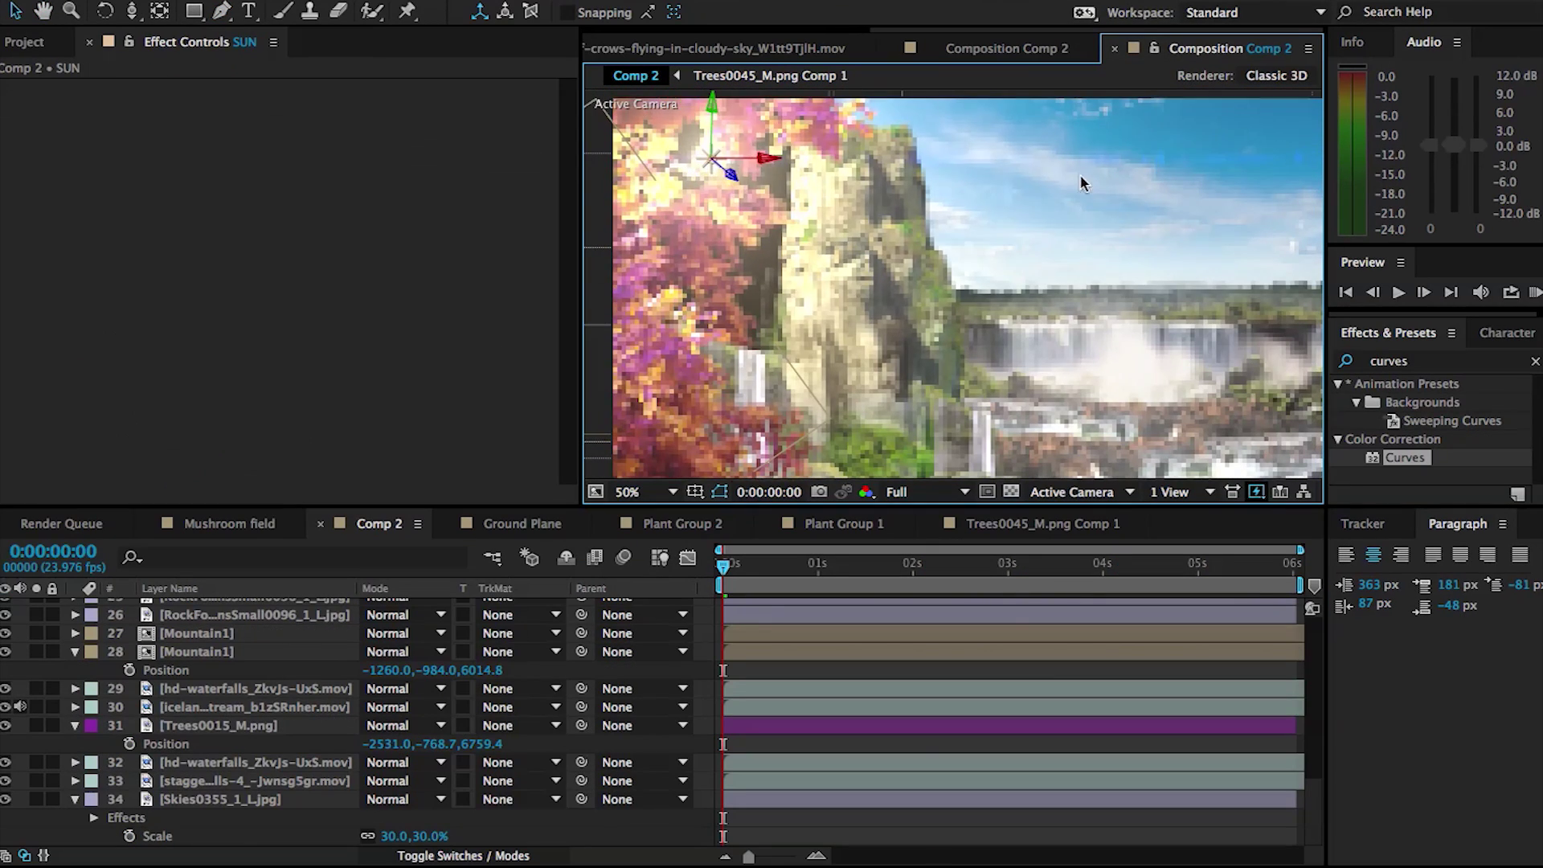
{"action": "left_click_drag", "start_coordinate": [771, 117], "coordinate": [773, 136]}
{"action": "left_click", "coordinate": [699, 673]}
{"action": "key", "text": "comma"}
{"action": "key", "text": "comma"}
{"action": "scroll", "coordinate": [892, 277], "scroll_direction": "up", "scroll_amount": 2}
{"action": "scroll", "coordinate": [893, 278], "scroll_direction": "down", "scroll_amount": 2}
{"action": "scroll", "coordinate": [893, 277], "scroll_direction": "up", "scroll_amount": 2}
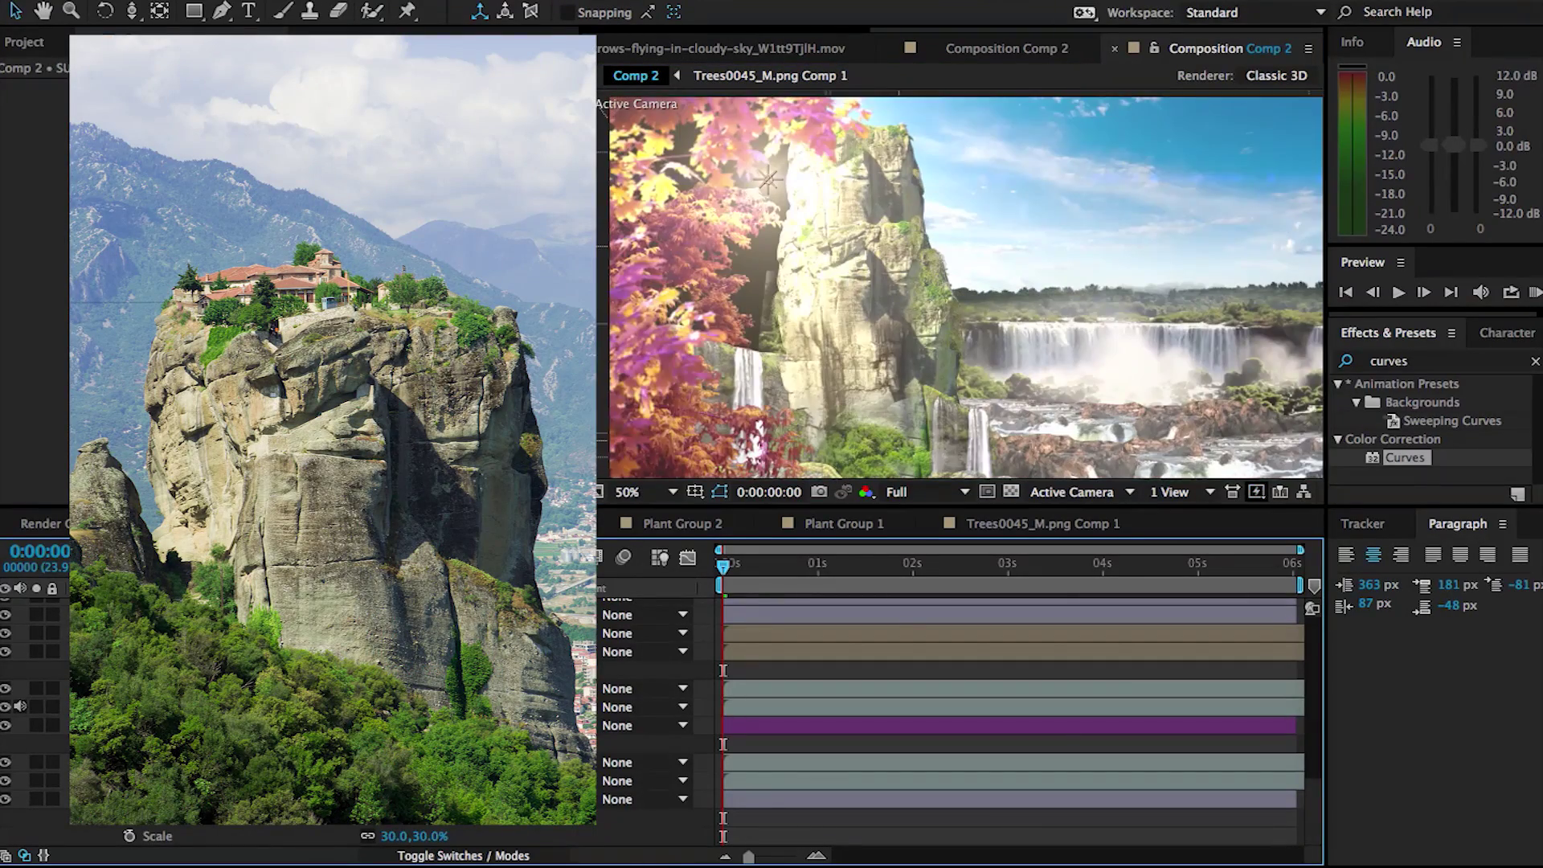
Select the Optical Flare layer and adjust its Optical Flares effect settings.
{"action": "scroll", "coordinate": [659, 715], "scroll_direction": "up", "scroll_amount": 10}
{"action": "left_click", "coordinate": [241, 608]}
{"action": "scroll", "coordinate": [861, 324], "scroll_direction": "down", "scroll_amount": 2}
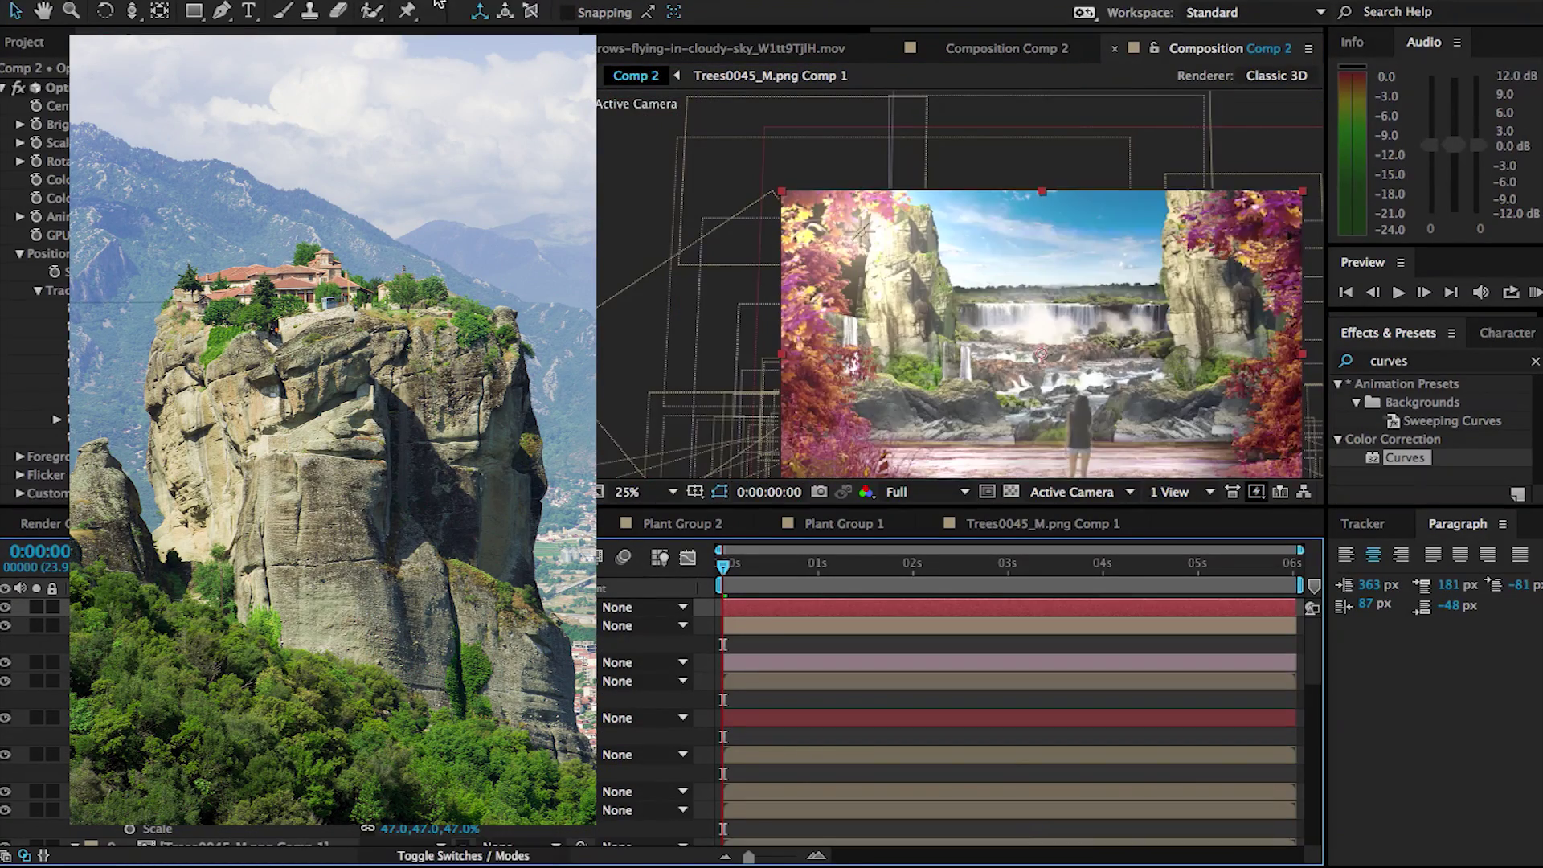
{"action": "scroll", "coordinate": [321, 362], "scroll_direction": "down", "scroll_amount": 5}
{"action": "left_click", "coordinate": [393, 494]}
{"action": "left_click", "coordinate": [394, 513]}
{"action": "left_click", "coordinate": [701, 659]}
Shift the chosen scene element left in the composition, adjust its scale, and raise it slightly.
{"action": "scroll", "coordinate": [868, 321], "scroll_direction": "up", "scroll_amount": 2}
{"action": "scroll", "coordinate": [868, 321], "scroll_direction": "down", "scroll_amount": 2}
{"action": "left_click_drag", "start_coordinate": [961, 369], "coordinate": [882, 311]}
{"action": "scroll", "coordinate": [883, 312], "scroll_direction": "up", "scroll_amount": 2}
{"action": "left_click", "coordinate": [723, 265]}
{"action": "left_click_drag", "start_coordinate": [707, 259], "coordinate": [490, 269]}
{"action": "key", "text": "s"}
{"action": "left_click_drag", "start_coordinate": [468, 744], "coordinate": [476, 744]}
{"action": "left_click_drag", "start_coordinate": [720, 202], "coordinate": [721, 186]}
Create a shadow-casting Point light named SUN with intensity 100.
{"action": "left_click", "coordinate": [700, 671]}
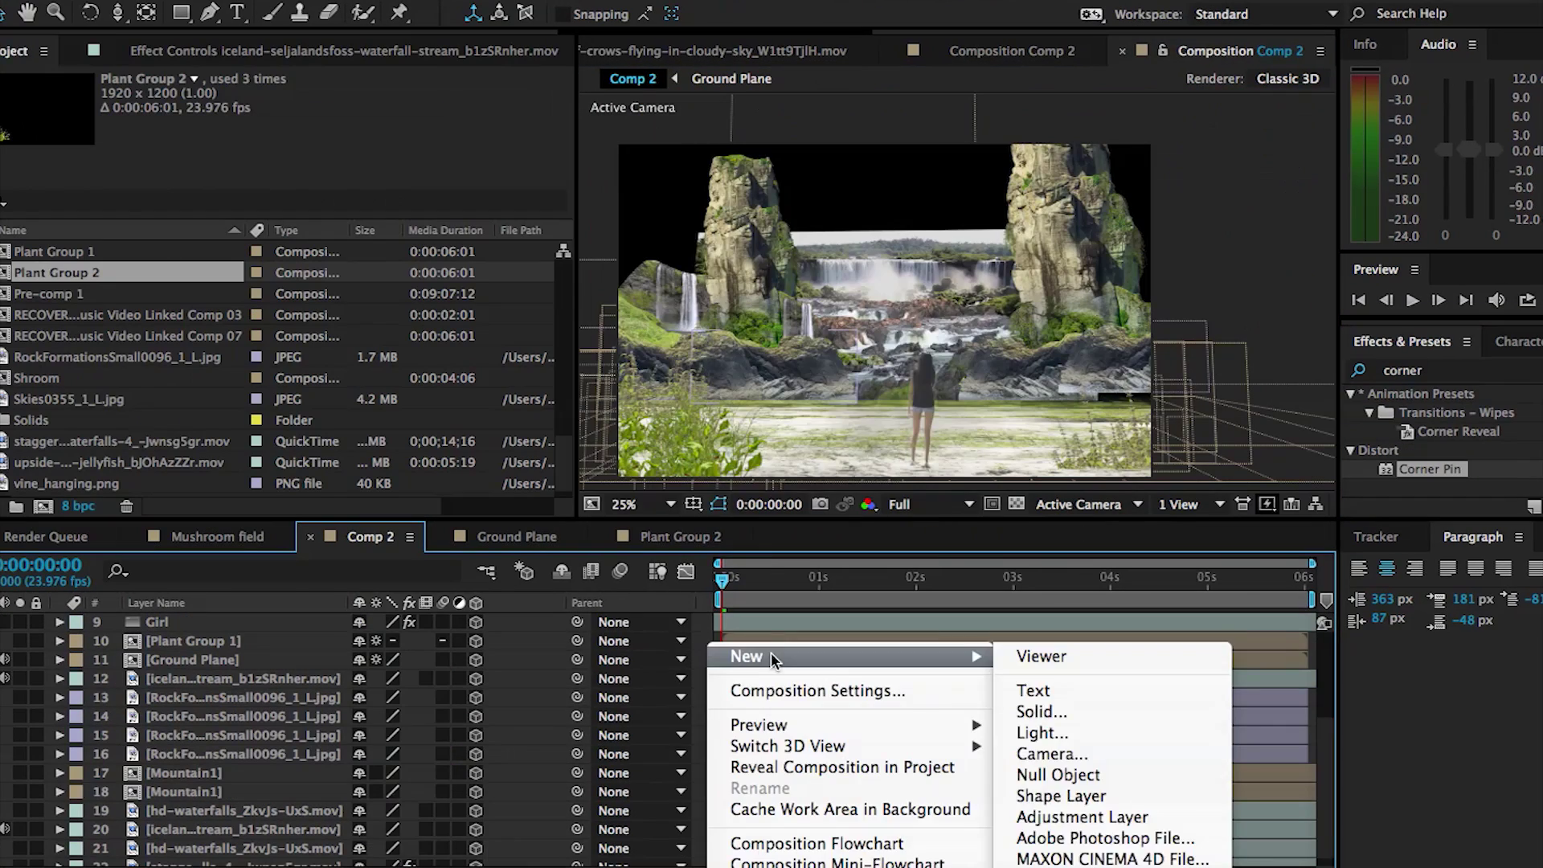
{"action": "left_click", "coordinate": [1039, 731]}
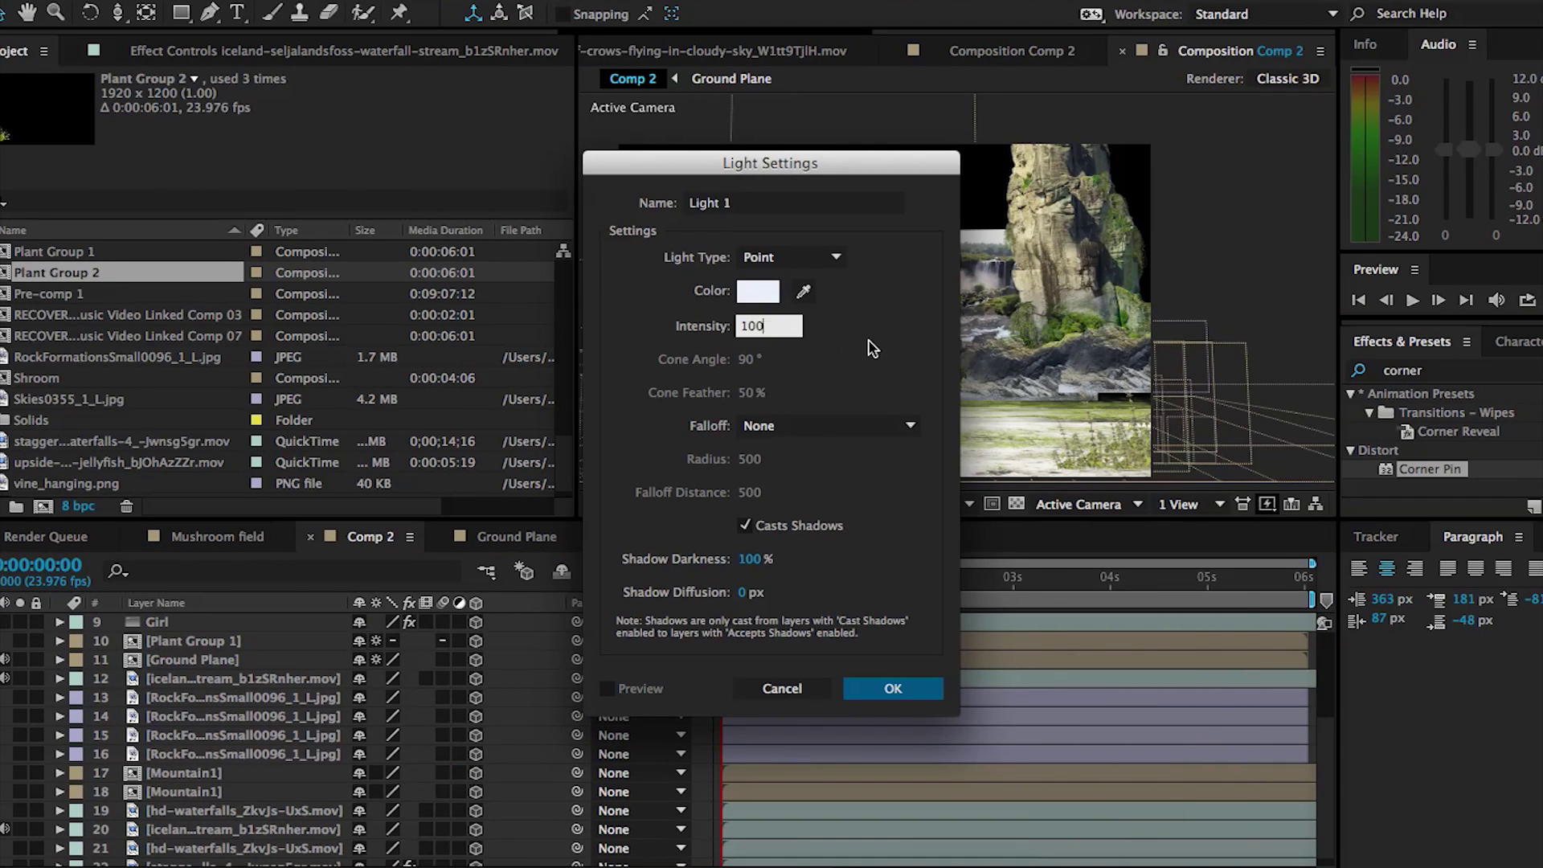
{"action": "type", "text": "SUN"}
{"action": "key", "text": "Return"}
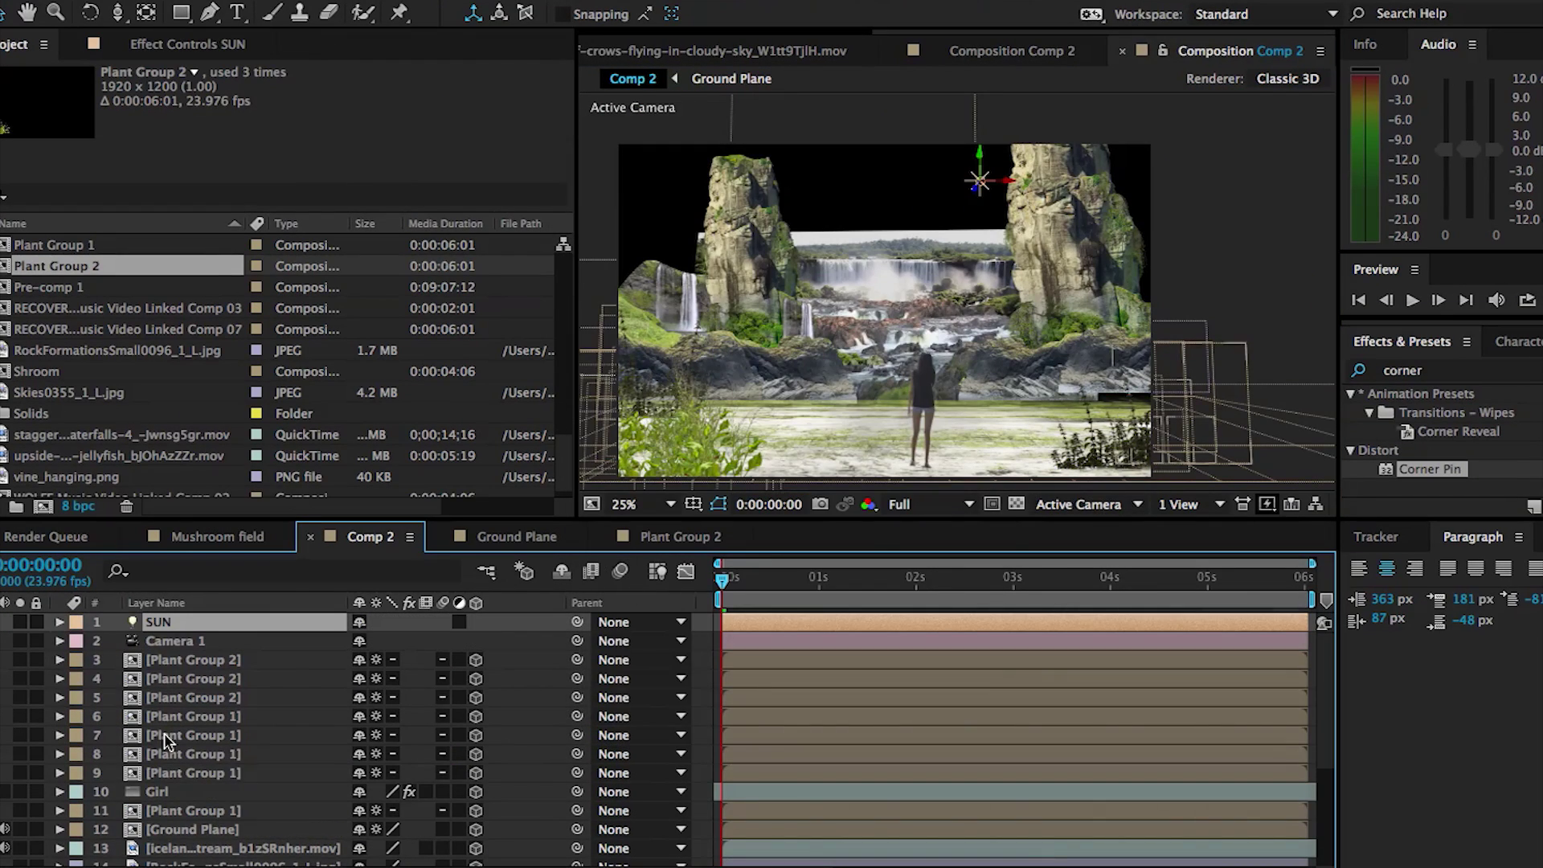
Turn off Accepts Lights for the layers inside the Plant Group 1 precomp and return to Comp 2.
{"action": "double_click", "coordinate": [168, 773]}
{"action": "left_click", "coordinate": [241, 626]}
{"action": "left_click", "coordinate": [241, 677], "text": "shift"}
{"action": "key", "text": "a"}
{"action": "key", "text": "a"}
{"action": "left_click", "coordinate": [369, 716]}
{"action": "key", "text": "u"}
{"action": "left_click", "coordinate": [385, 748]}
{"action": "left_click", "coordinate": [370, 537]}
Copy the distant background layer's position, 920, 508, 10400, onto the SUN light.
{"action": "scroll", "coordinate": [224, 758], "scroll_direction": "down", "scroll_amount": 10}
{"action": "left_click", "coordinate": [207, 854]}
{"action": "key", "text": "p"}
{"action": "scroll", "coordinate": [207, 845], "scroll_direction": "up", "scroll_amount": 10}
{"action": "left_click", "coordinate": [170, 622]}
{"action": "key", "text": "p"}
{"action": "key", "text": "super+v"}
Adjust the Girl layer's light response in its material options and collapse its properties.
{"action": "left_click", "coordinate": [157, 811]}
{"action": "key", "text": "a"}
{"action": "key", "text": "a"}
{"action": "scroll", "coordinate": [193, 804], "scroll_direction": "down", "scroll_amount": 5}
{"action": "left_click_drag", "start_coordinate": [366, 753], "coordinate": [442, 752]}
{"action": "key", "text": "u"}
Raise the SUN light above the waterfalls to about 920, -2252, 8640.
{"action": "scroll", "coordinate": [193, 723], "scroll_direction": "up", "scroll_amount": 5}
{"action": "left_click", "coordinate": [159, 622]}
{"action": "left_click_drag", "start_coordinate": [886, 334], "coordinate": [800, 327]}
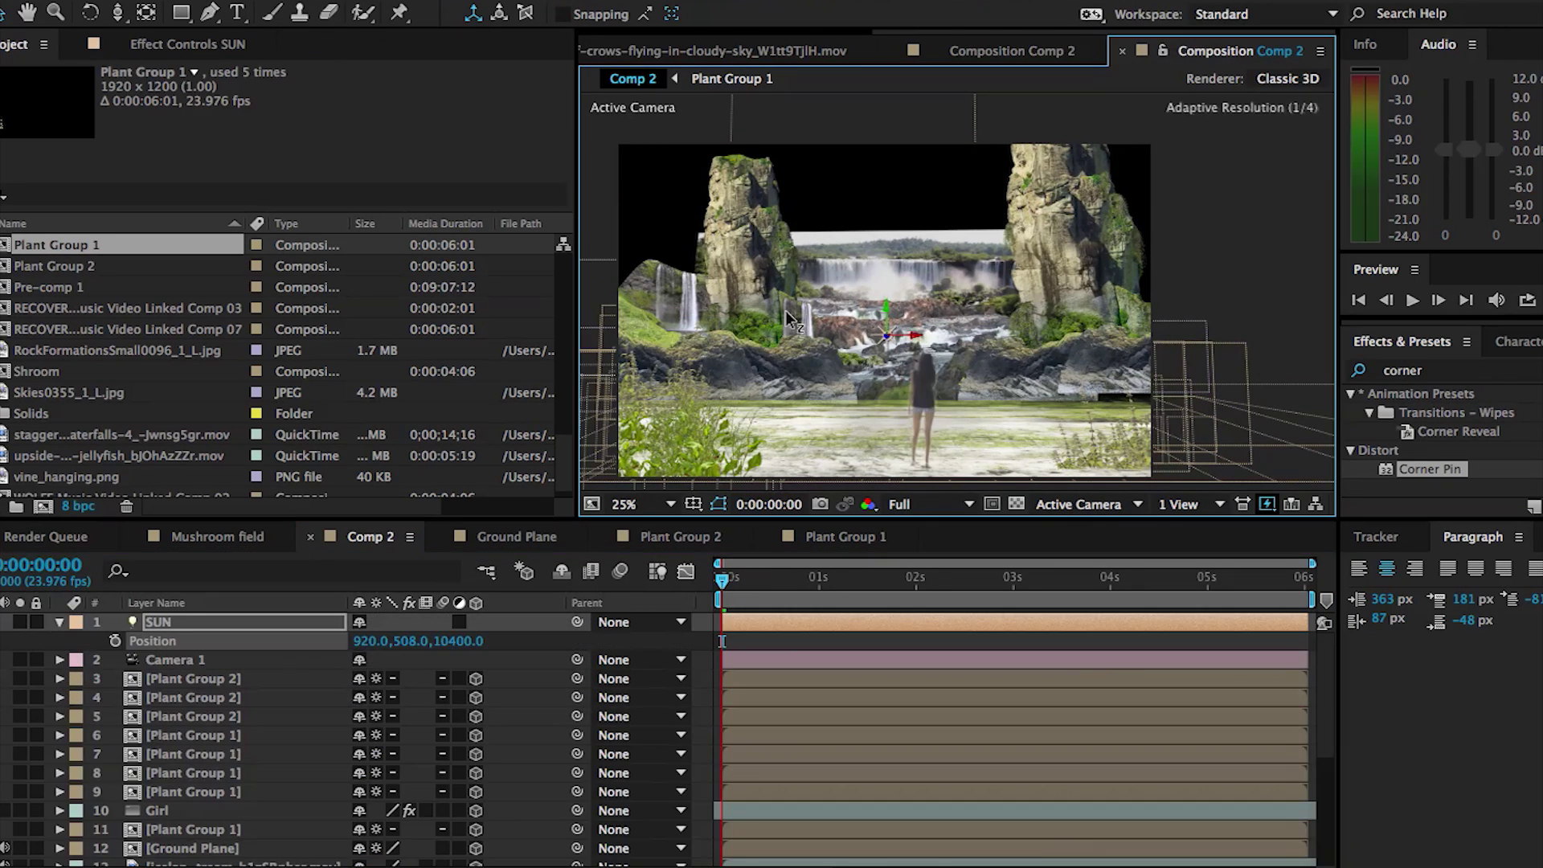
Use the Top view to place the SUN light at the scene's far left, at about -6025.6, -4113.6, 13008.
{"action": "left_click", "coordinate": [1104, 504]}
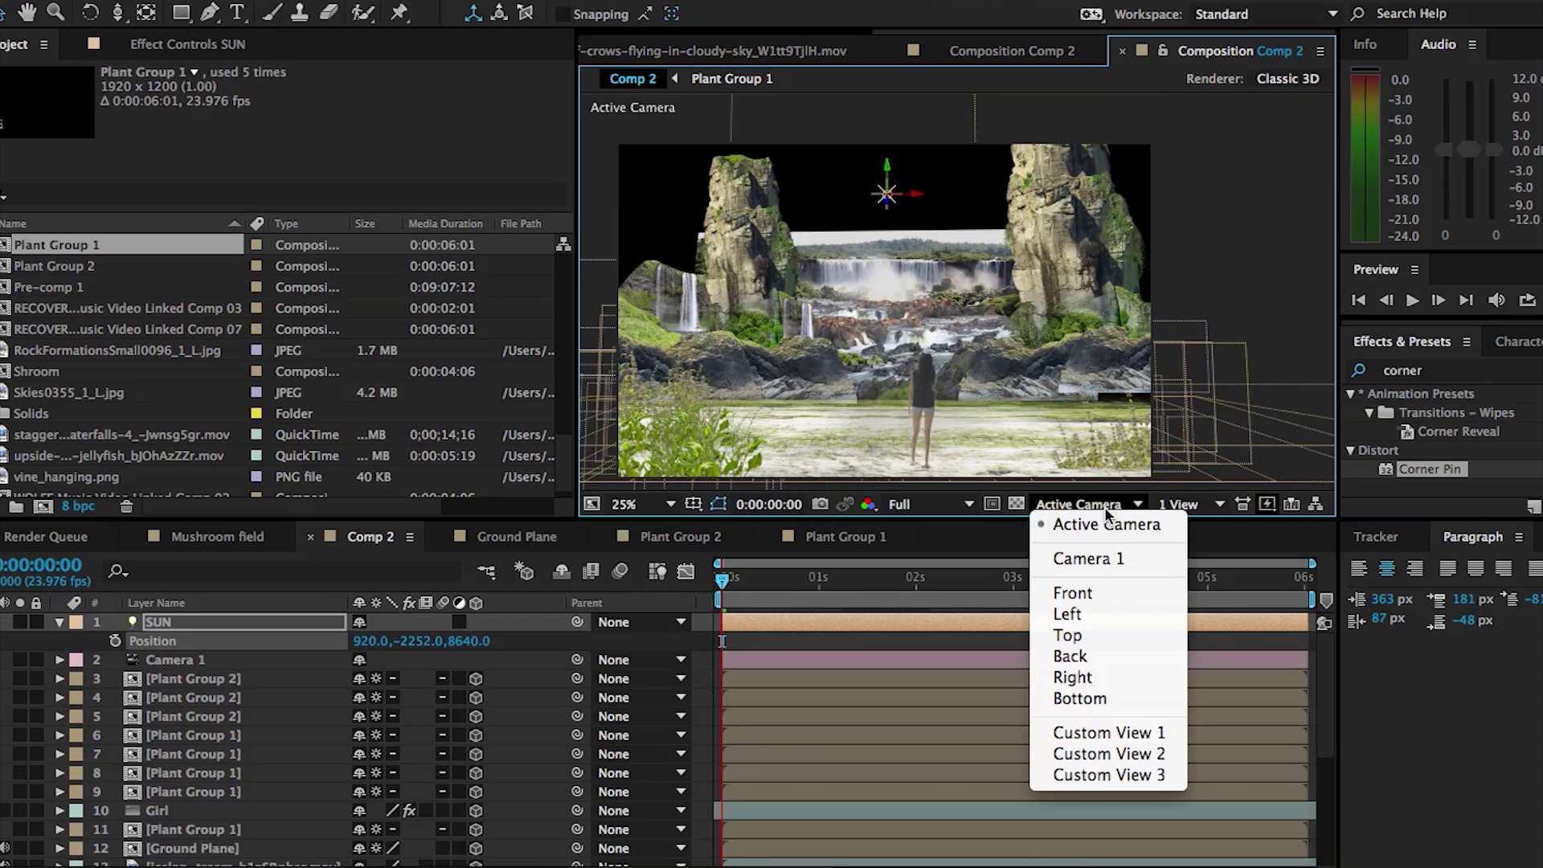
{"action": "left_click", "coordinate": [1099, 641]}
{"action": "scroll", "coordinate": [769, 279], "scroll_direction": "down", "scroll_amount": 4}
{"action": "key", "text": "space"}
{"action": "left_click_drag", "start_coordinate": [896, 167], "coordinate": [891, 251]}
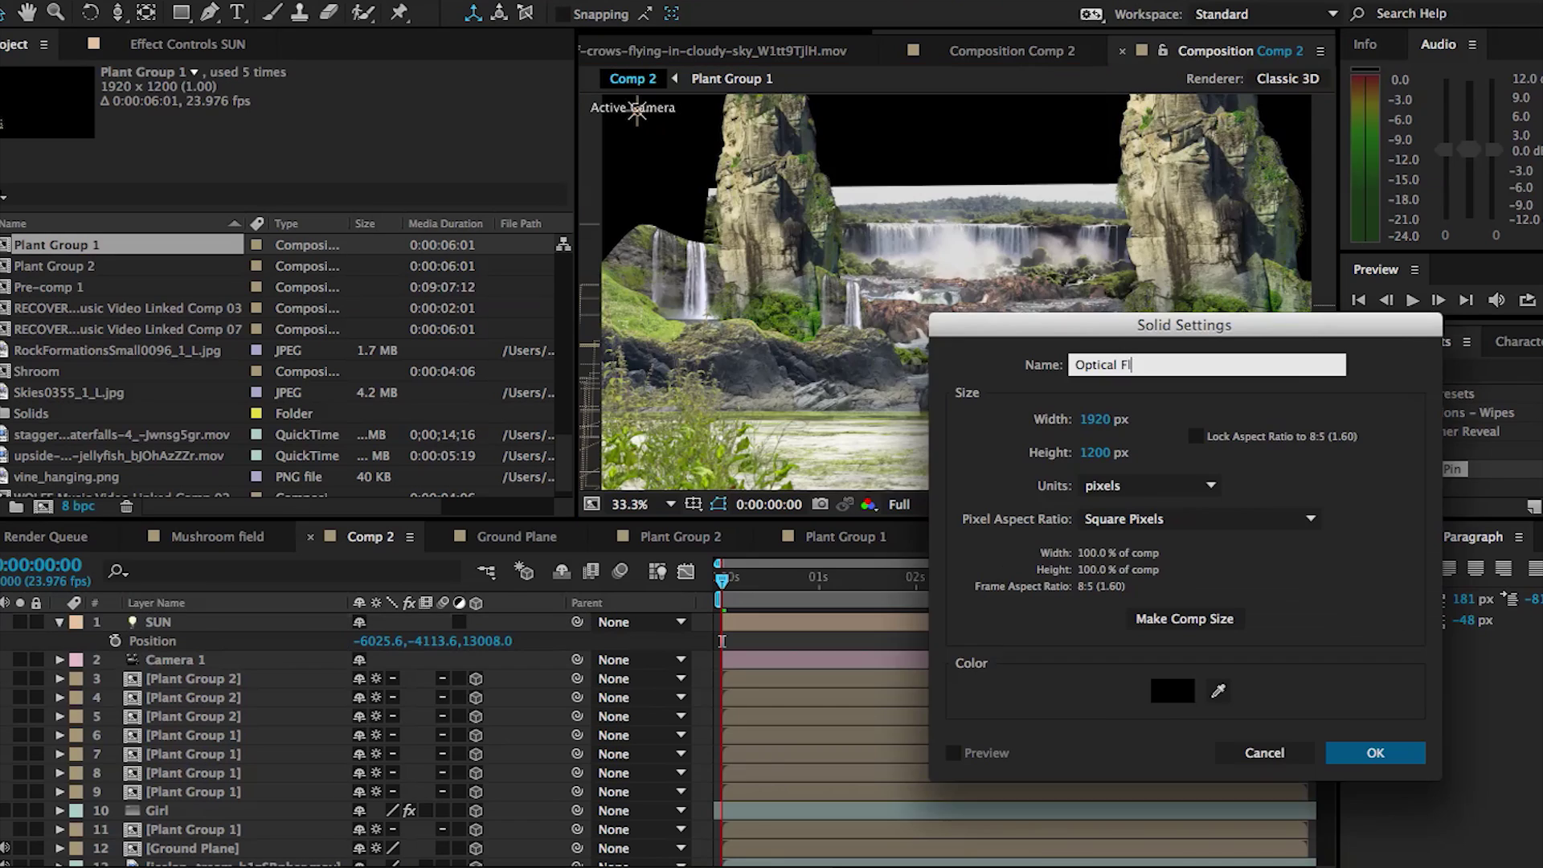
Create a black 1920 × 1200 px solid named Optical Flare and apply Video Copilot's Optical Flares effect to it.
{"action": "key", "text": "Return"}
{"action": "left_click", "coordinate": [440, 0]}
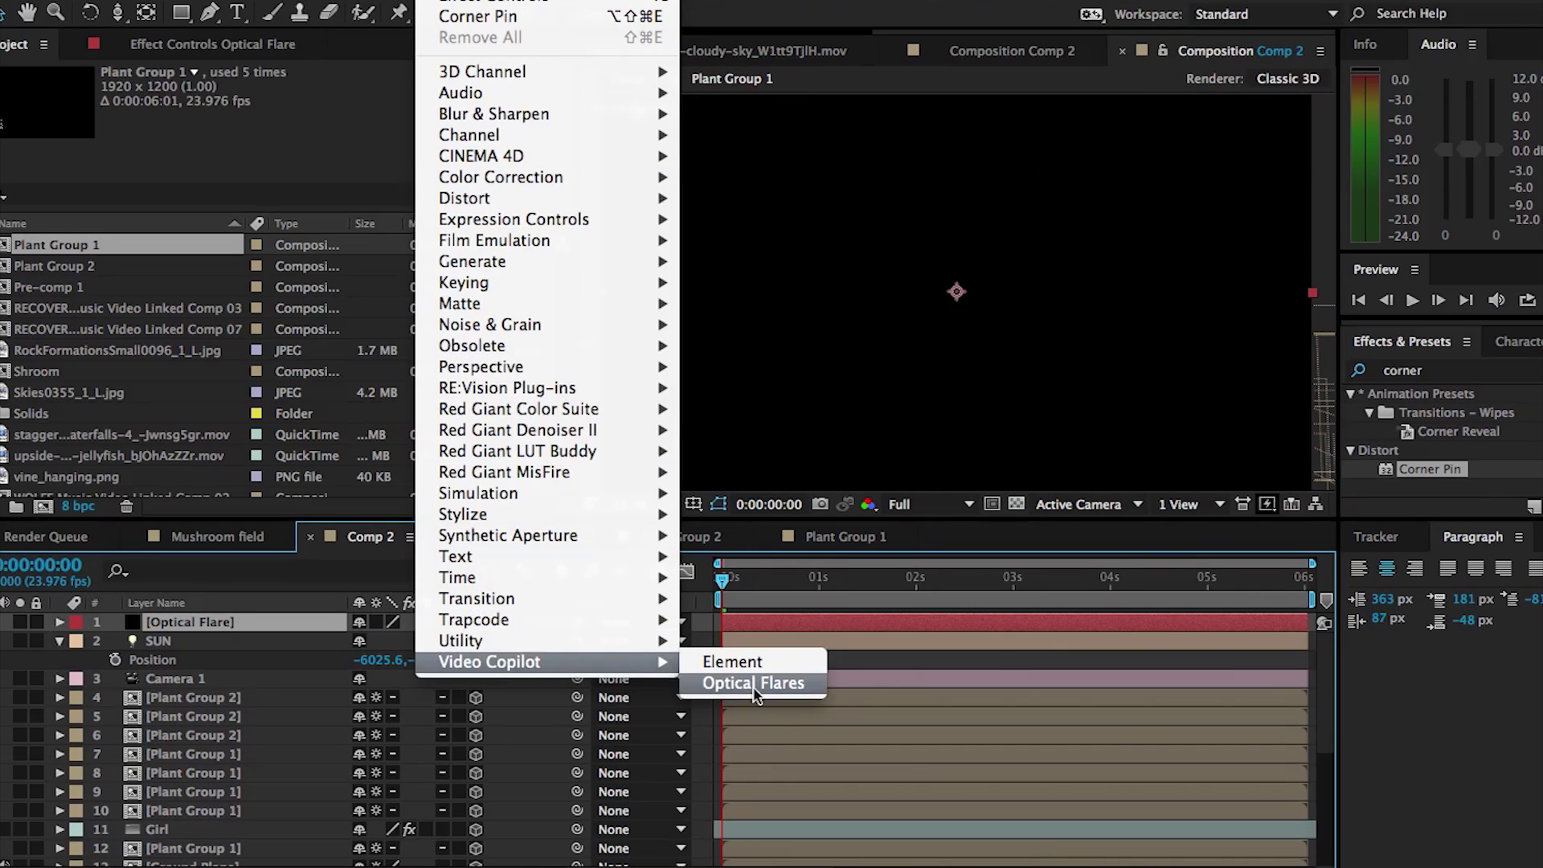
{"action": "left_click", "coordinate": [753, 683]}
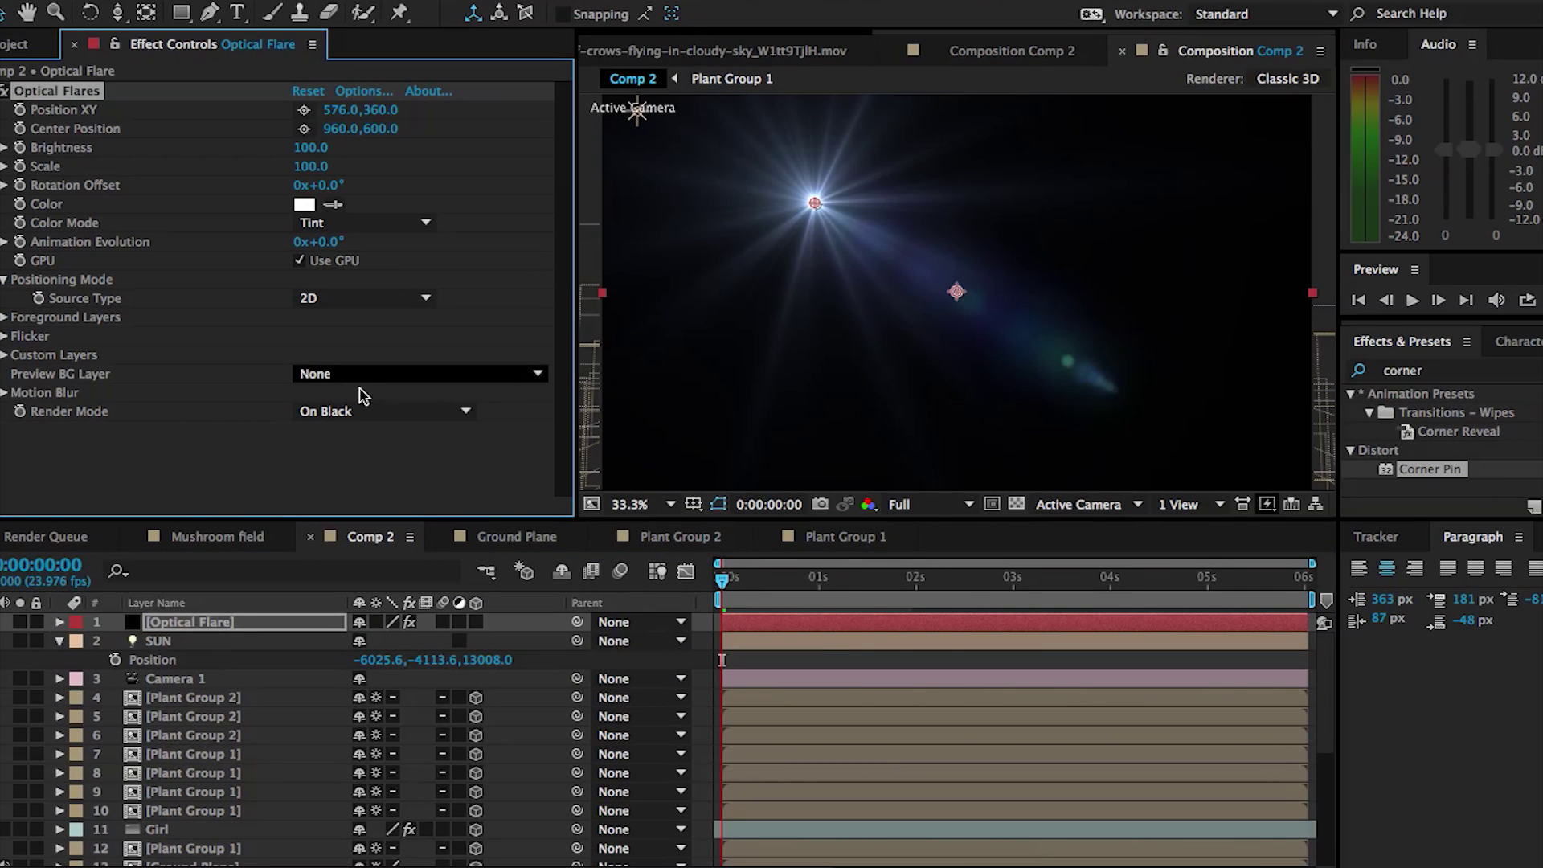
Set the flare's source type to Track Lights and choose the Sun Digital preset from the Light collection.
{"action": "left_click", "coordinate": [365, 361]}
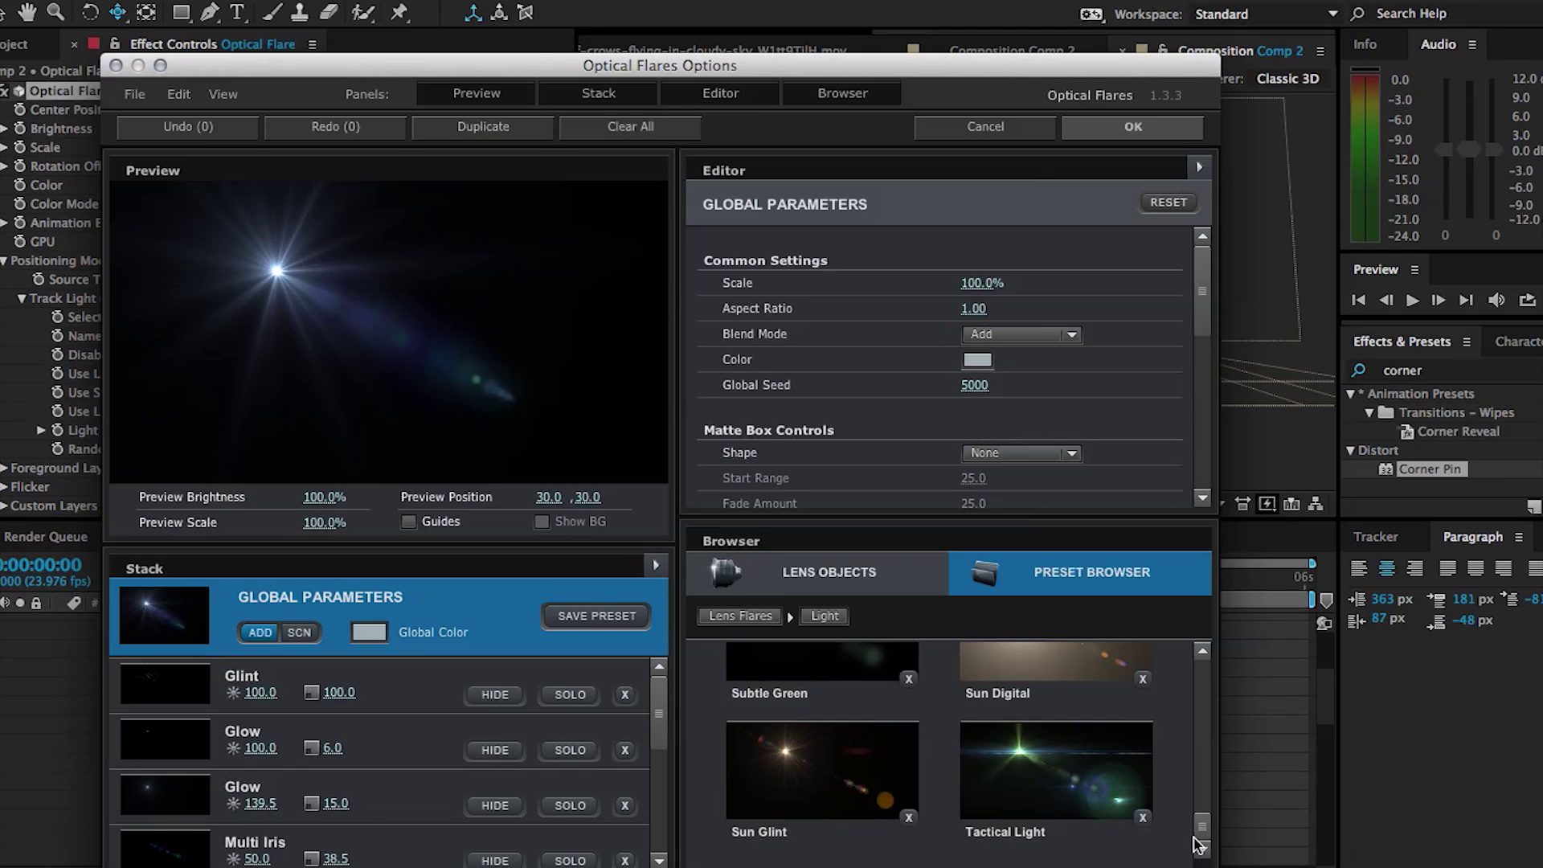
{"action": "left_click_drag", "start_coordinate": [1194, 834], "coordinate": [1194, 818]}
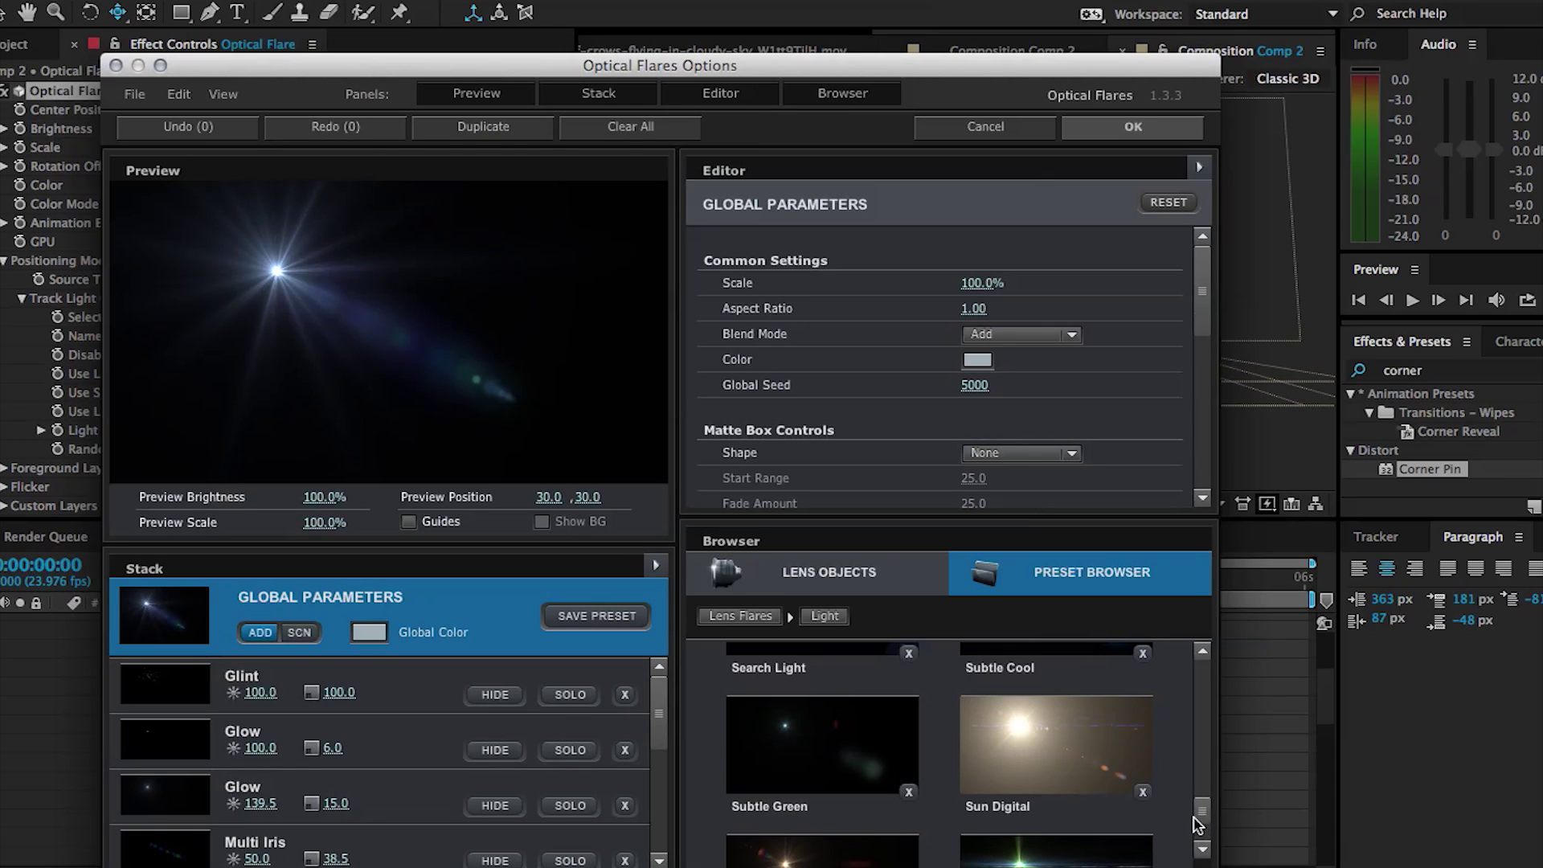
{"action": "left_click", "coordinate": [1057, 754]}
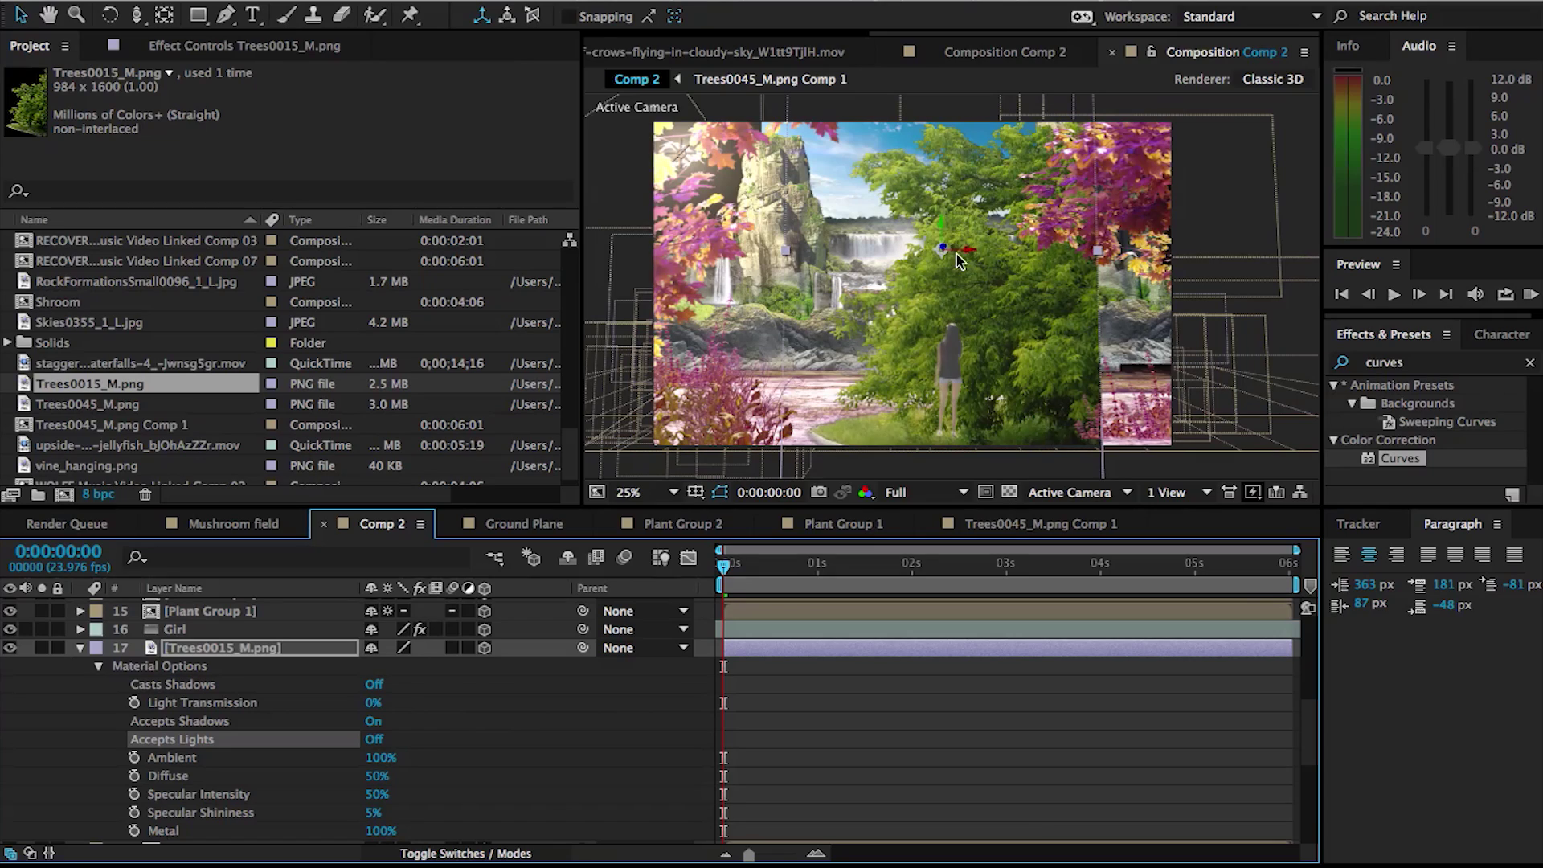
Move the Trees0015_M.png tree to the right edge of the scene, below the maple foliage.
{"action": "left_click_drag", "start_coordinate": [1100, 259], "coordinate": [1141, 261]}
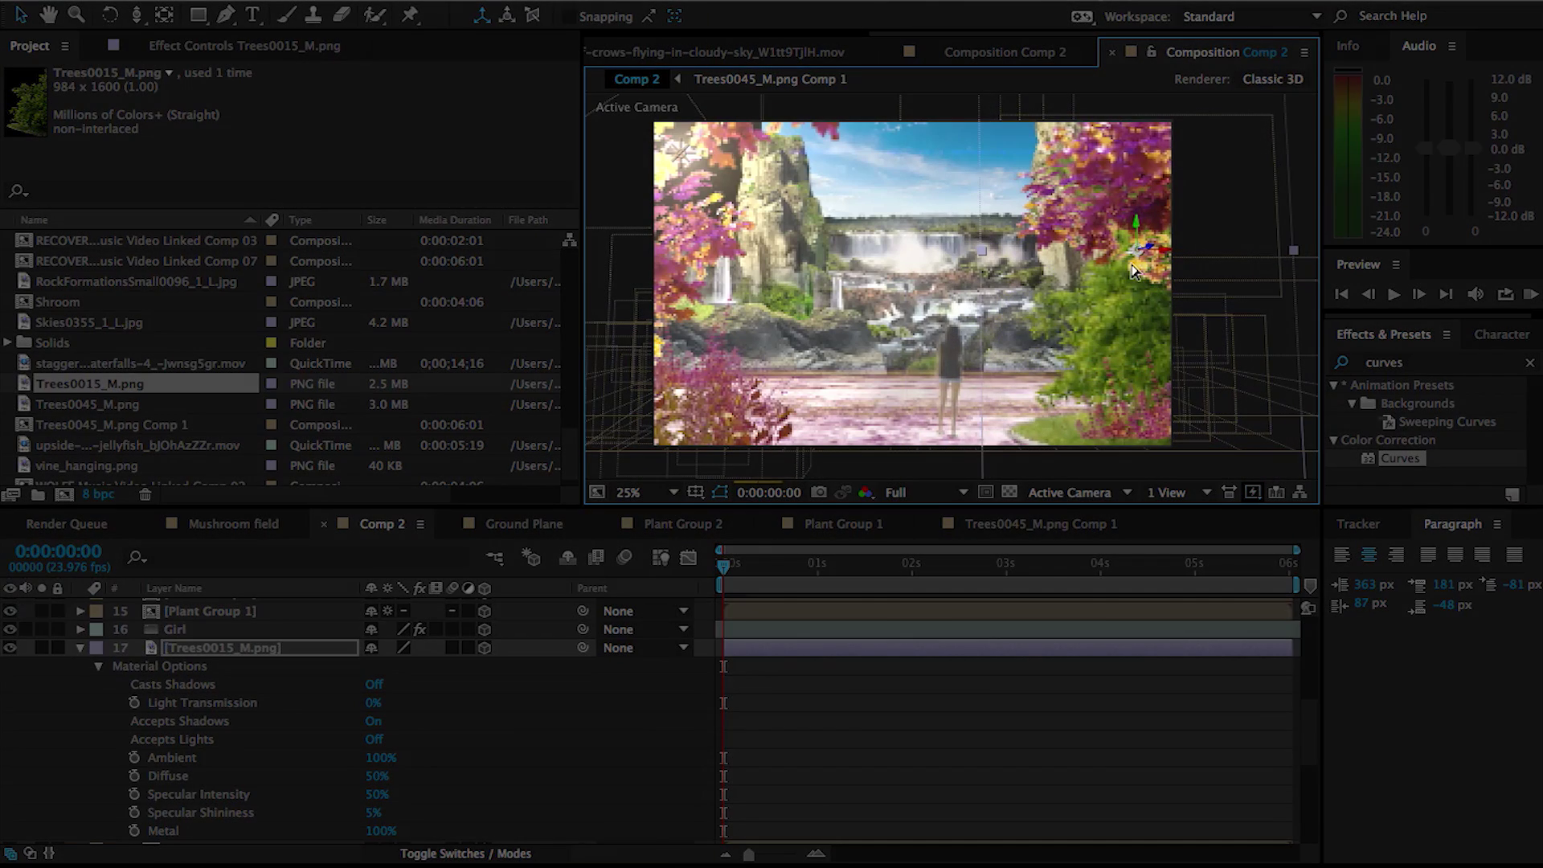